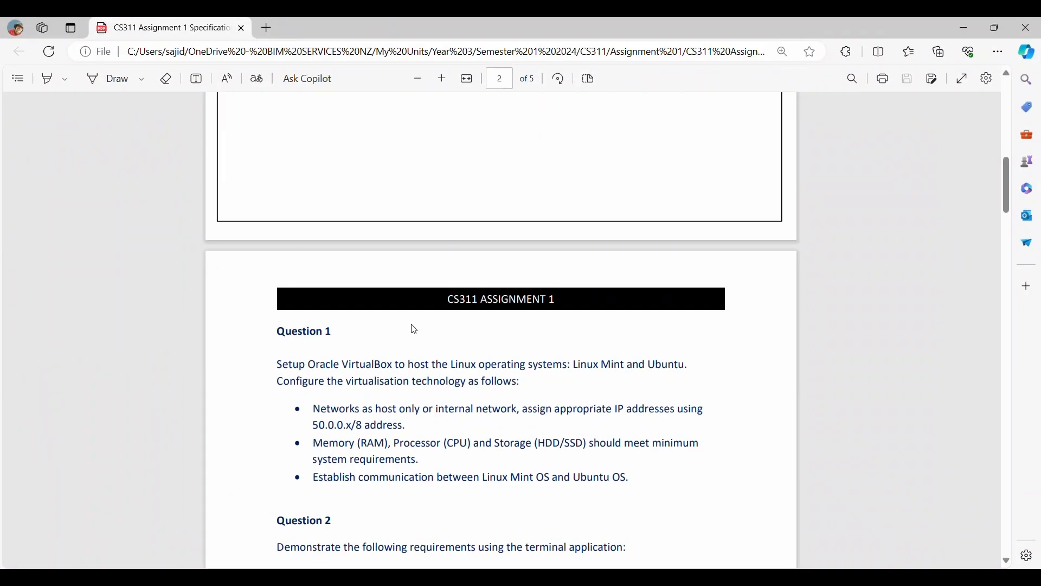
- Review Question 1's 'Establish communication' requirement in the CS311 PDF, then minimize Edge
scroll(430, 327, "down", 3)
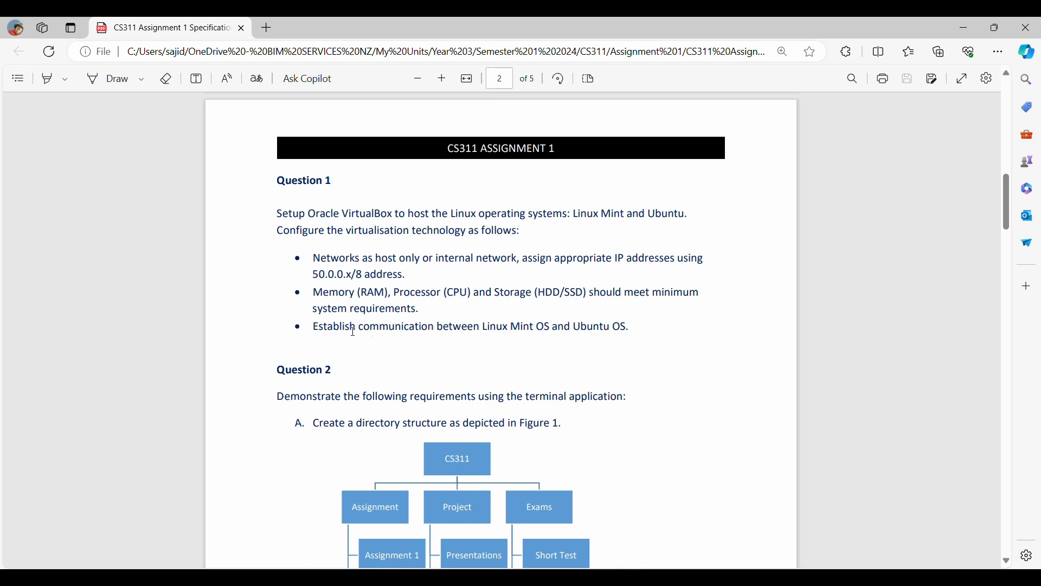
left_click_drag(308, 326, 622, 326)
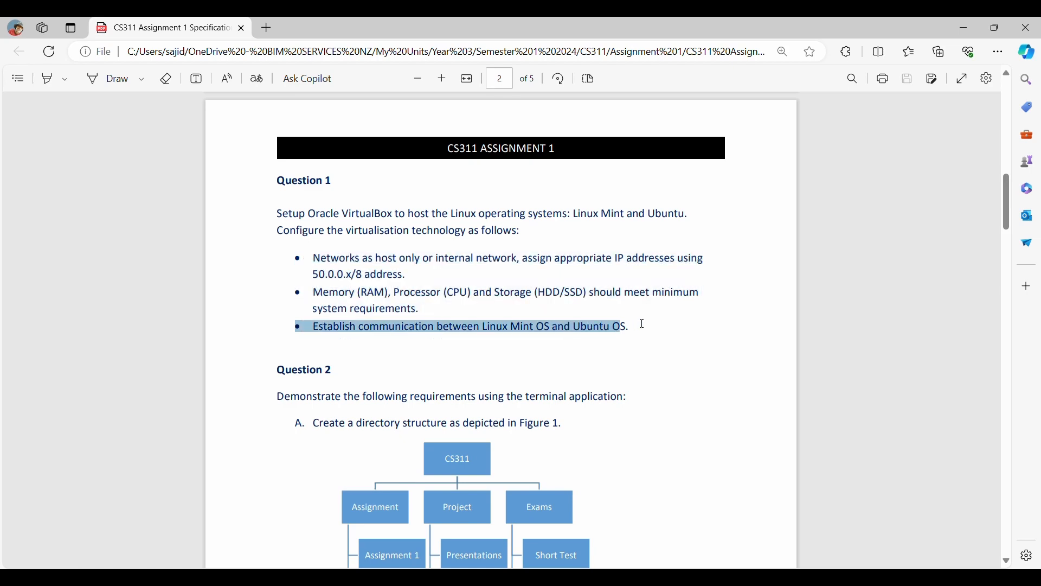
left_click(642, 327)
left_click(964, 28)
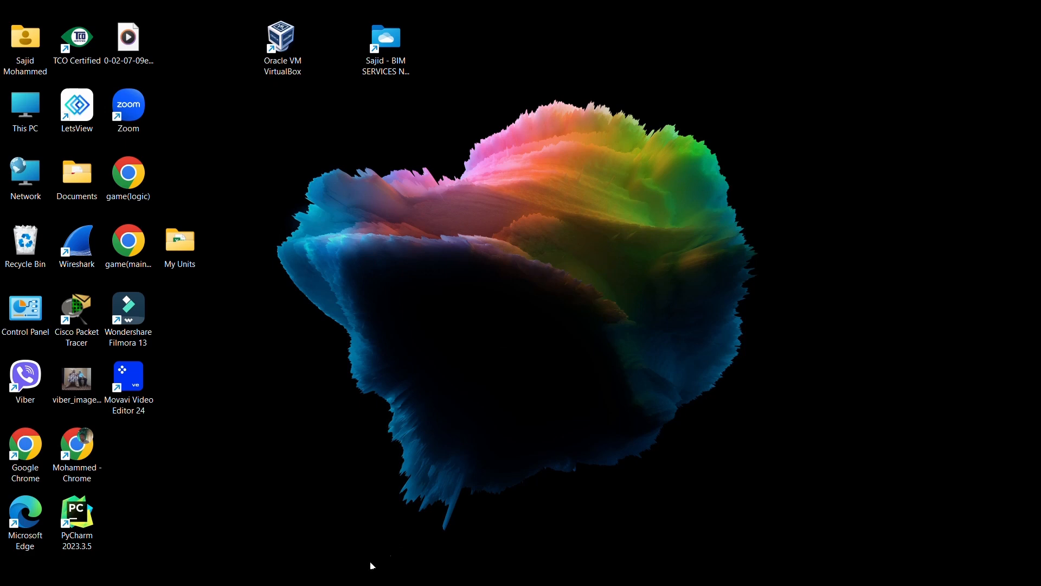
- Search Google for 'virtualbox' from Chrome's New Tab window
mouse_move(372, 565)
left_click(376, 529)
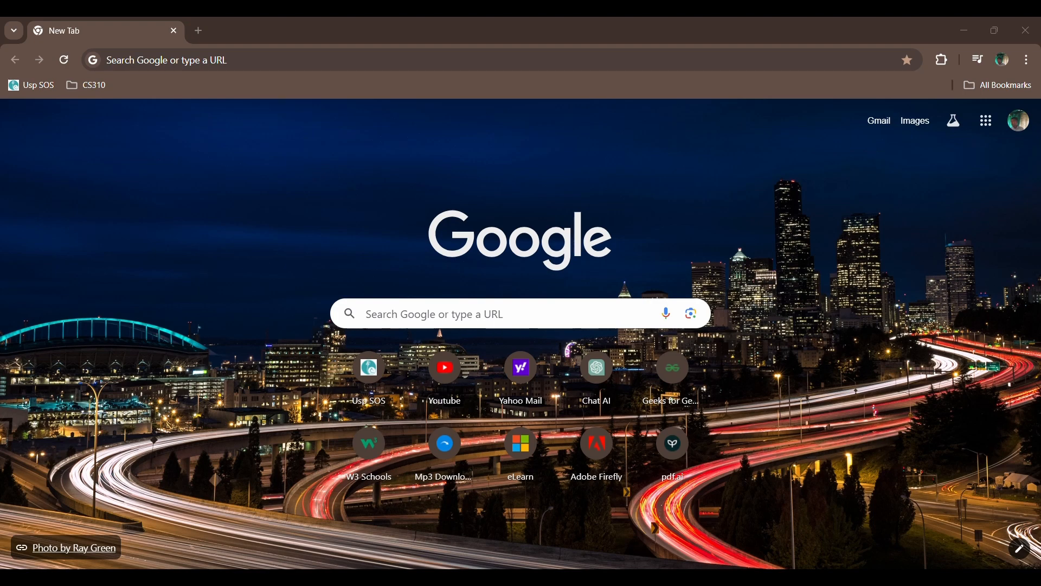
left_click(421, 319)
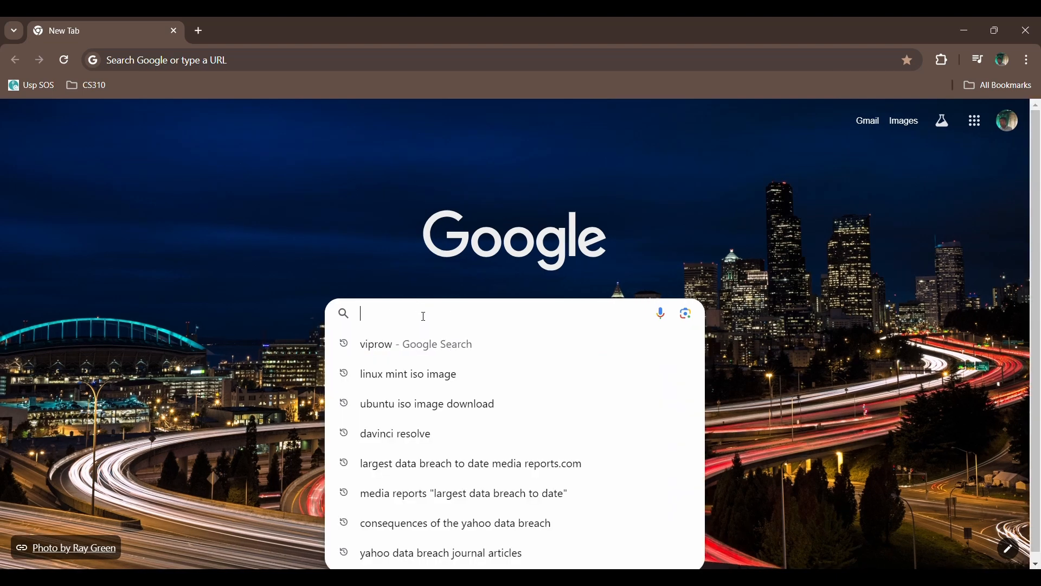
type("v")
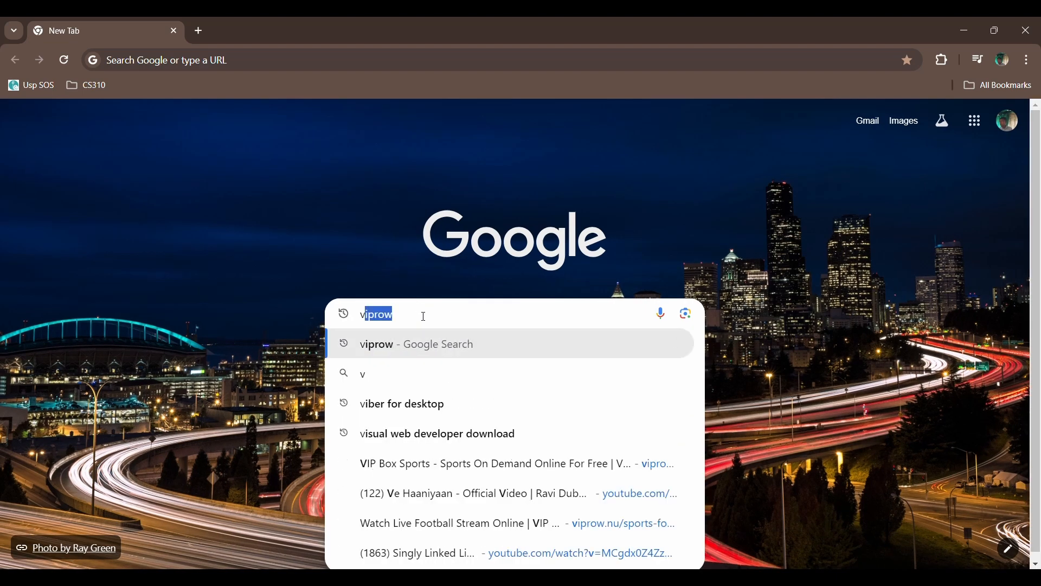
type("irtual ")
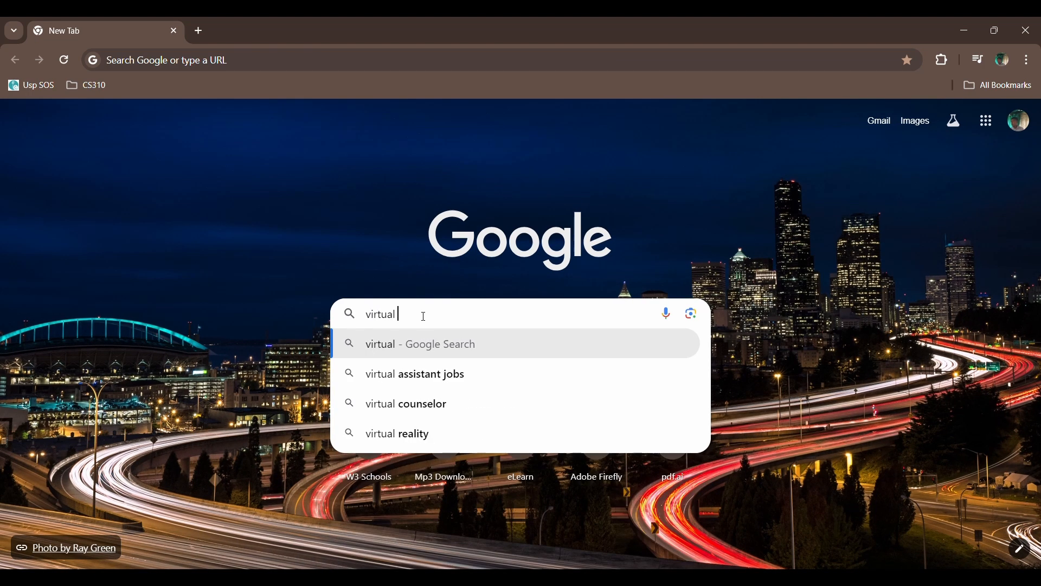
type("box")
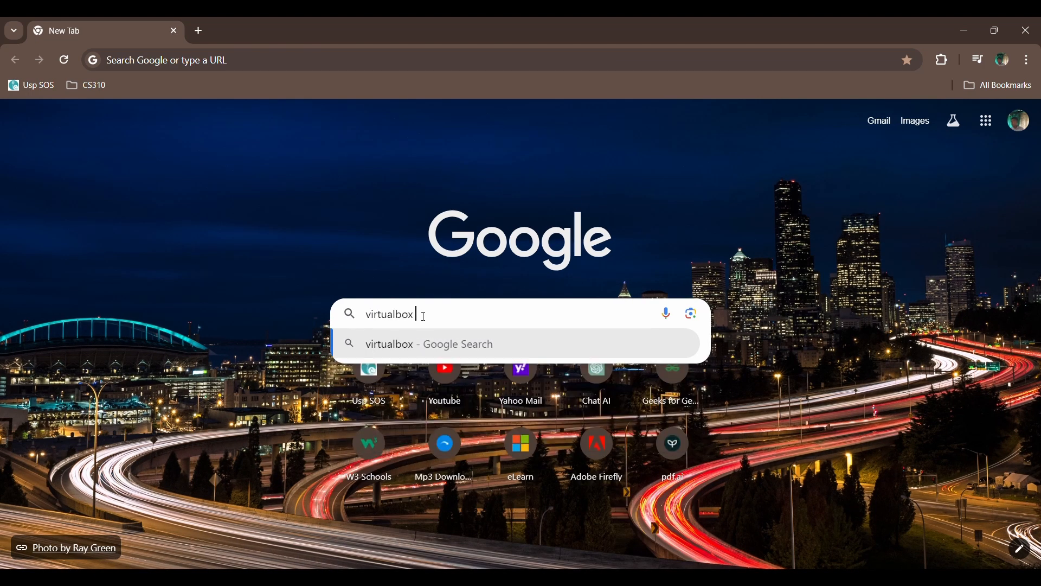
type(" we")
key("BackSpace")
key("BackSpace")
key("Return")
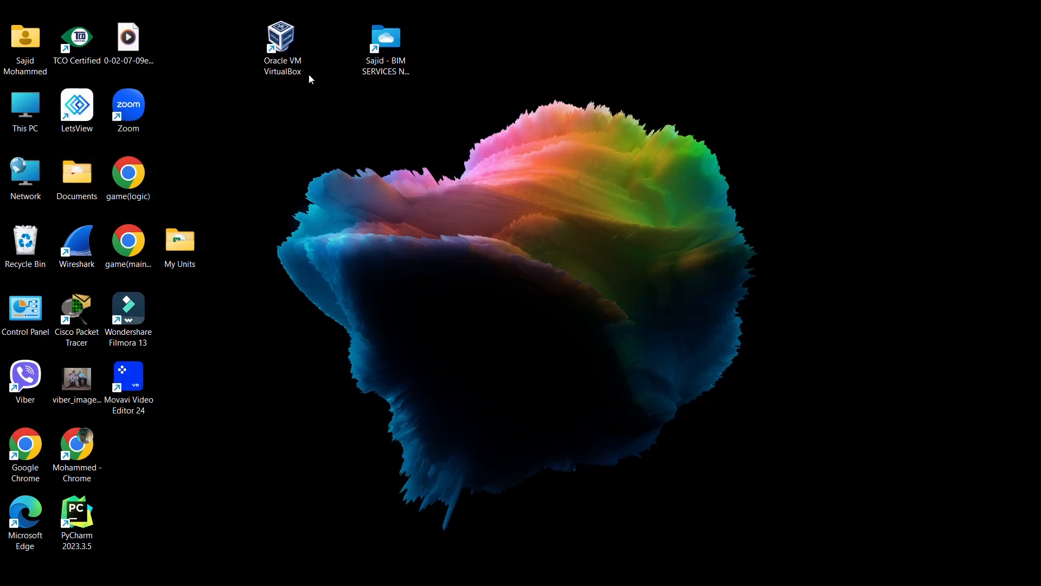
- Select the Oracle VM VirtualBox shortcut on the desktop
left_click(292, 49)
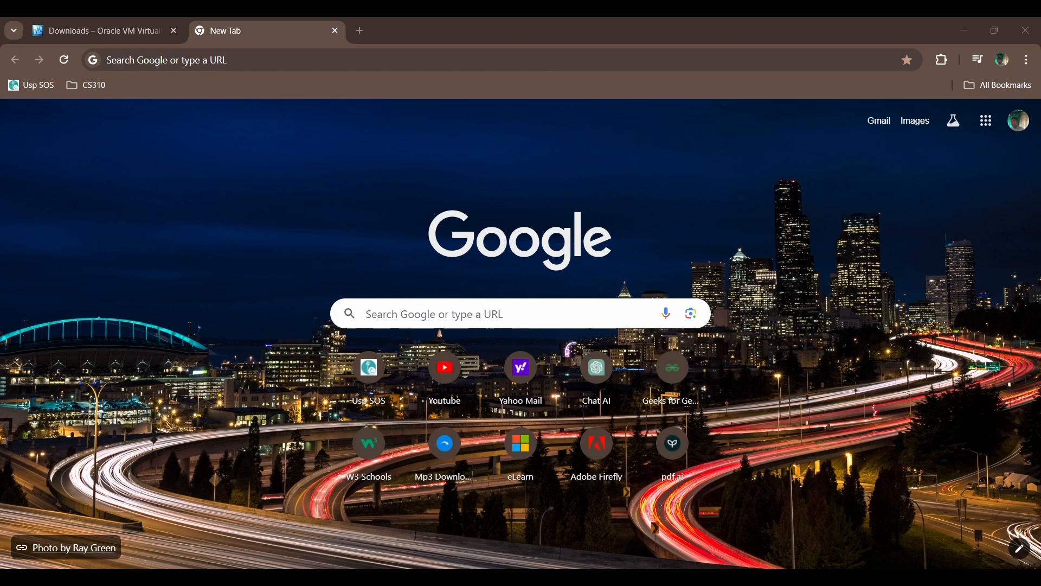
- Search for 'linux mint iso image' and open the Download Linux Mint 21.3 result
left_click(446, 320)
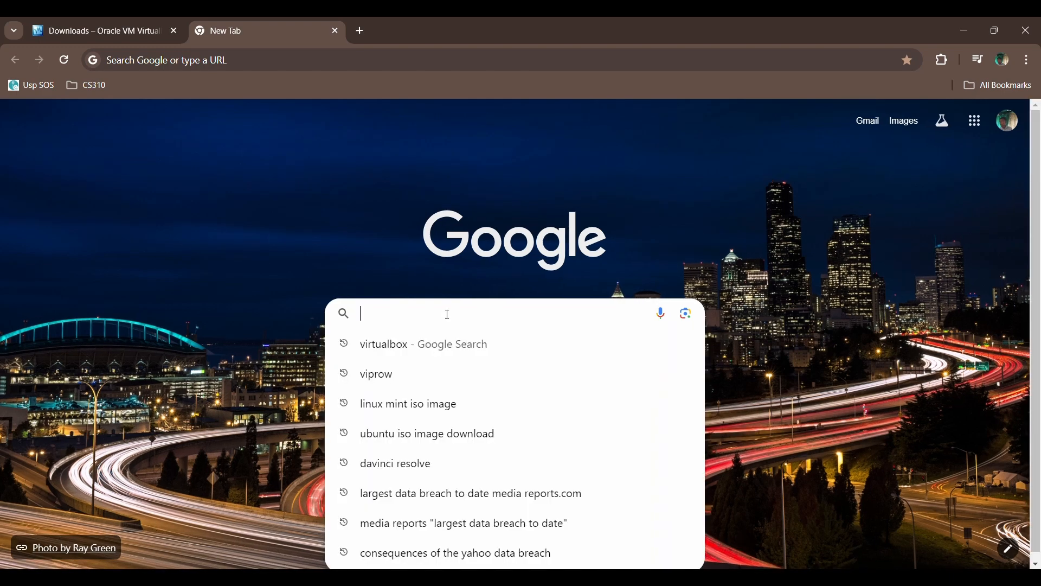
left_click(455, 403)
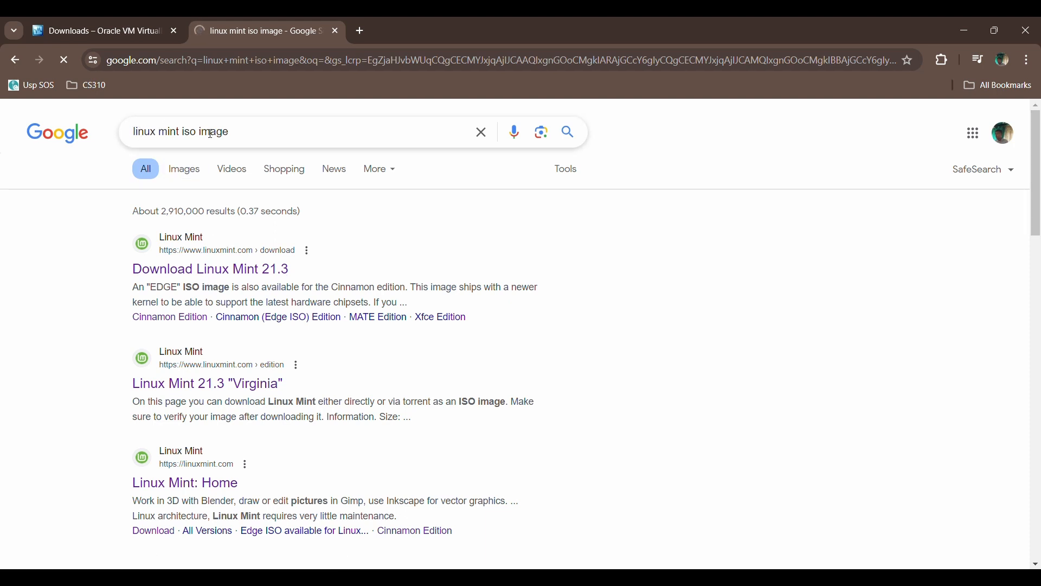
left_click(250, 271)
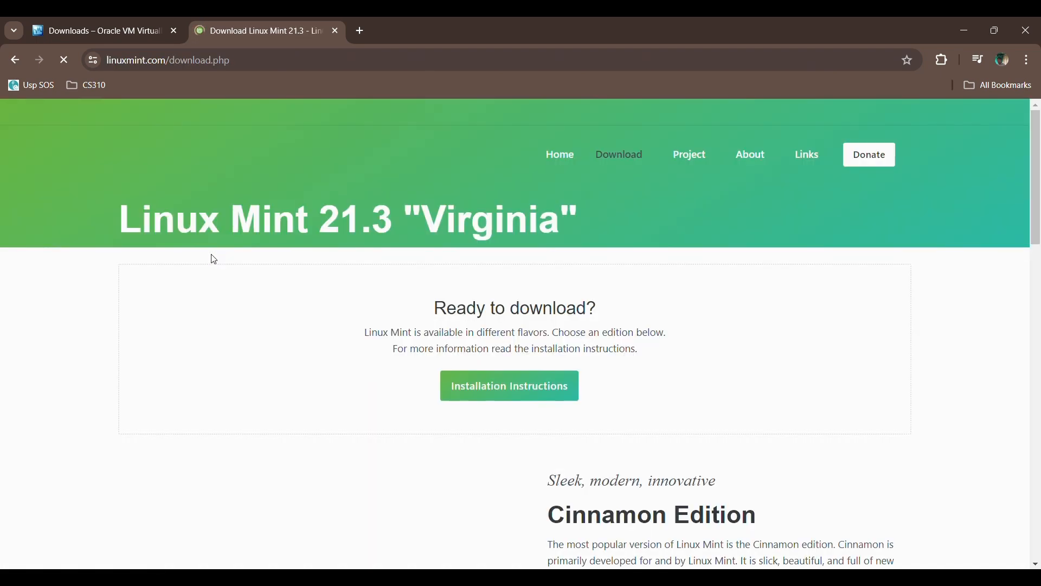
- Browse the Linux Mint 21.3 'Virginia' editions: Cinnamon, Xfce, MATE and EDGE
scroll(492, 333, "down", 5)
scroll(488, 330, "up", 5)
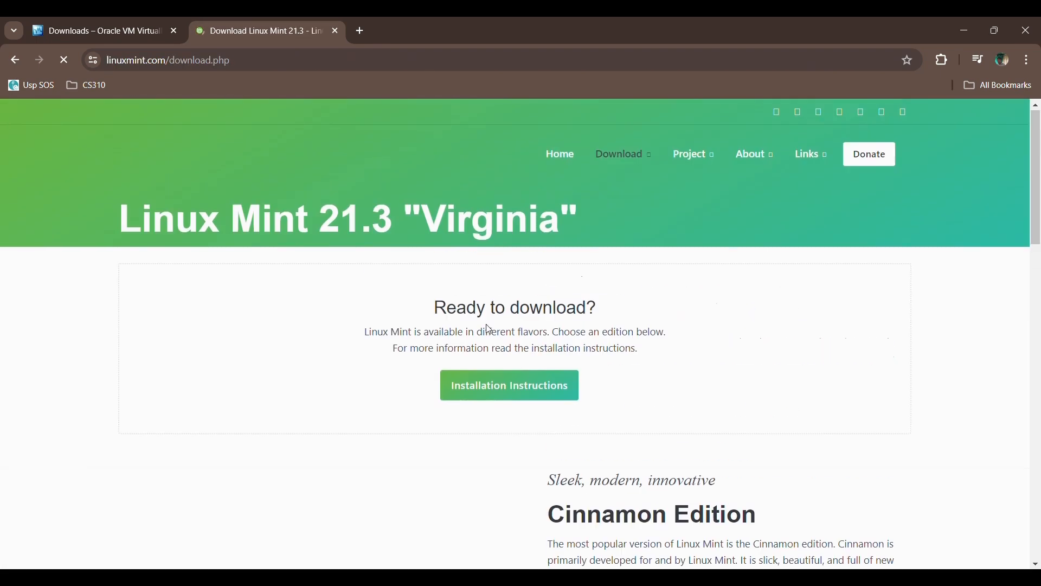
scroll(486, 323, "down", 7)
scroll(575, 272, "up", 6)
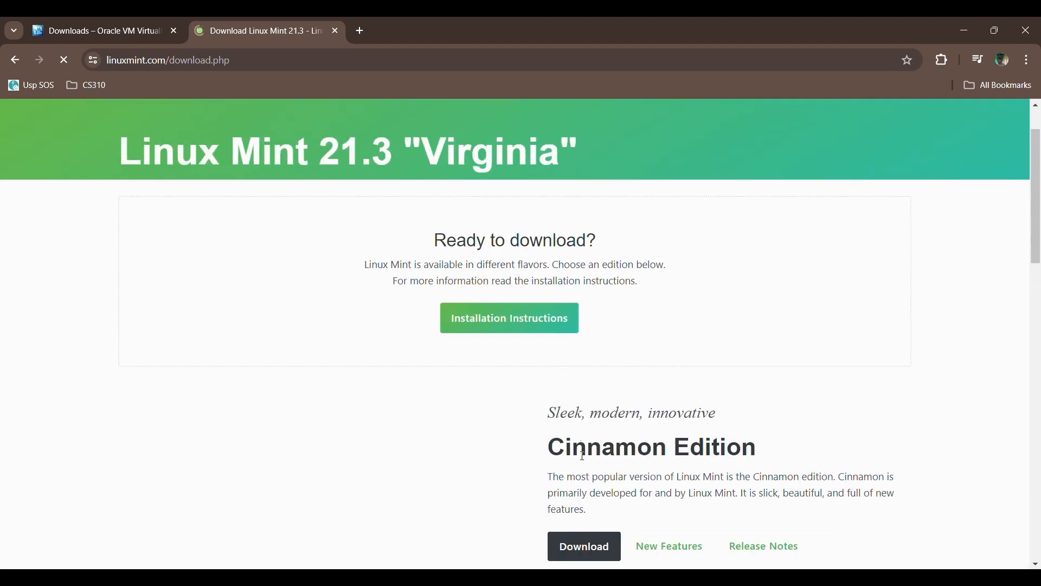
scroll(642, 449, "up", 1)
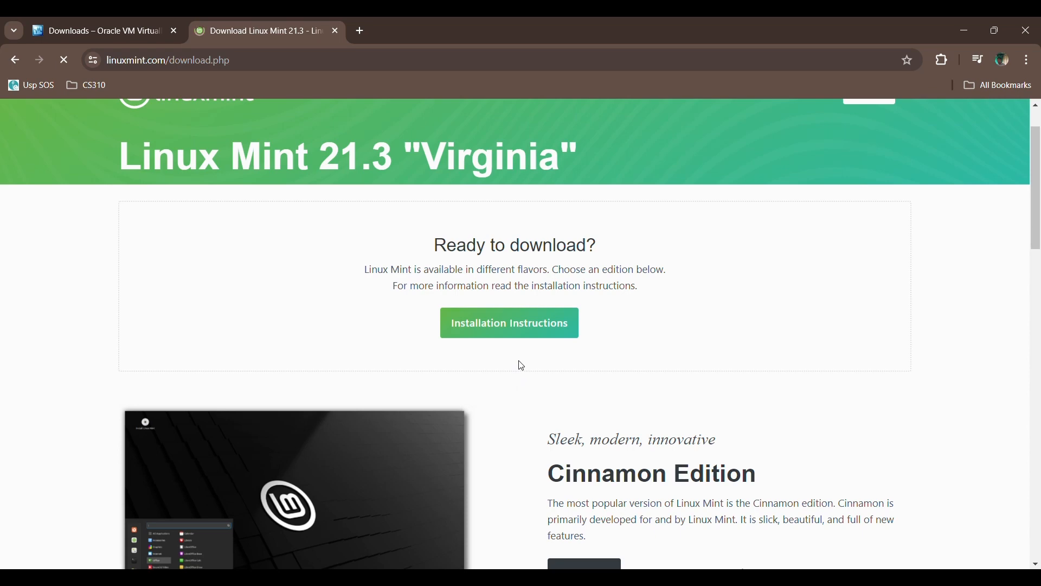
scroll(522, 366, "down", 4)
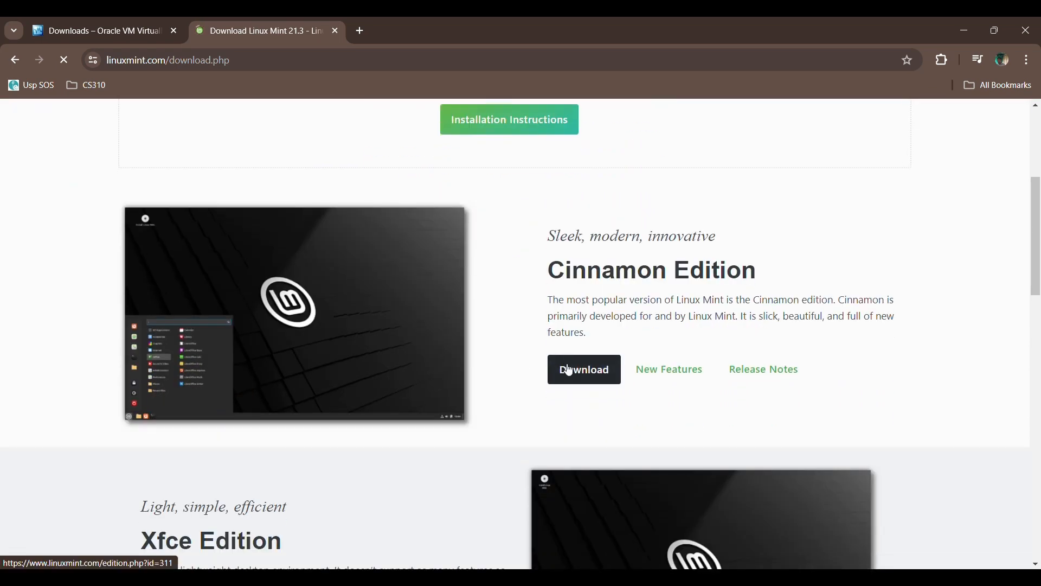
scroll(537, 366, "down", 10)
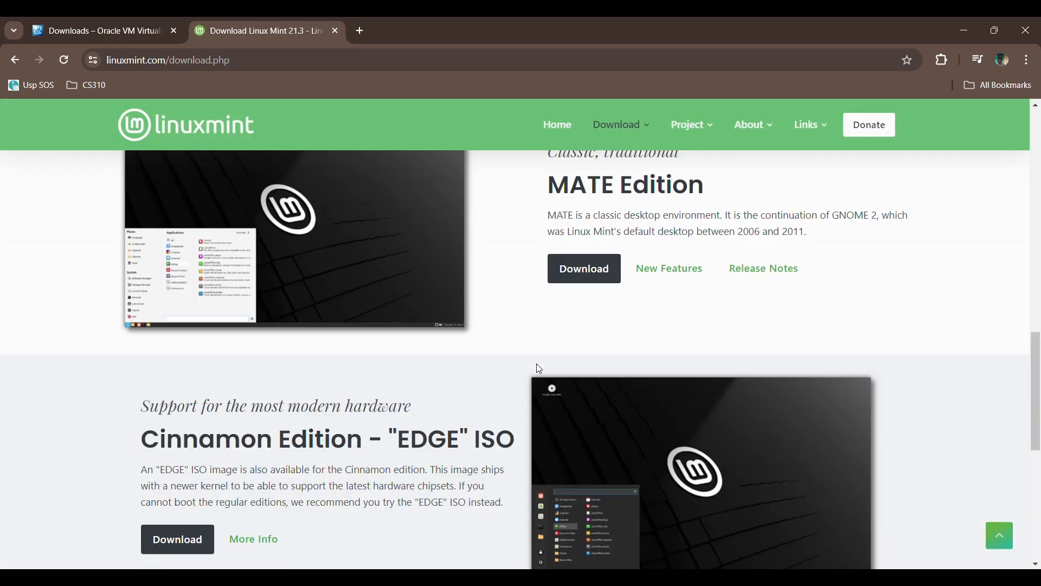
scroll(539, 367, "up", 7)
scroll(512, 309, "down", 8)
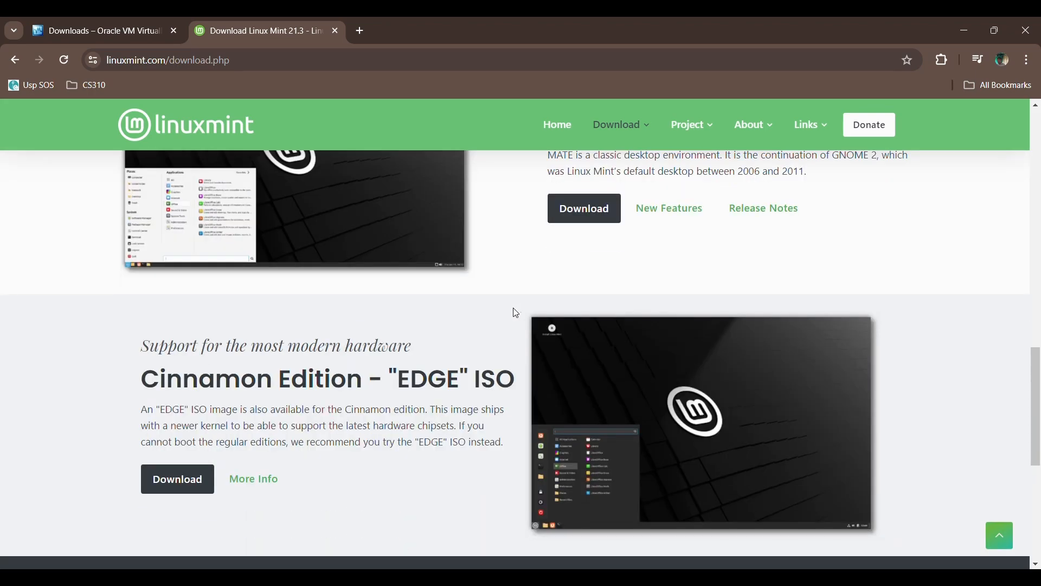
scroll(519, 309, "down", 5)
scroll(520, 309, "up", 10)
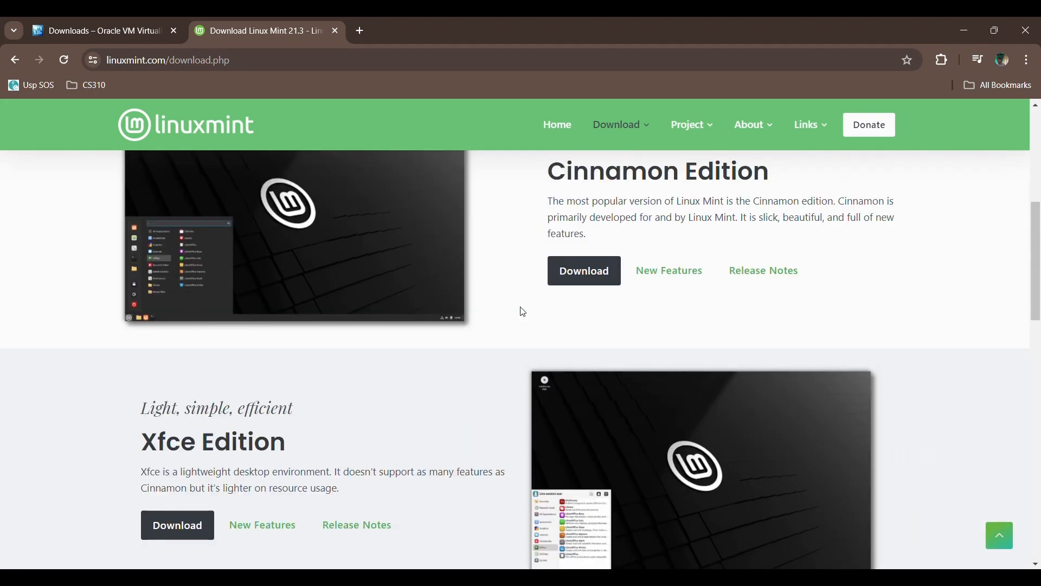
scroll(522, 282, "up", 3)
scroll(528, 285, "down", 2)
scroll(518, 301, "up", 6)
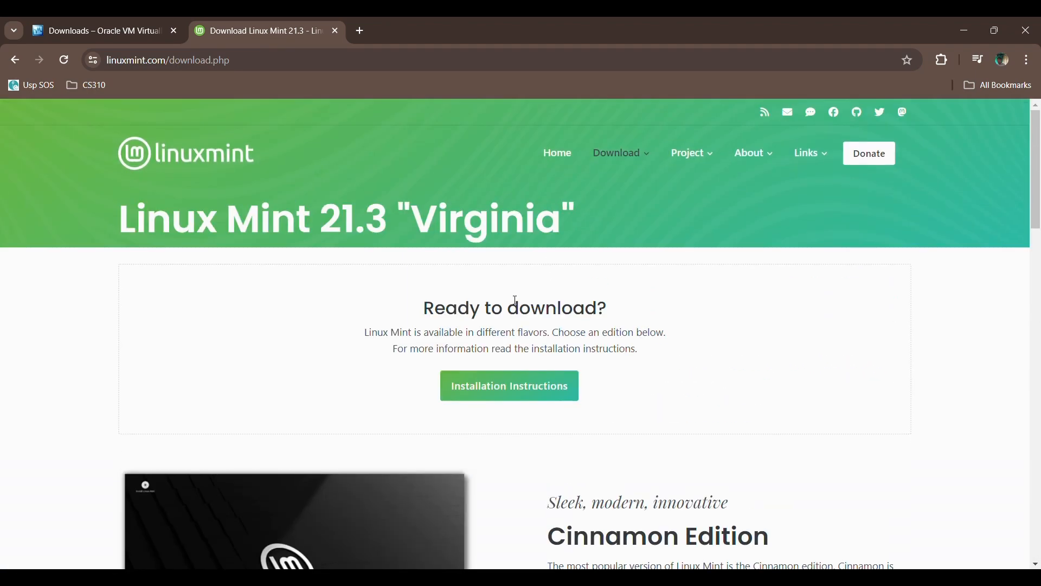
scroll(516, 300, "down", 5)
- Open the Cinnamon Edition download page and review its 2.9GB size and Installation Guide link
left_click(600, 295)
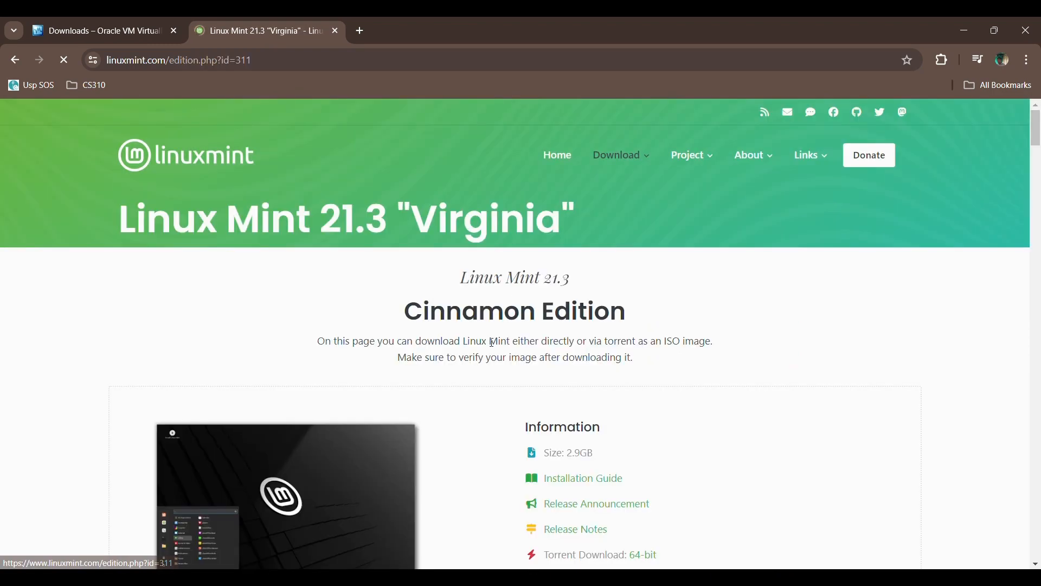
scroll(529, 330, "down", 5)
scroll(556, 314, "up", 3)
scroll(584, 342, "down", 3)
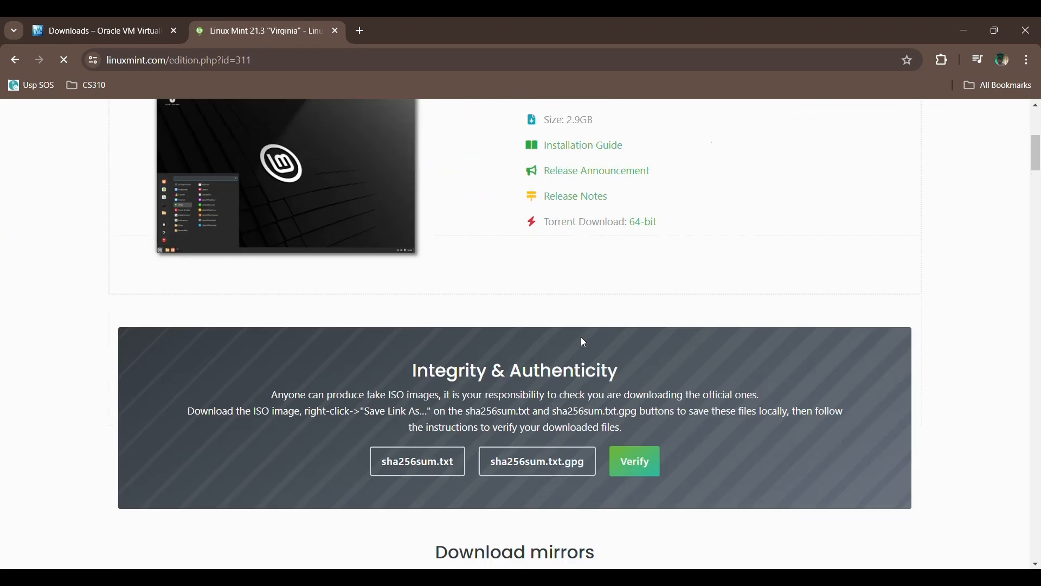
scroll(583, 339, "down", 5)
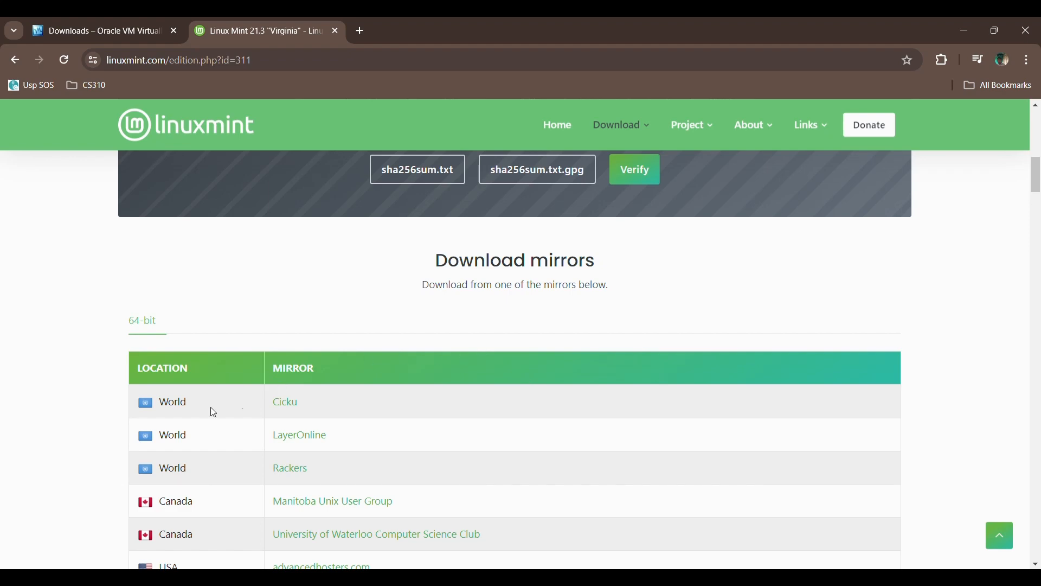
scroll(383, 353, "down", 3)
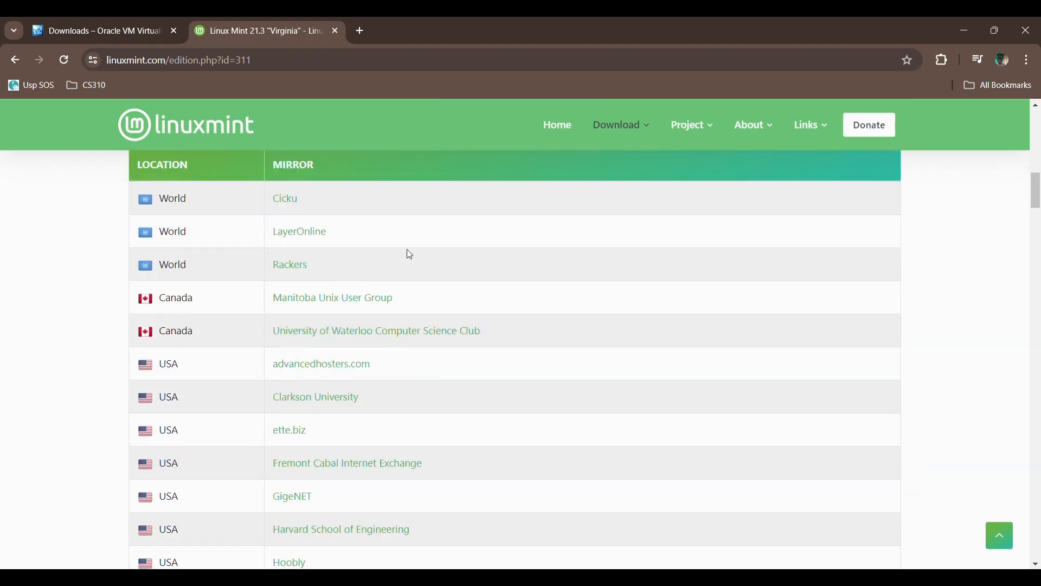
scroll(433, 404, "up", 5)
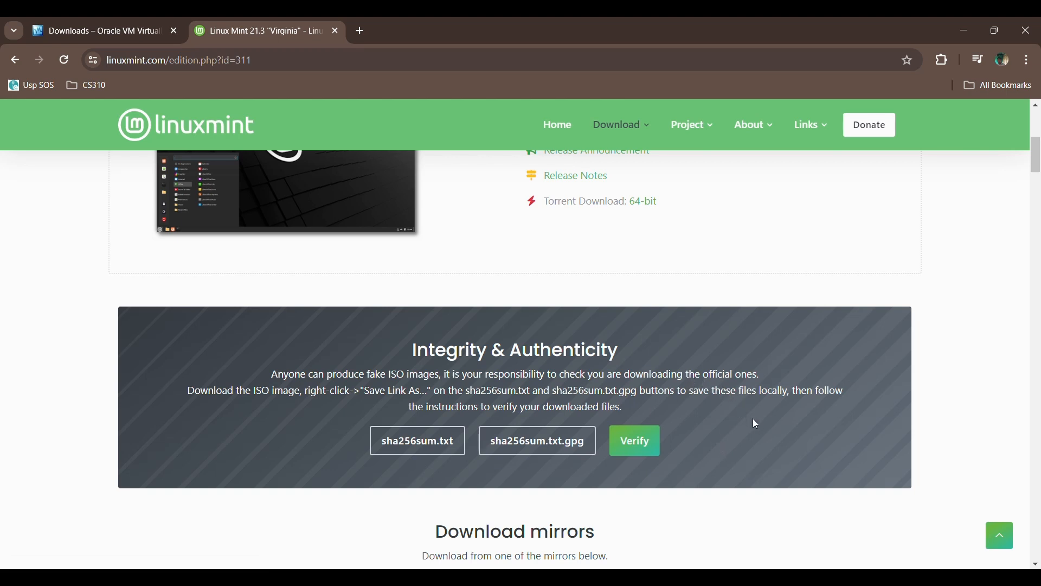
scroll(601, 343, "up", 6)
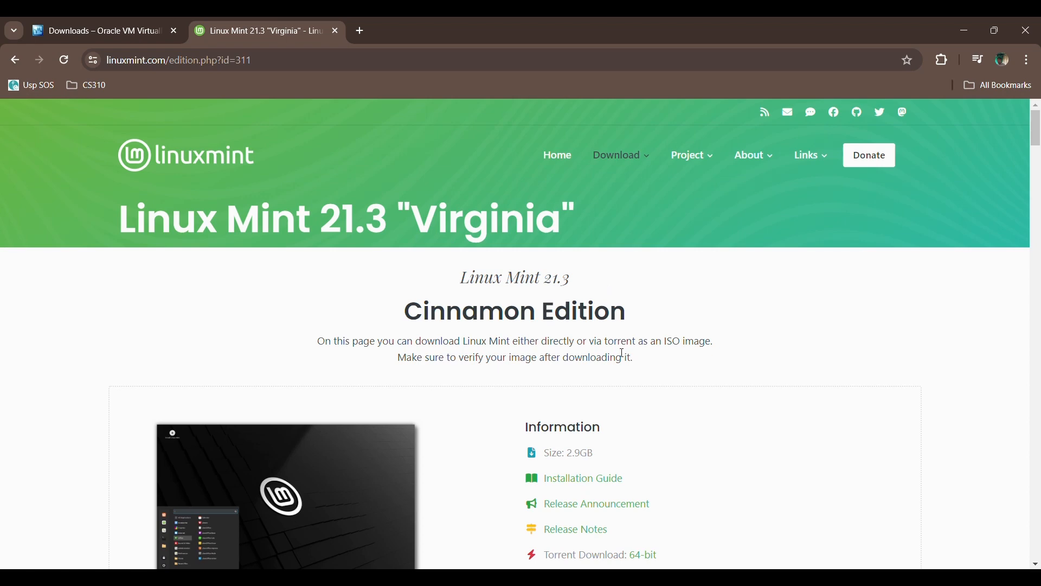
scroll(623, 354, "down", 2)
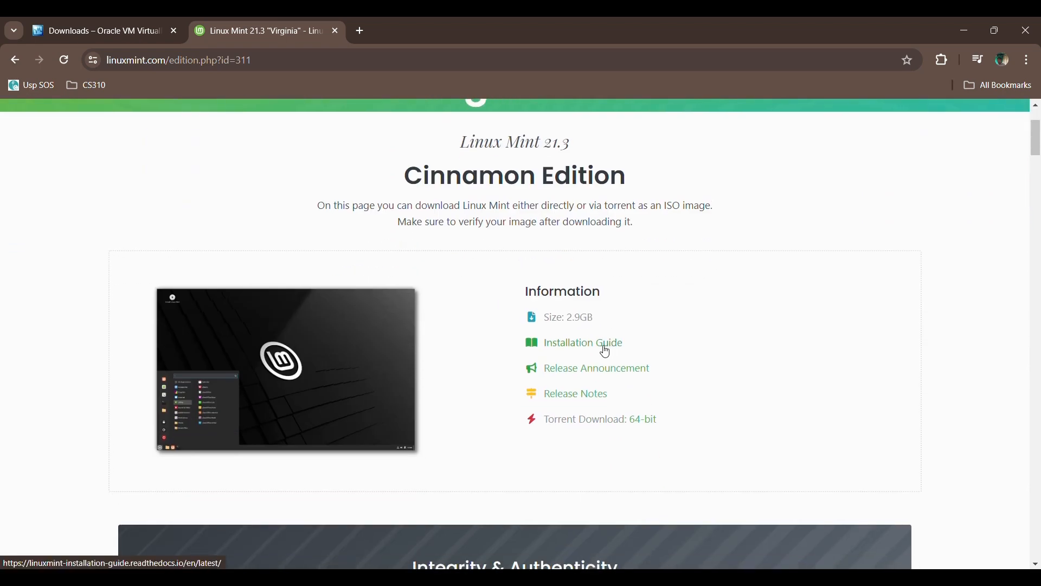
right_click(604, 348)
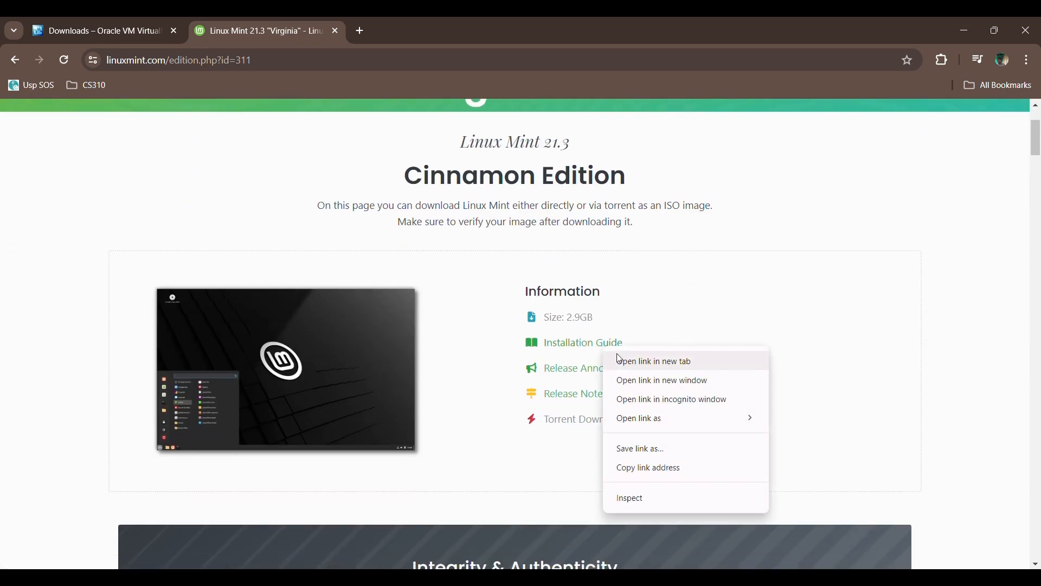
left_click(620, 360)
key("ctrl+Tab")
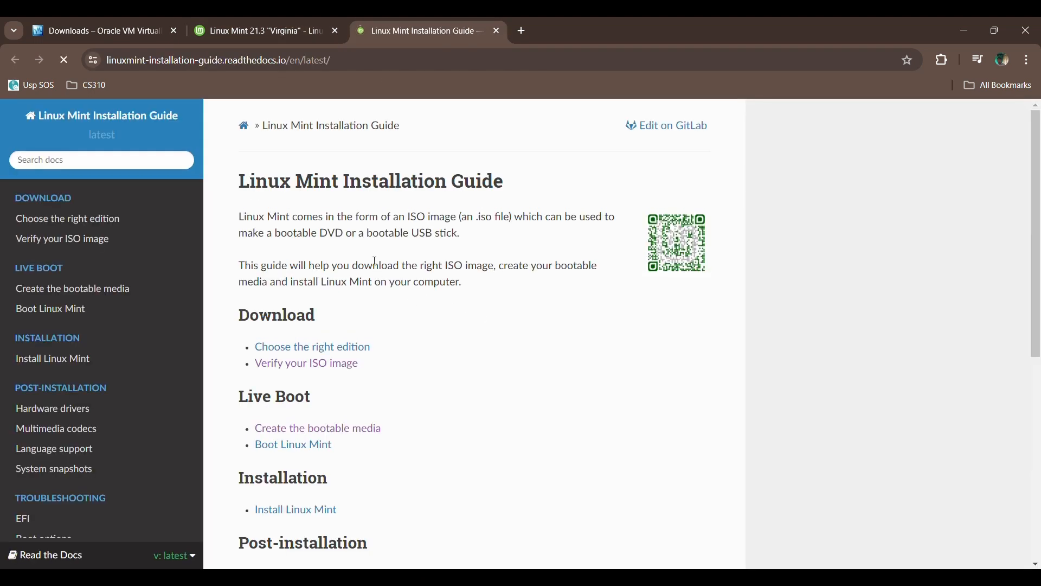
scroll(375, 262, "down", 1)
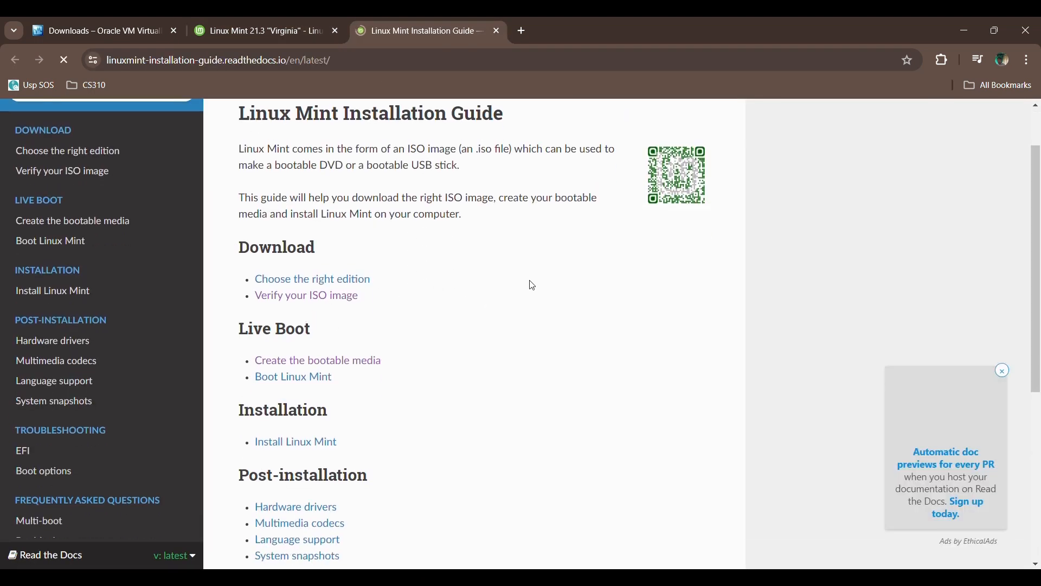
left_click(311, 304)
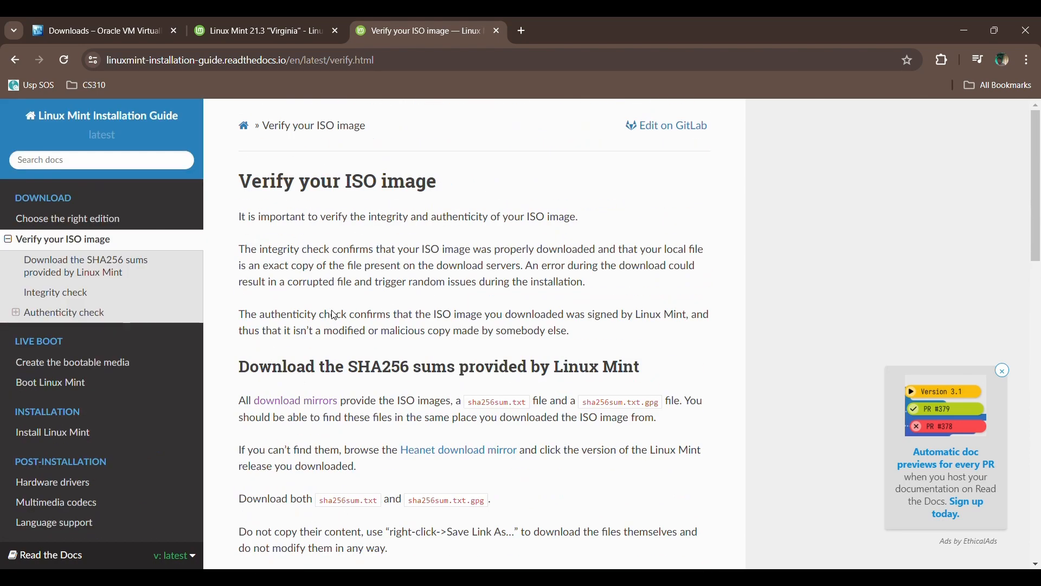
scroll(403, 393, "down", 20)
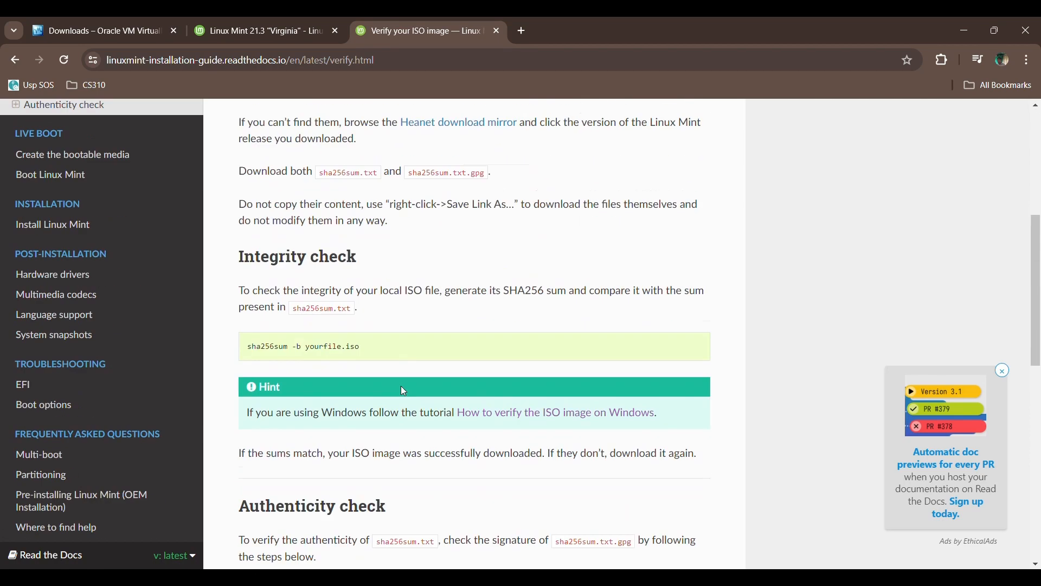
scroll(413, 366, "up", 20)
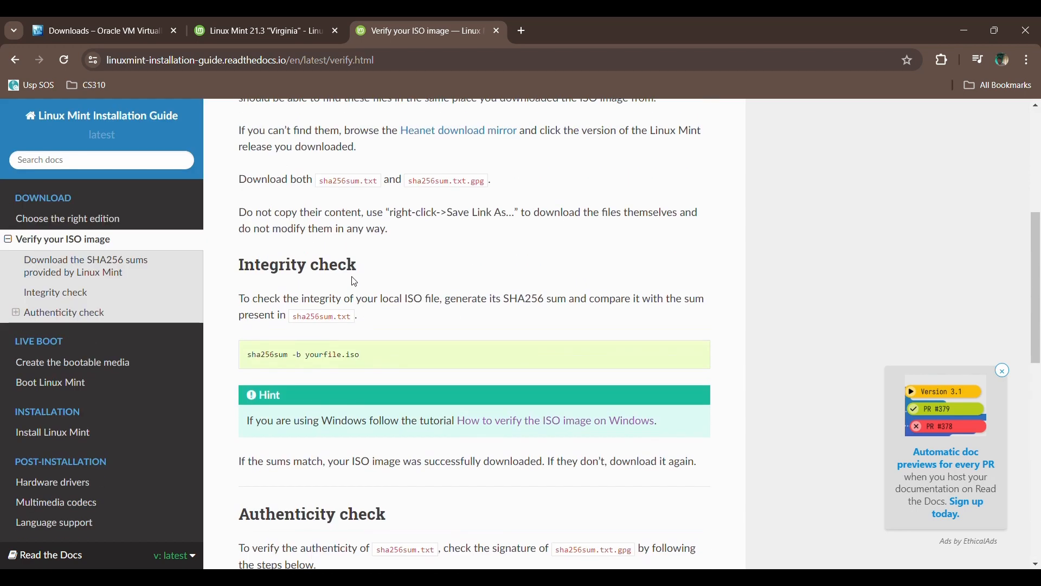
left_click(219, 27)
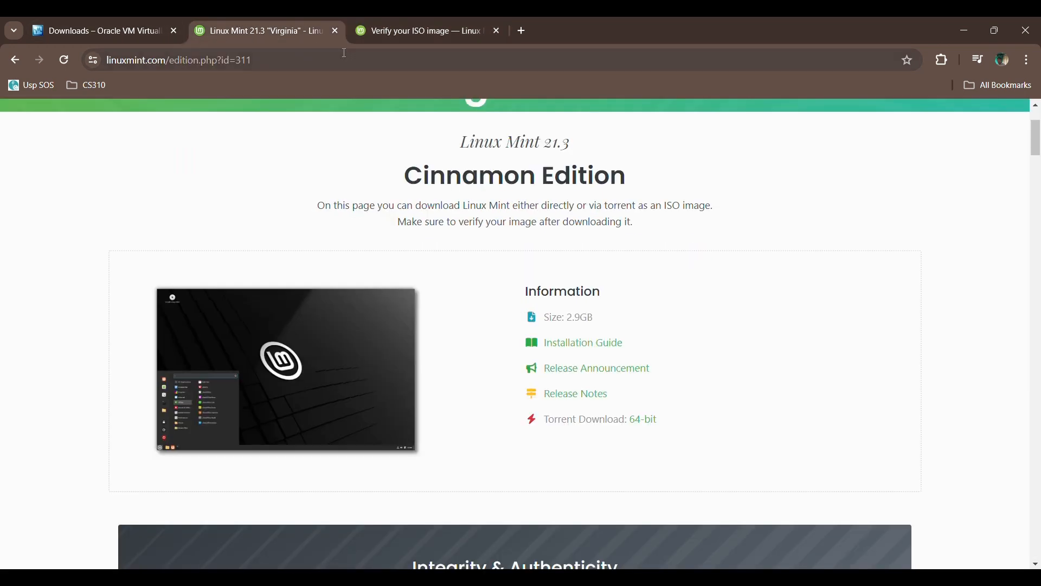
left_click(376, 28)
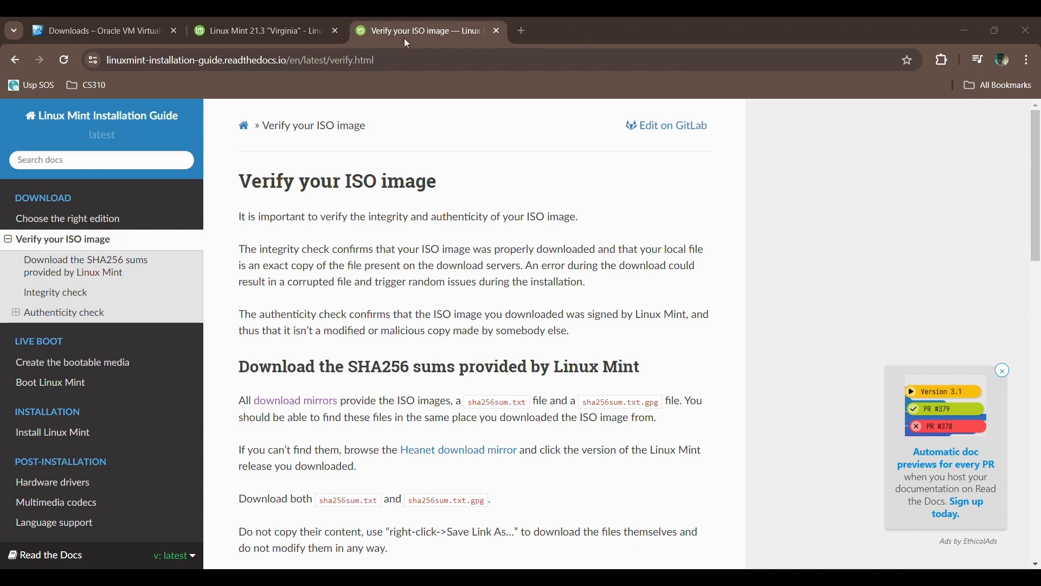
key("ctrl+w")
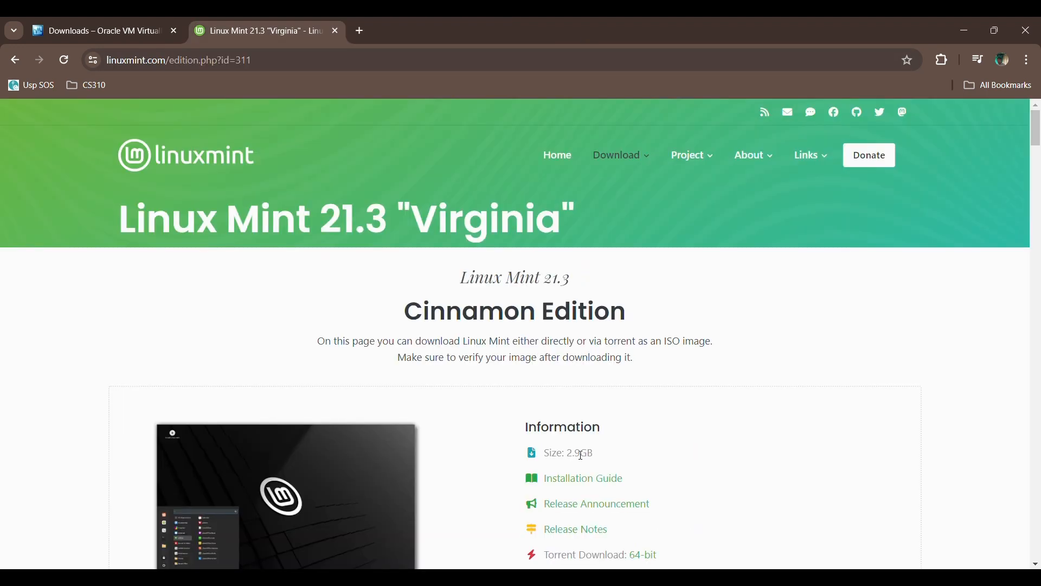
- In a new tab, rerun 'ubuntu iso image download' and browse the Ubuntu 24.04 LTS desktop page
left_click(358, 30)
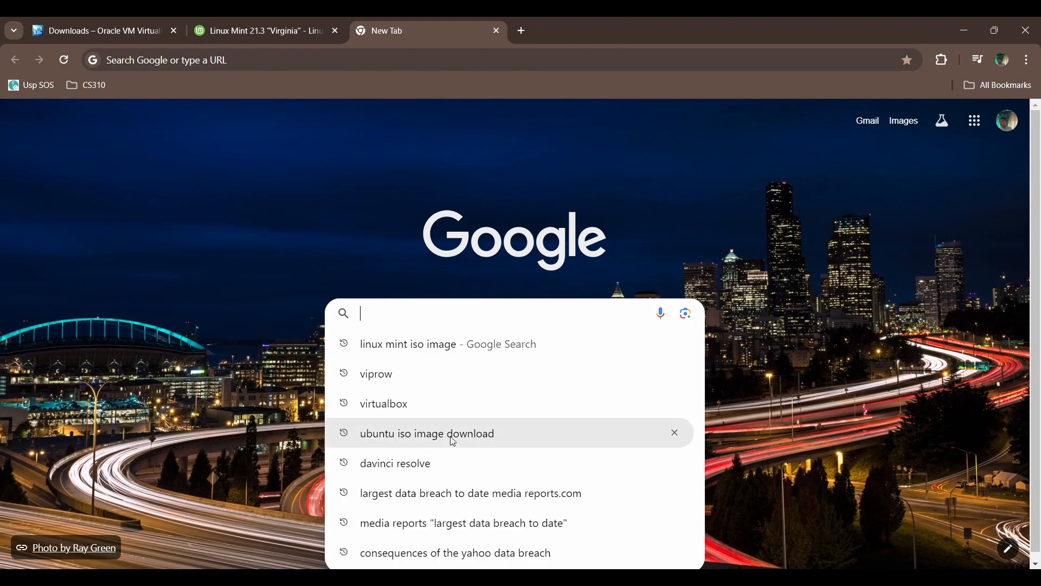
left_click(388, 445)
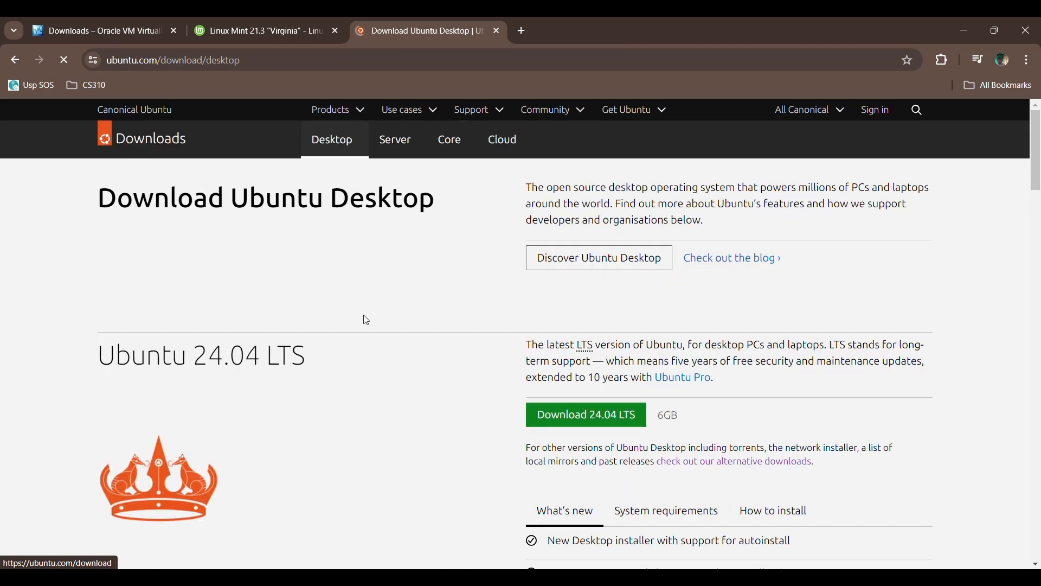
scroll(685, 359, "down", 1)
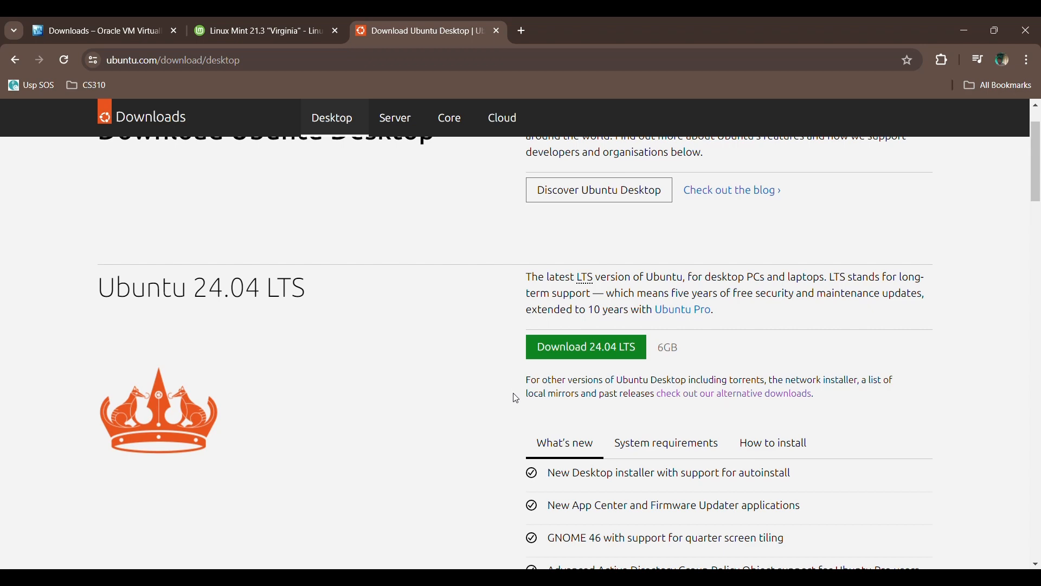
scroll(618, 353, "down", 7)
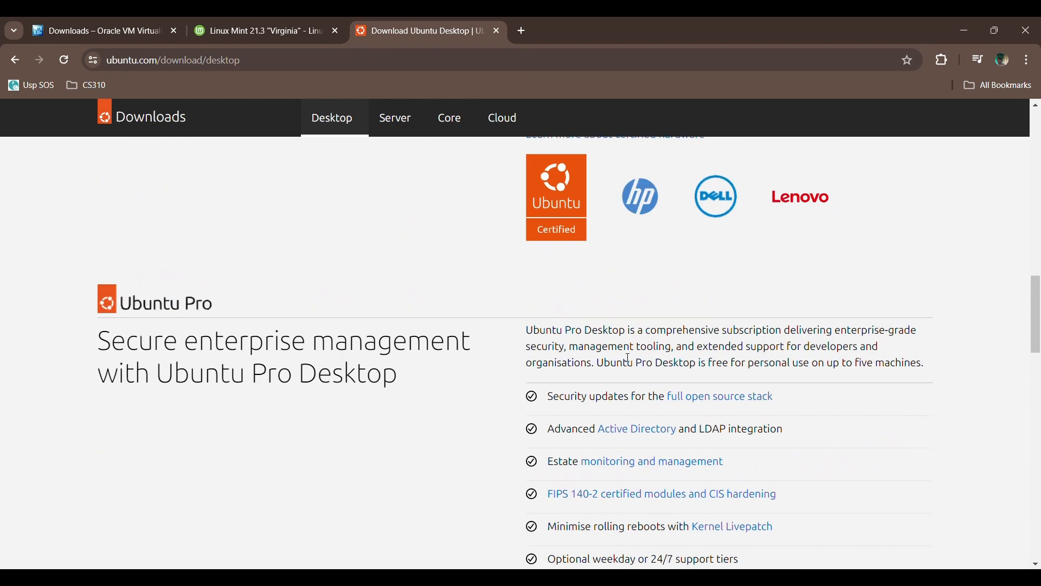
scroll(628, 359, "down", 8)
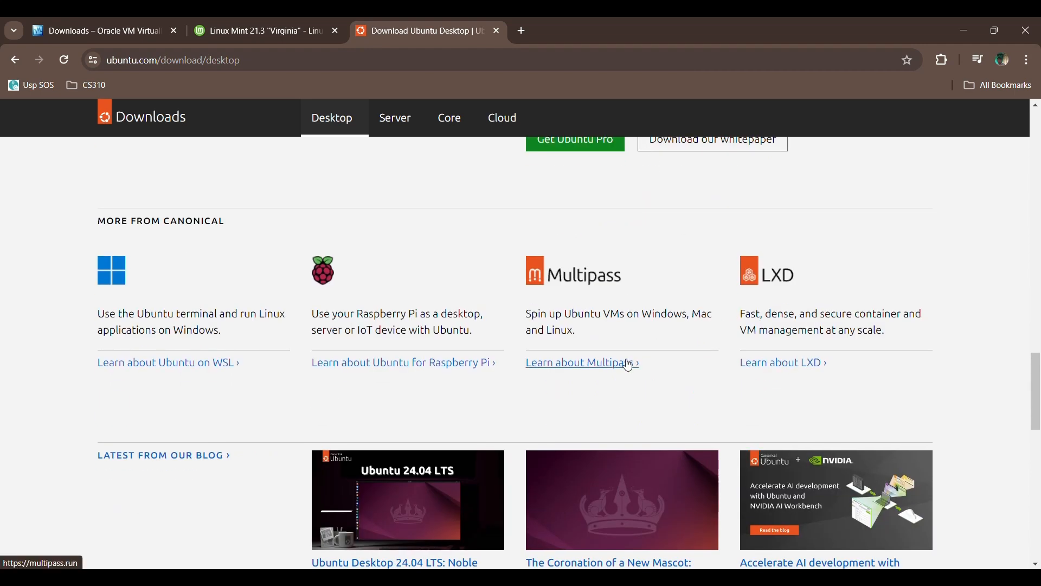
scroll(629, 365, "up", 3)
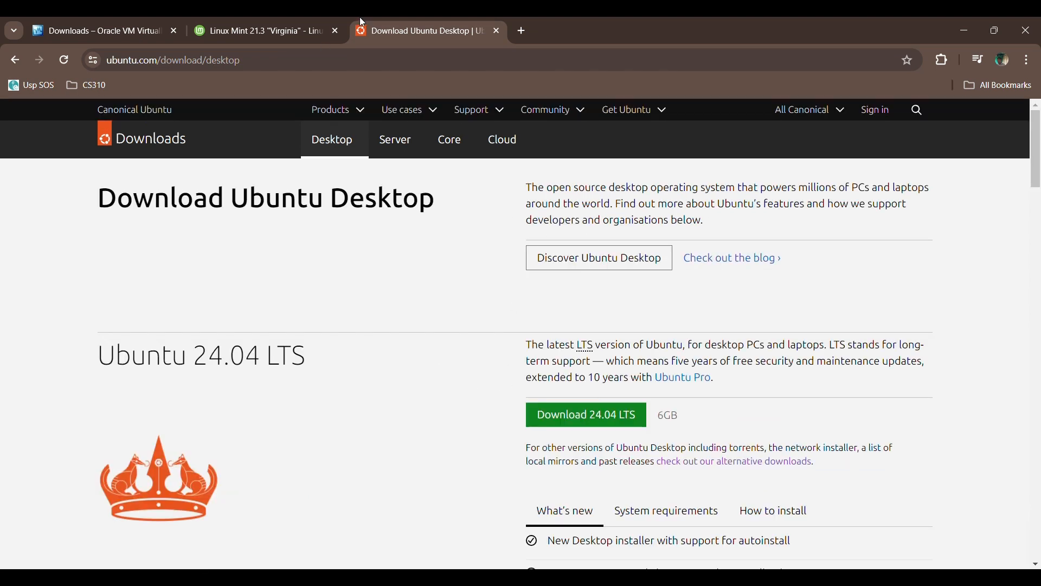
- Minimize Chrome and open the Downloads folder in the Assignment 1 Explorer window
left_click(964, 33)
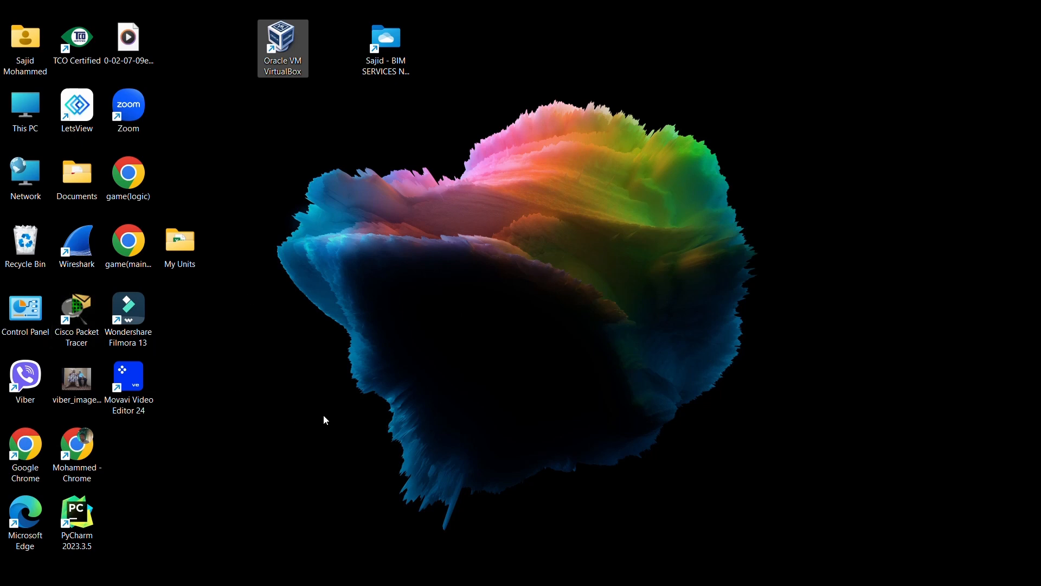
mouse_move(293, 583)
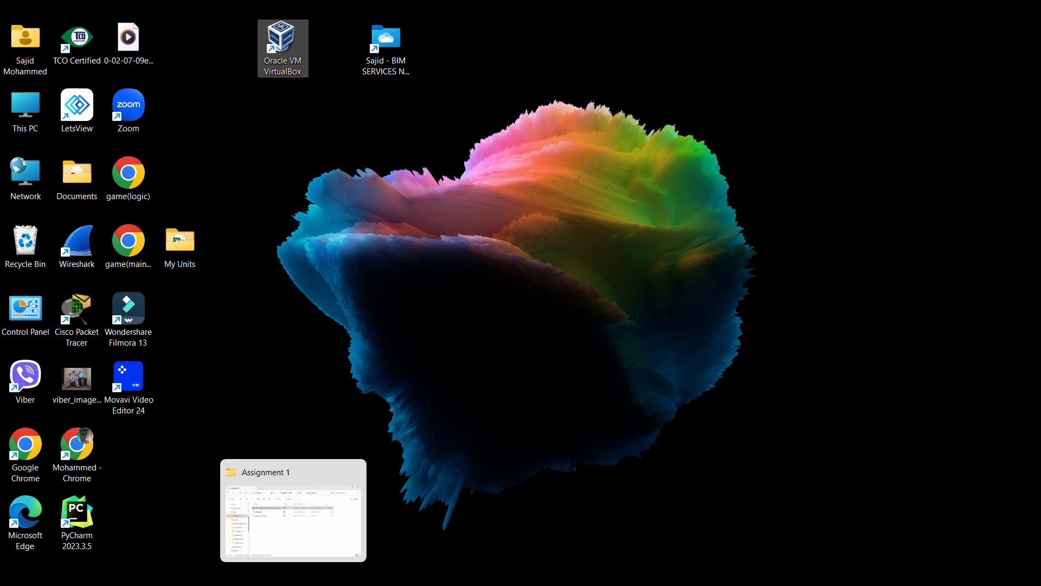
left_click(294, 509)
scroll(268, 266, "up", 3)
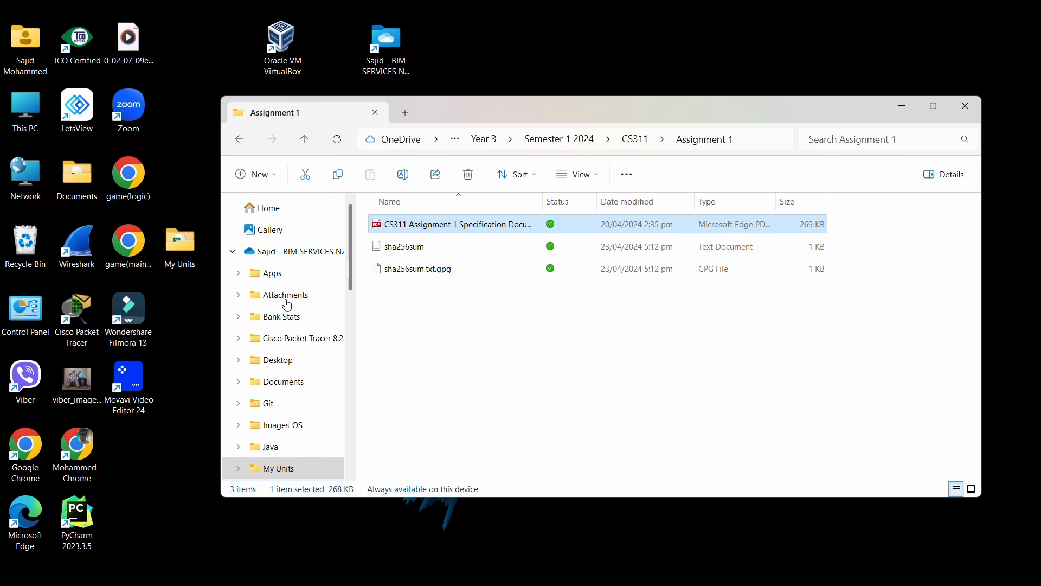
left_click(268, 252)
left_click(233, 251)
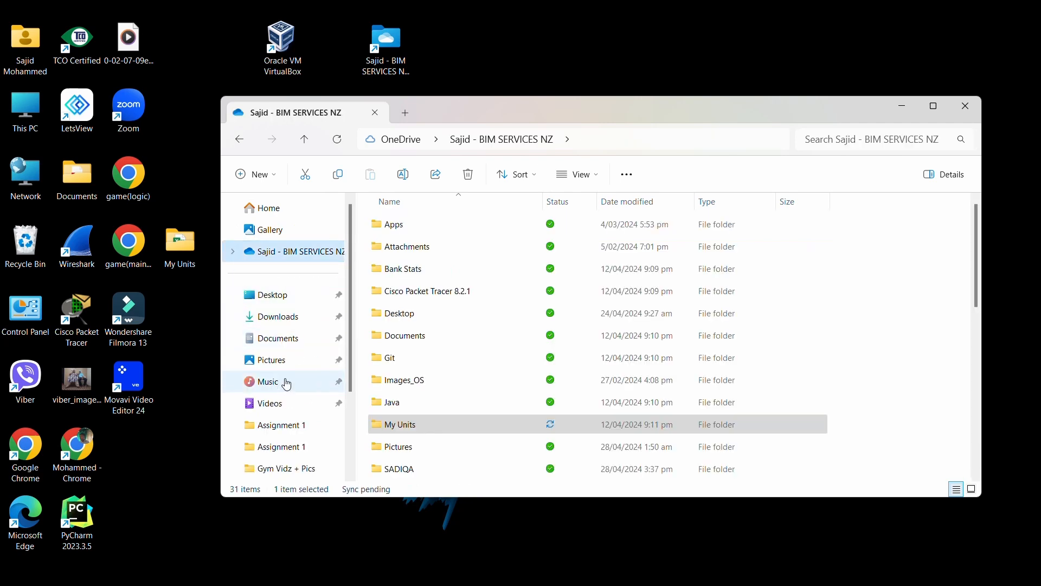
left_click(271, 317)
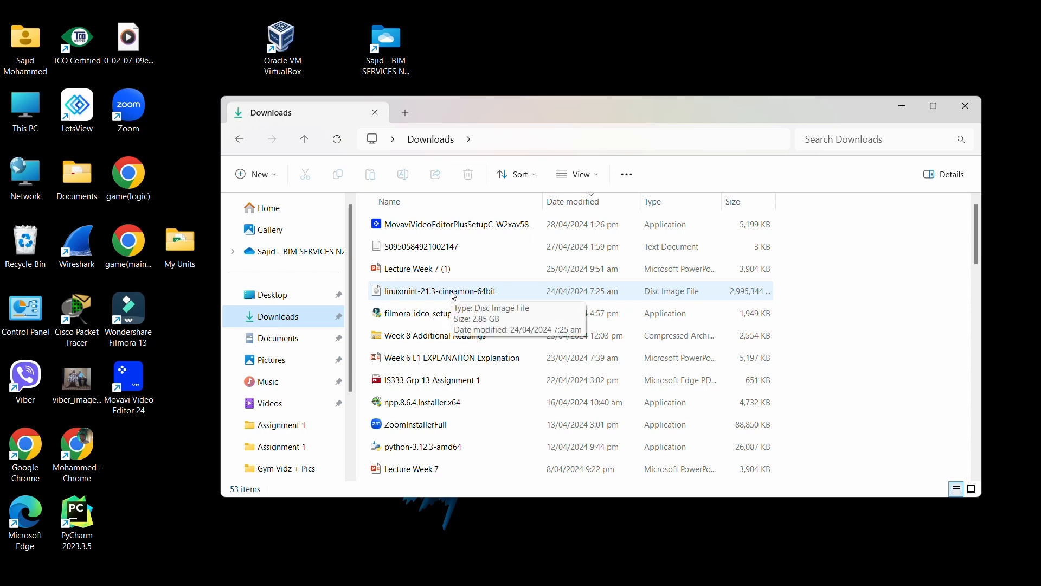
- Locate the linuxmint-21.3-cinnamon-64bit and ubuntu-22.04.4-desktop-amd64 images, then minimize Explorer
scroll(453, 360, "down", 2)
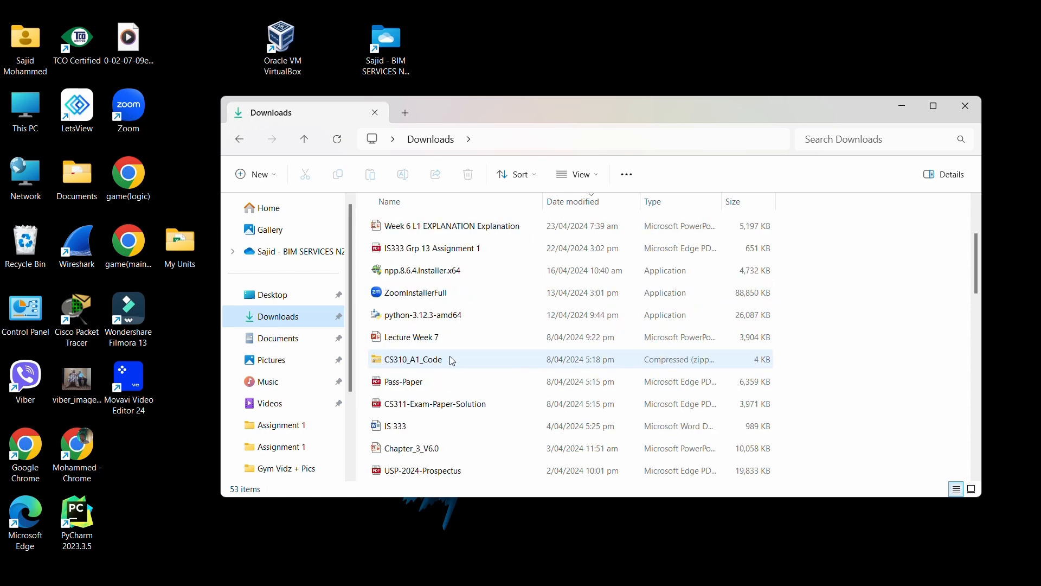
scroll(456, 389, "down", 4)
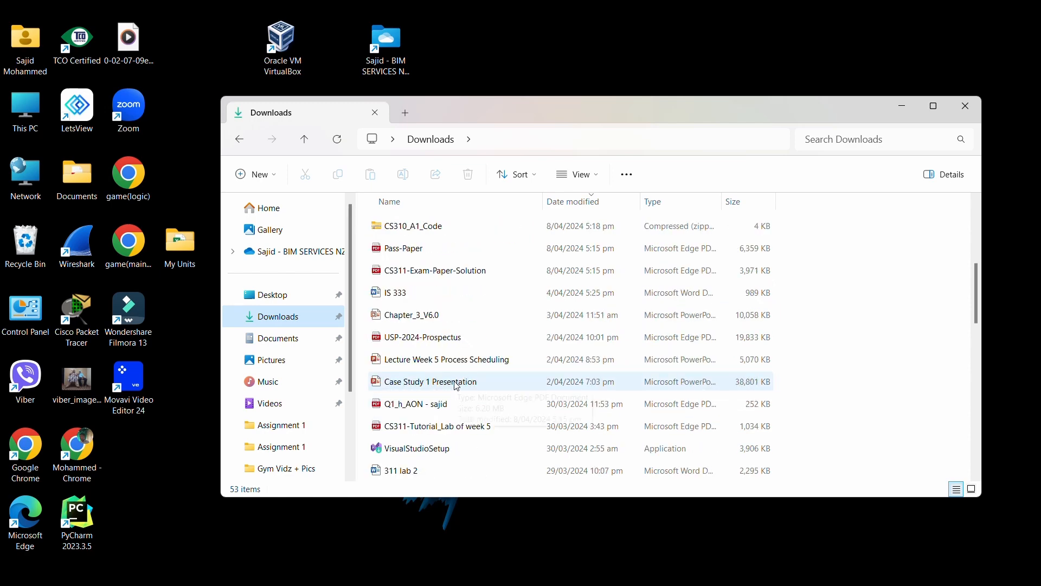
scroll(457, 386, "down", 2)
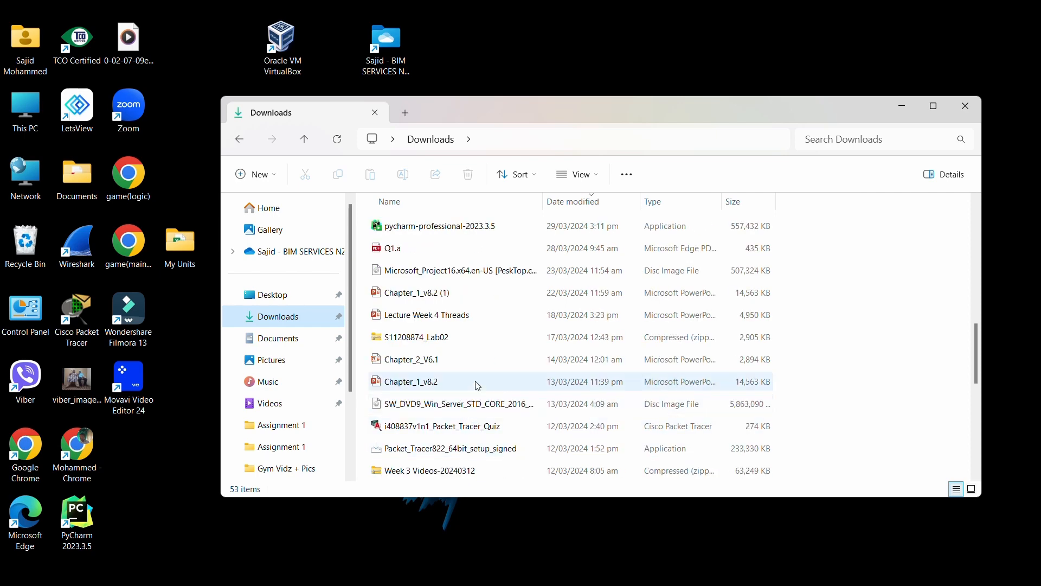
scroll(476, 383, "down", 1)
scroll(480, 367, "down", 2)
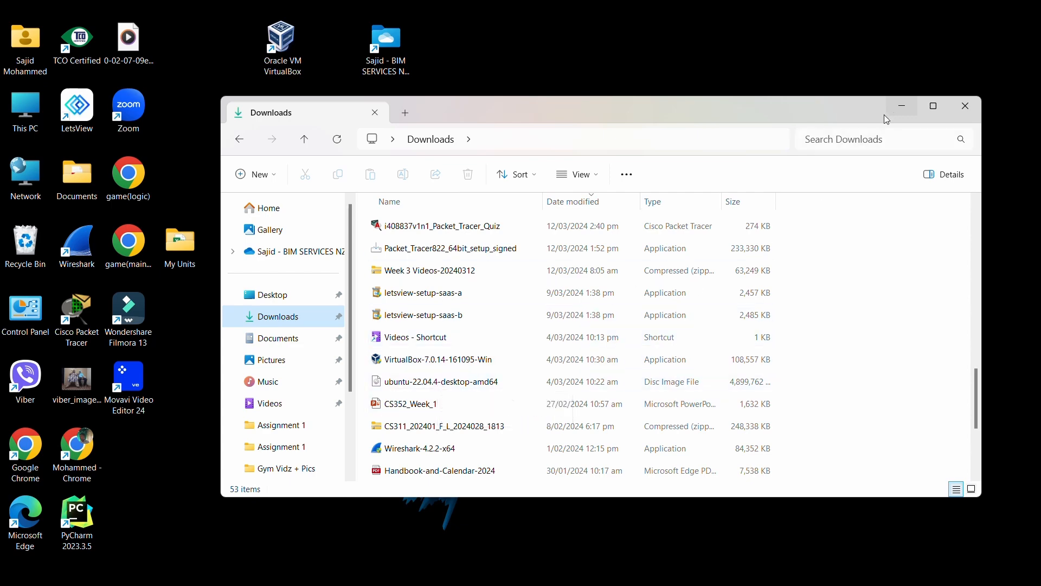
left_click(903, 106)
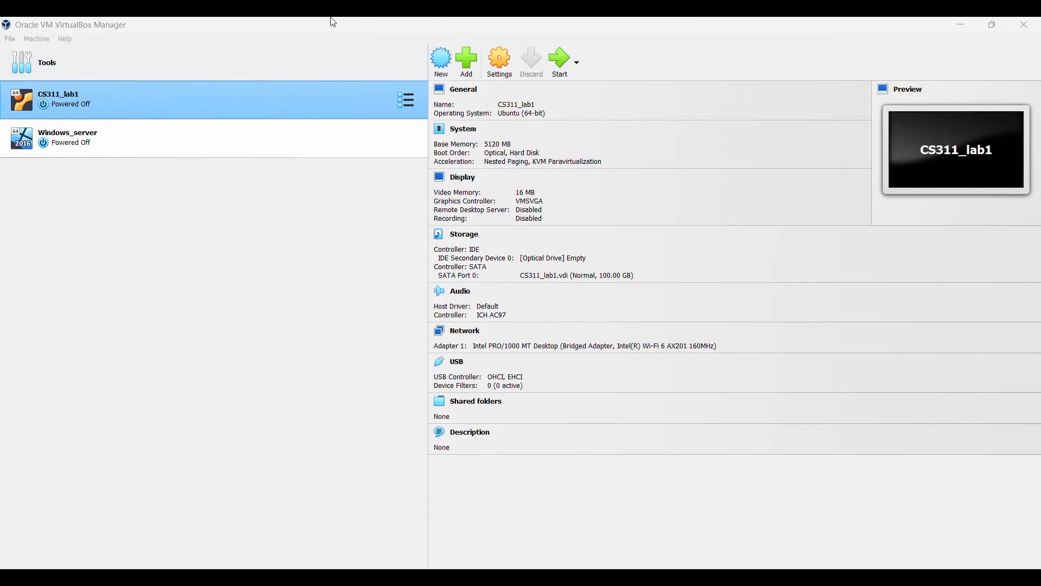
- Start a new virtual machine named Linux_Mint
left_click(444, 58)
left_click(442, 61)
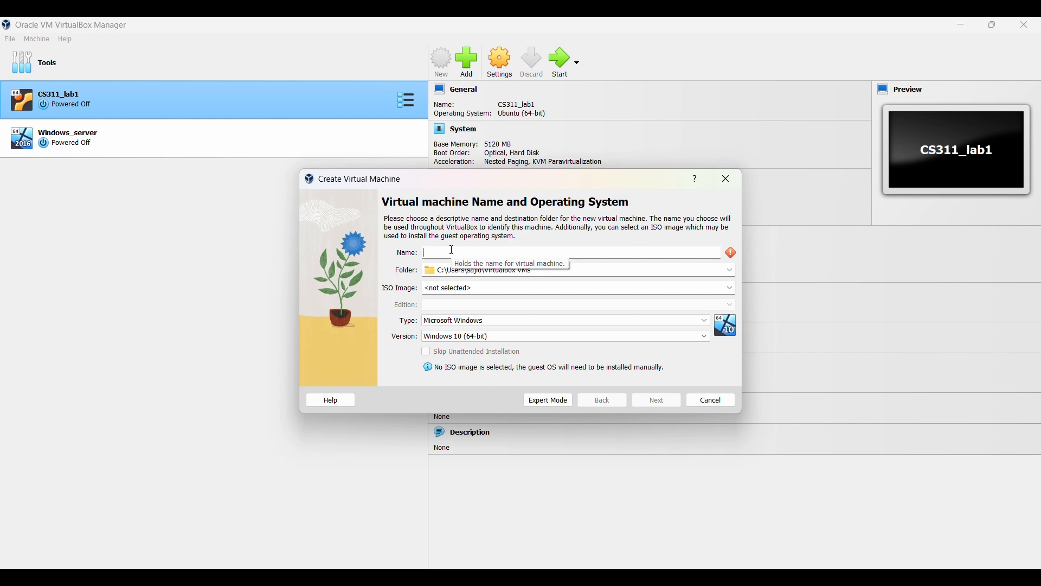
type("Lin")
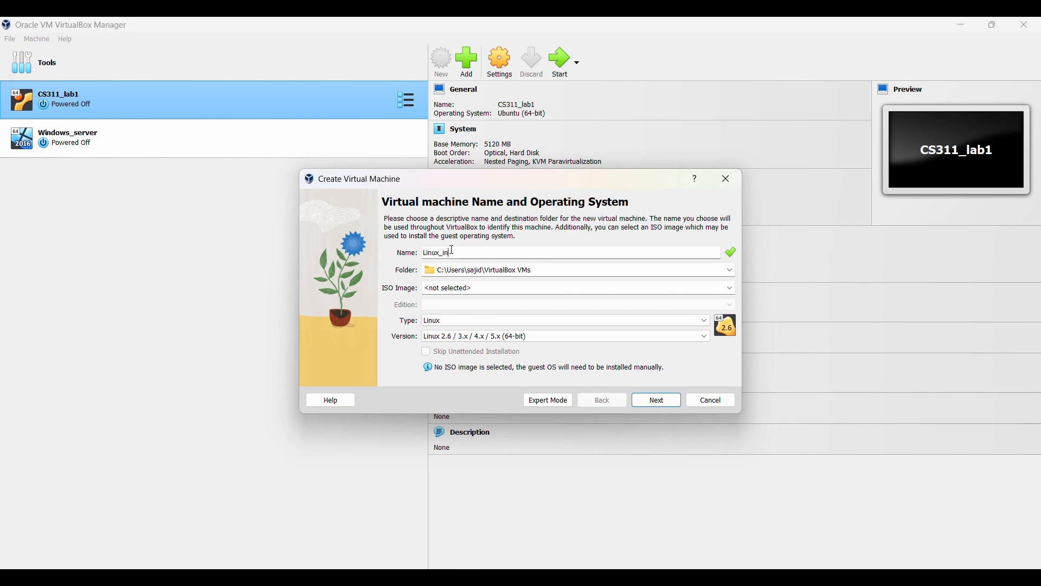
type("ux_Mint")
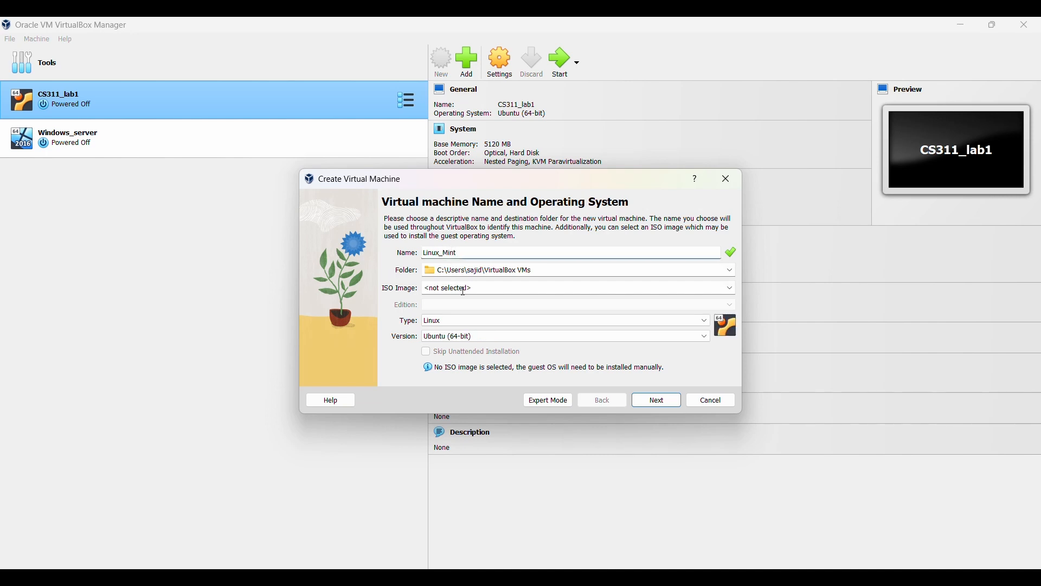
- Attach linuxmint-21.3-cinnamon-64bit.iso from Downloads and skip unattended installation
left_click(465, 290)
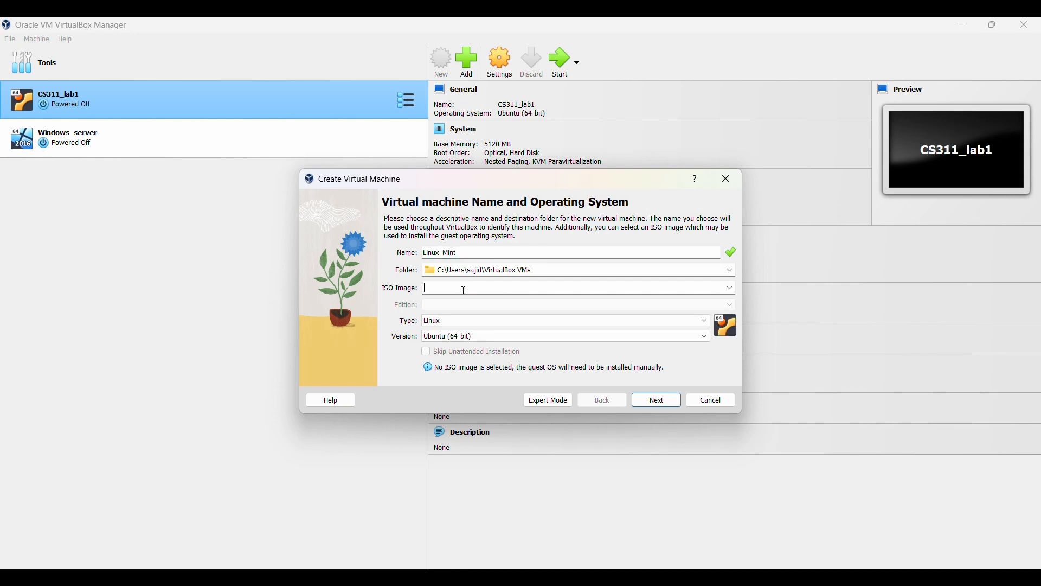
left_click(731, 289)
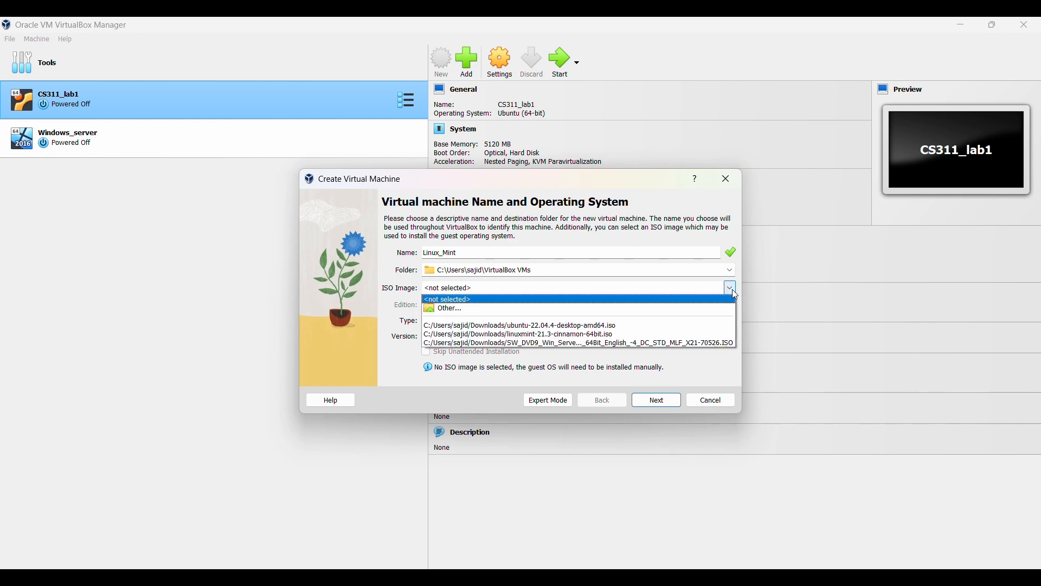
left_click(569, 309)
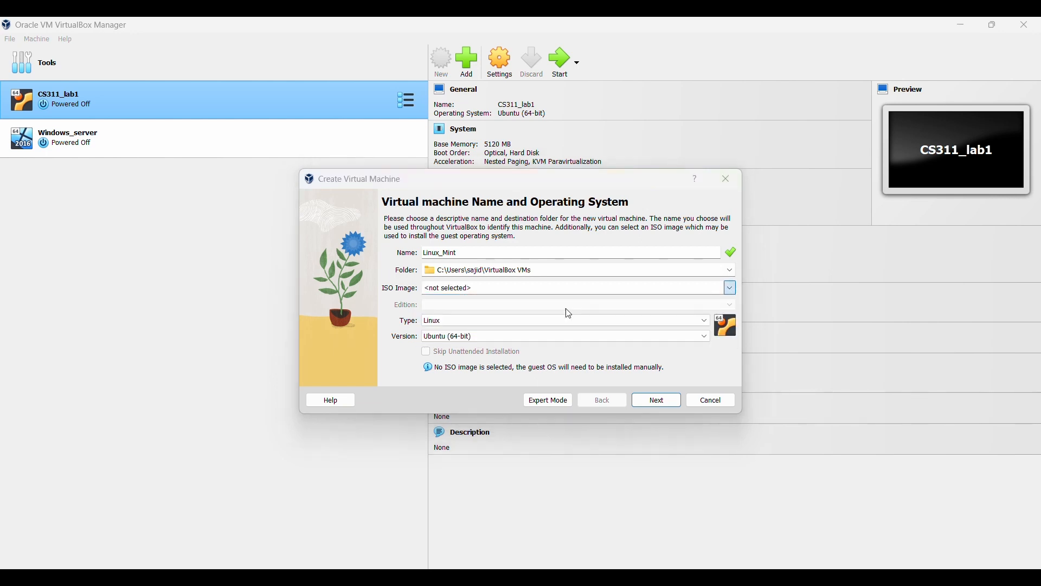
left_click(499, 322)
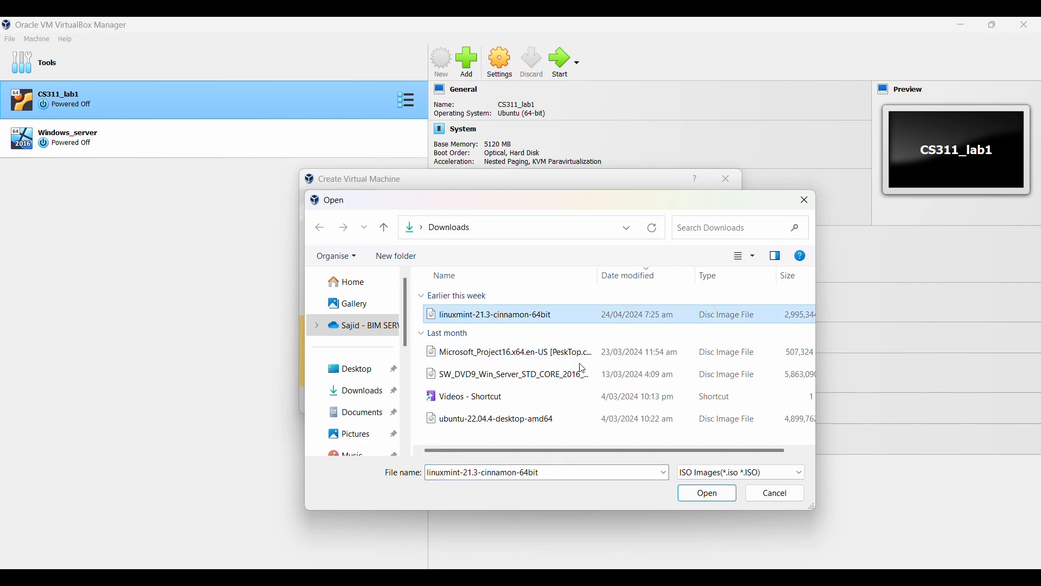
left_click(709, 495)
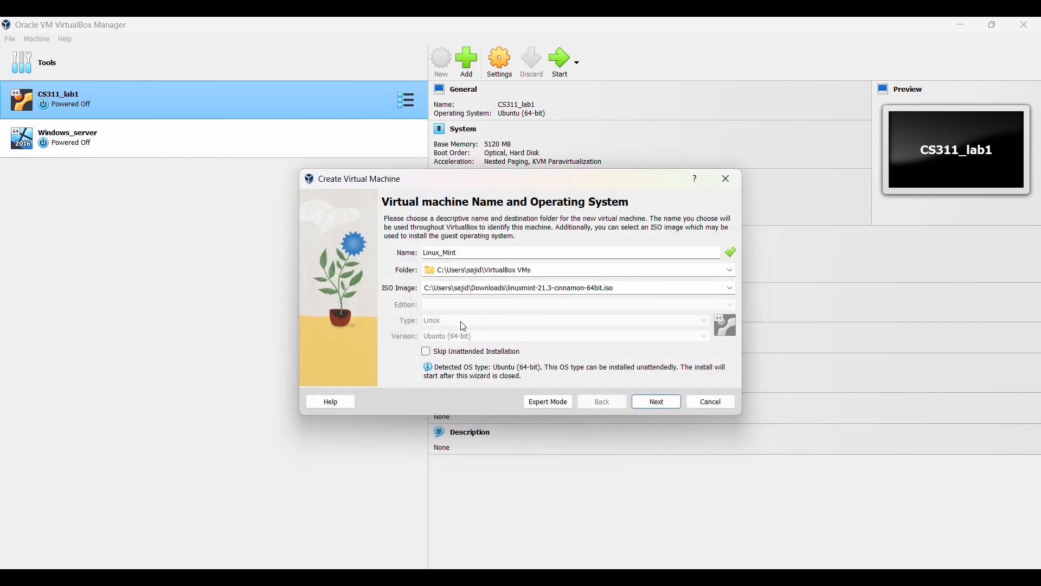
left_click(433, 355)
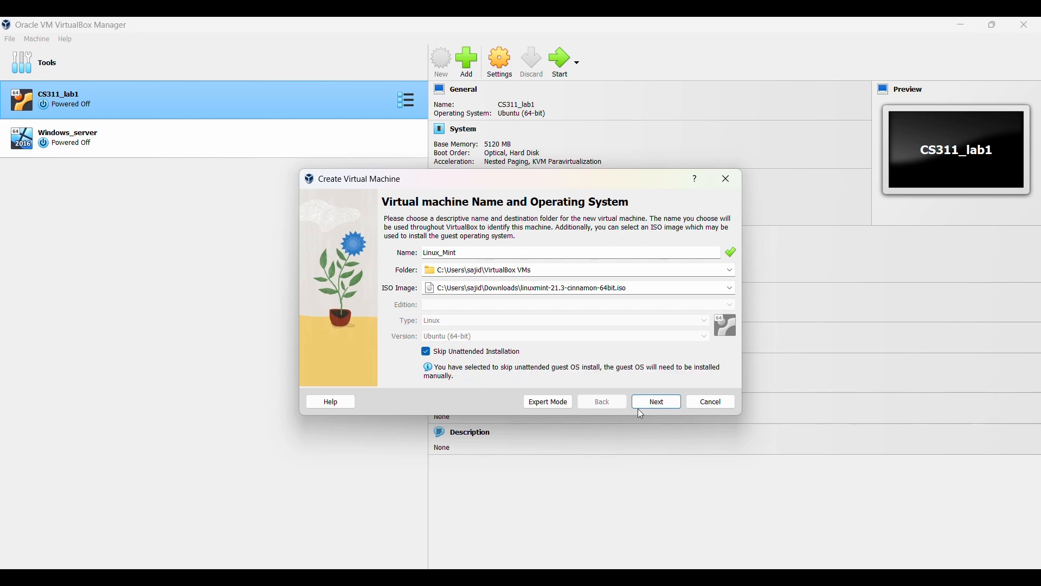
left_click(659, 405)
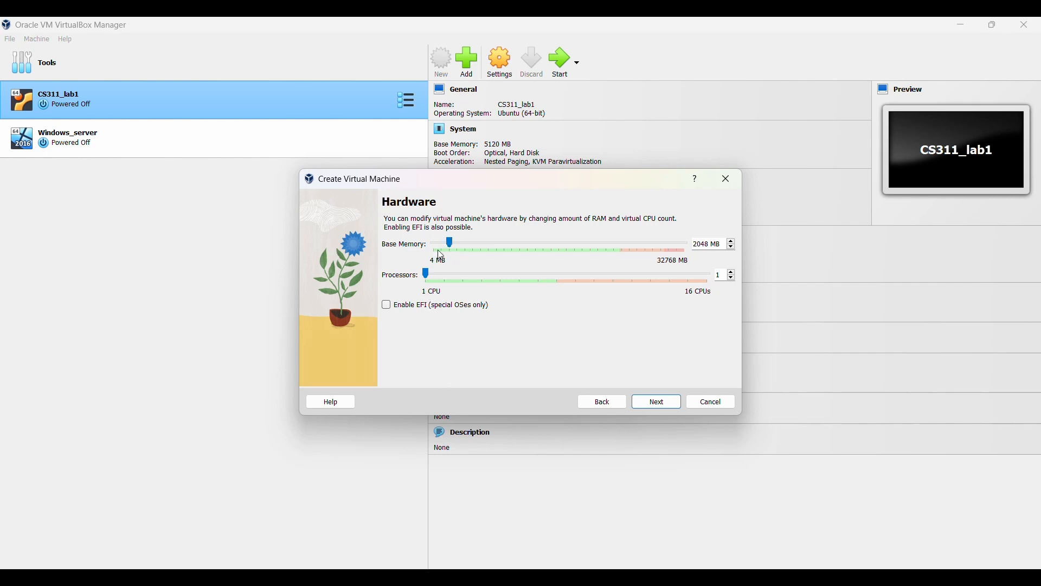
- Set base memory to 3072 MB and the virtual disk size to 50 GB
left_click(458, 253)
left_click(645, 402)
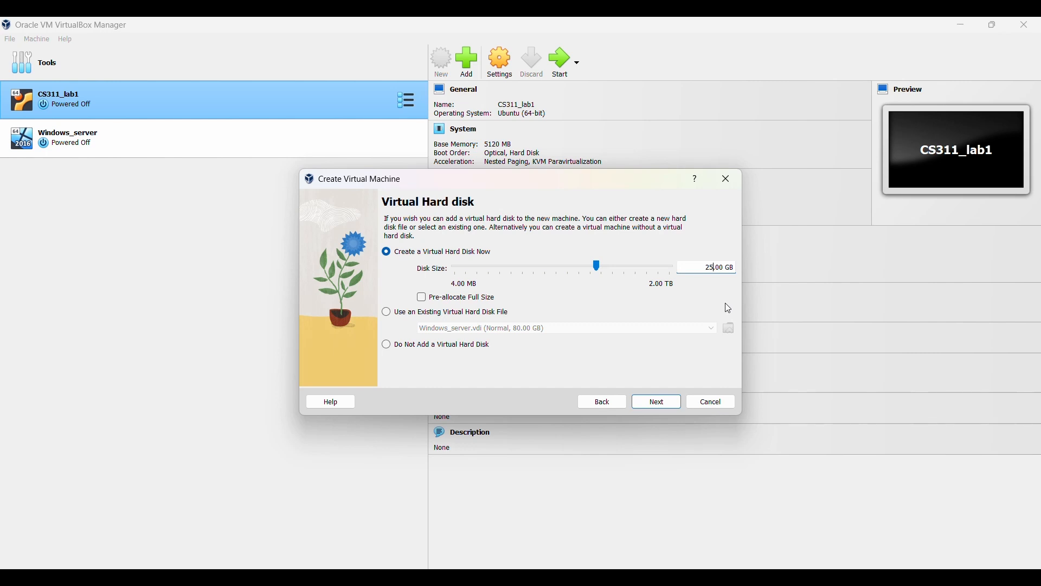
key("BackSpace")
key("BackSpace")
type("50")
left_click(675, 406)
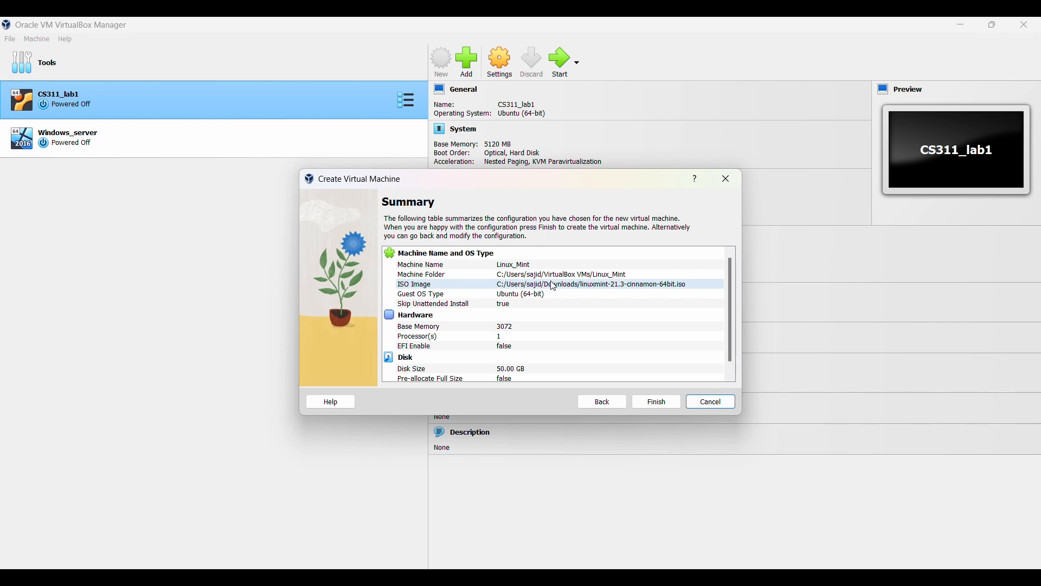
- Review the Summary: 3072 MB memory, 1 processor, 50.00 GB disk
scroll(553, 285, "down", 1)
scroll(554, 290, "up", 1)
scroll(558, 298, "down", 1)
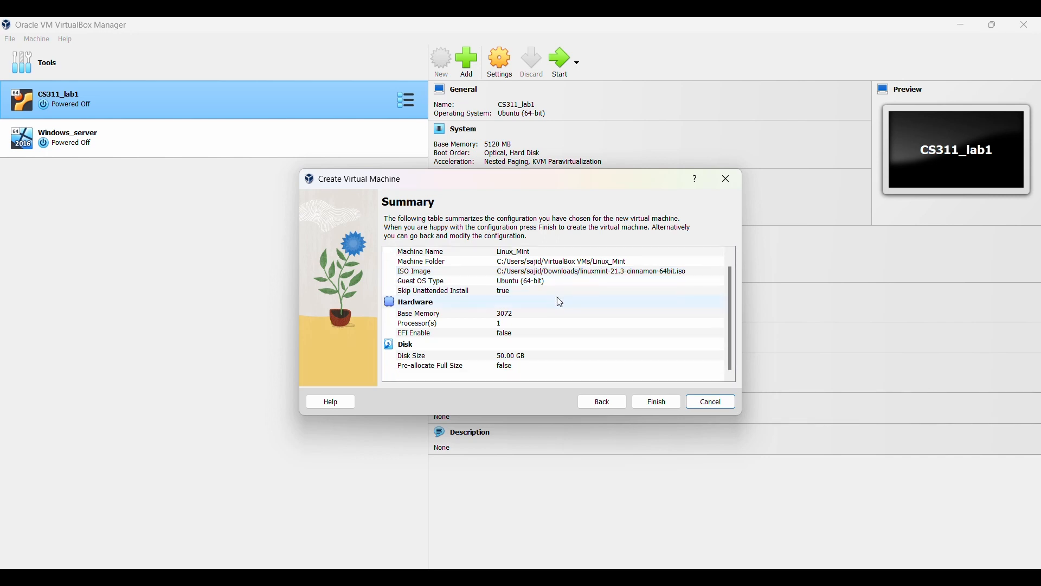
scroll(561, 304, "up", 1)
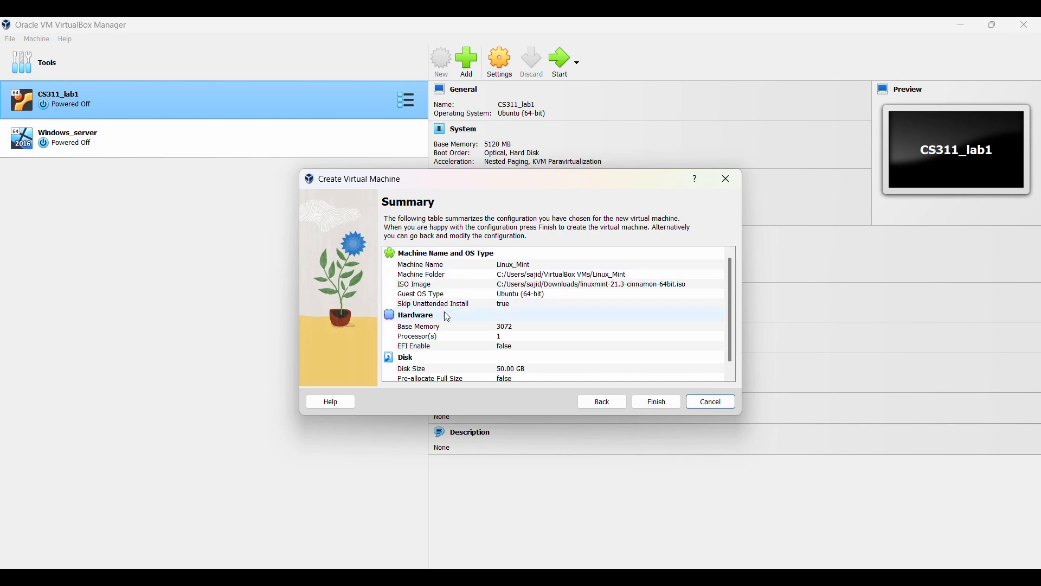
left_click_drag(399, 256, 498, 343)
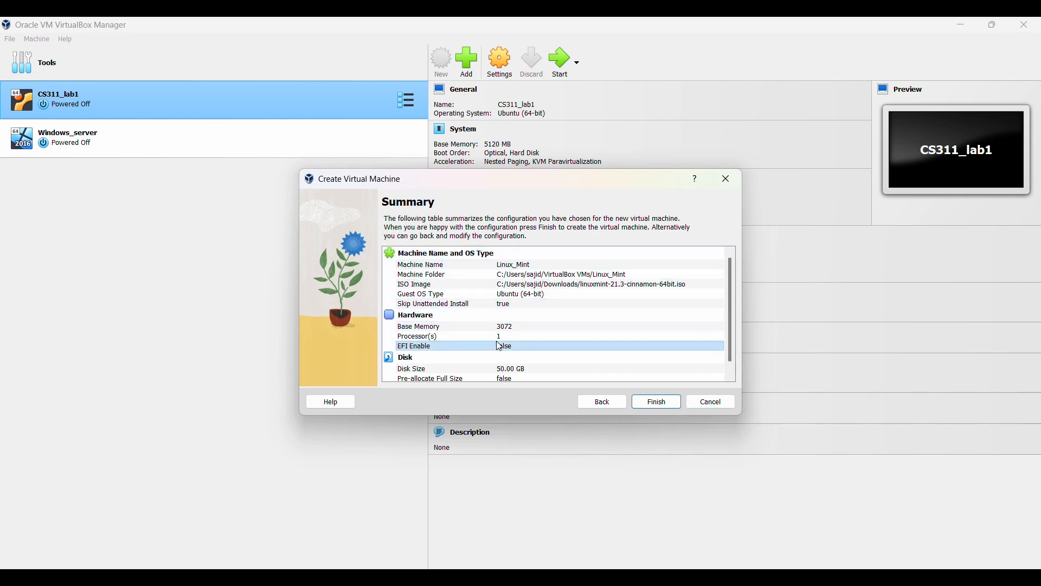
scroll(568, 331, "down", 1)
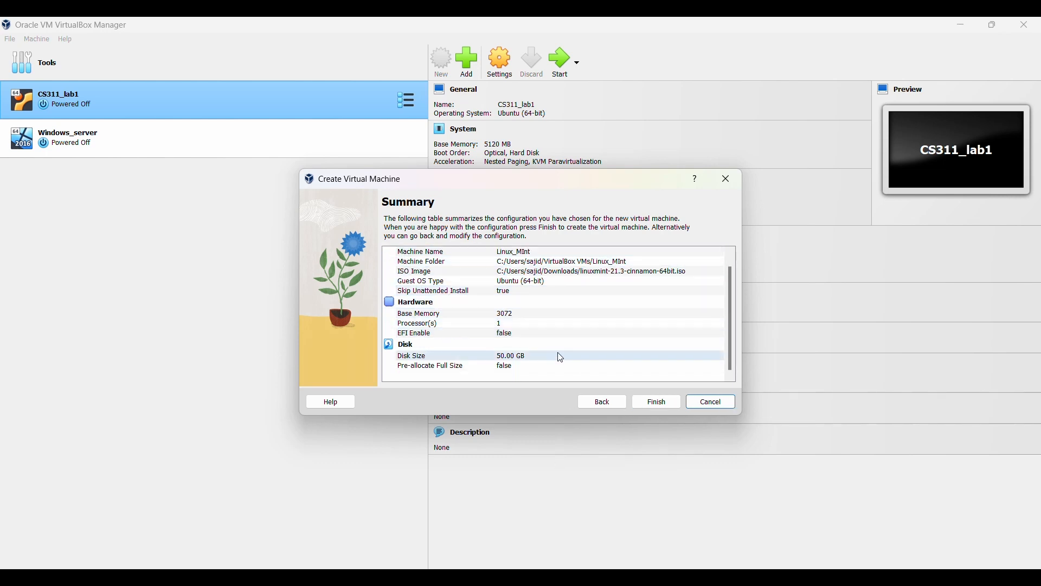
- Finish creating Linux_MInt and start it from the VM list
left_click(656, 402)
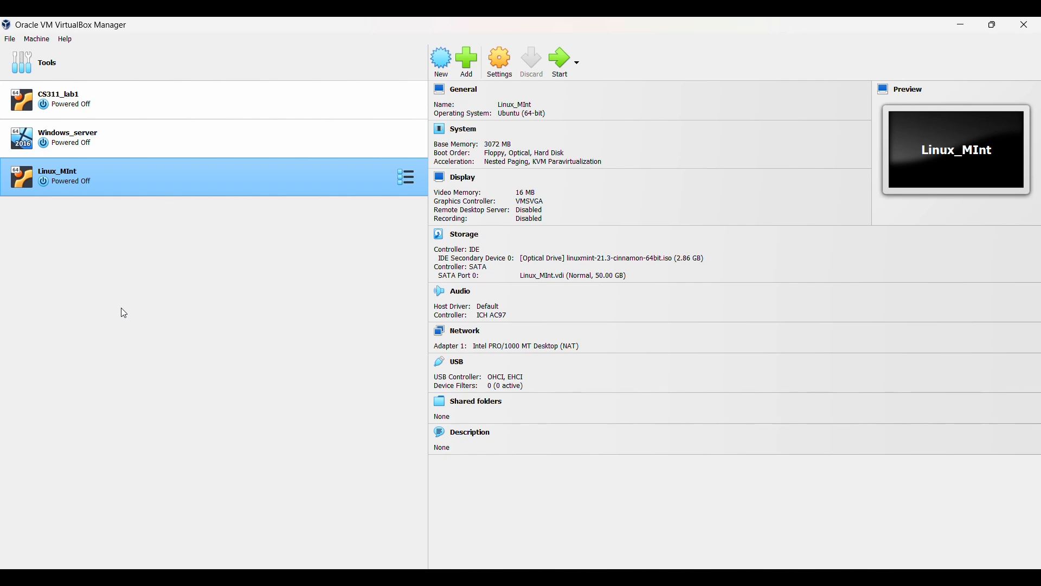
double_click(136, 183)
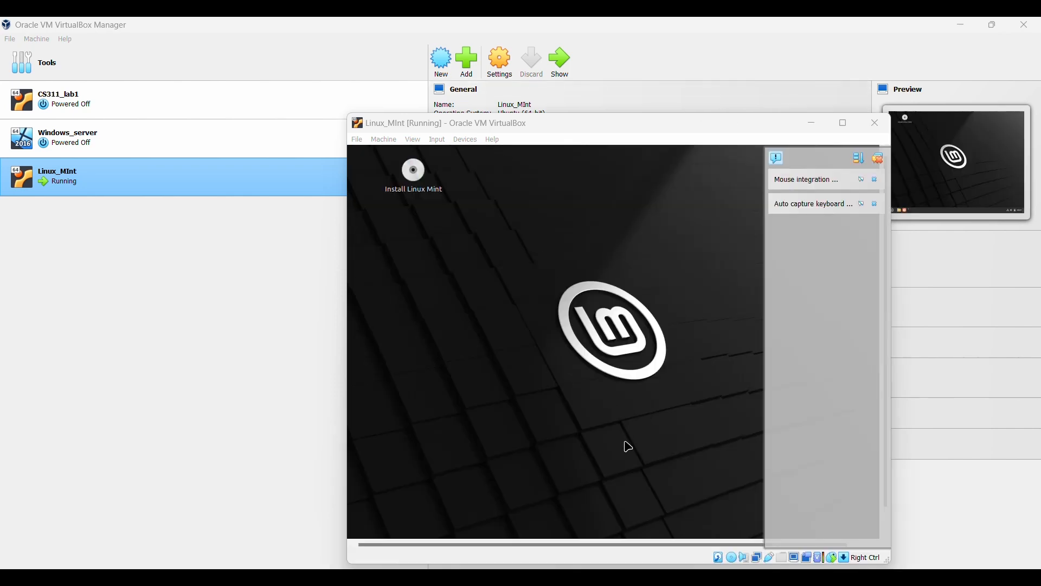
- Maximize the Mint VM and run the installer with English, erase-disk install and Fiji time zone
left_click_drag(440, 123, 445, 18)
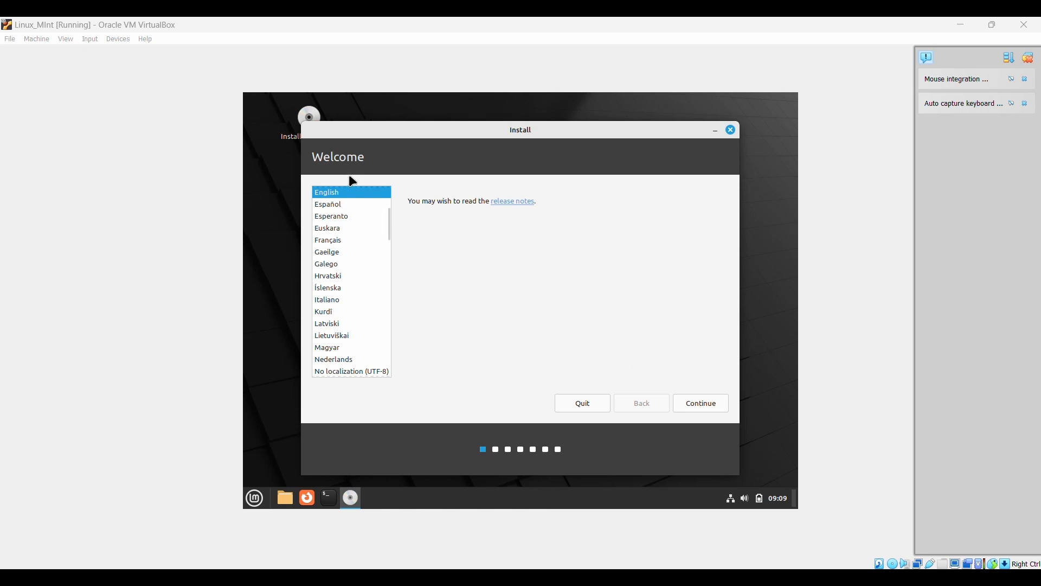
left_click(717, 404)
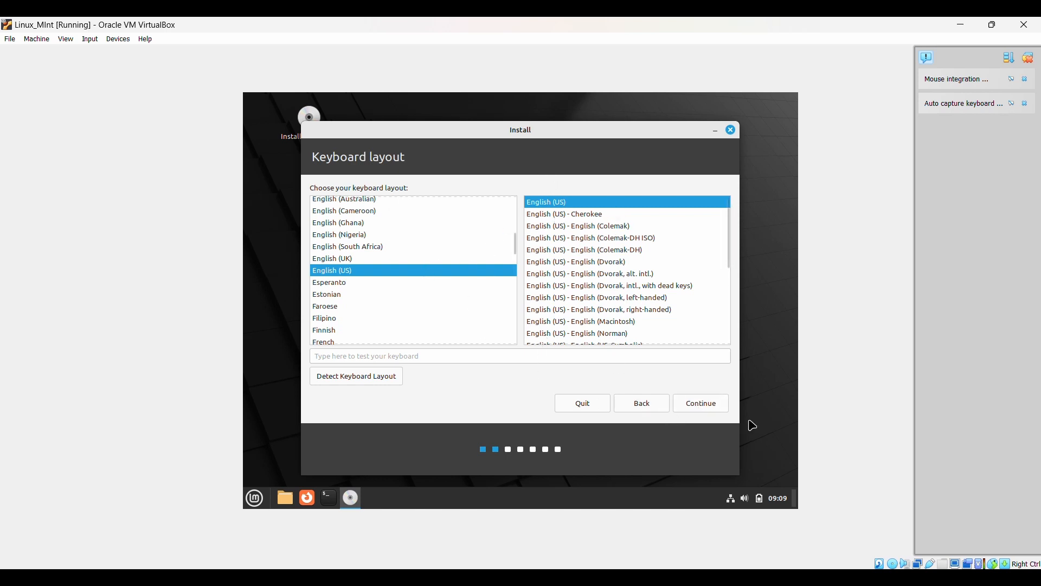
left_click(698, 403)
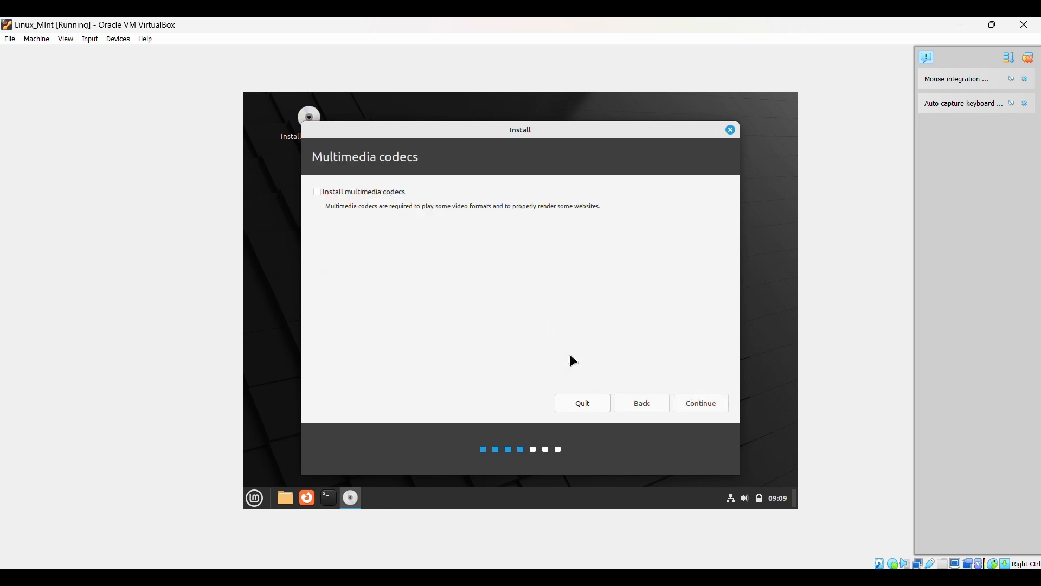
left_click(707, 402)
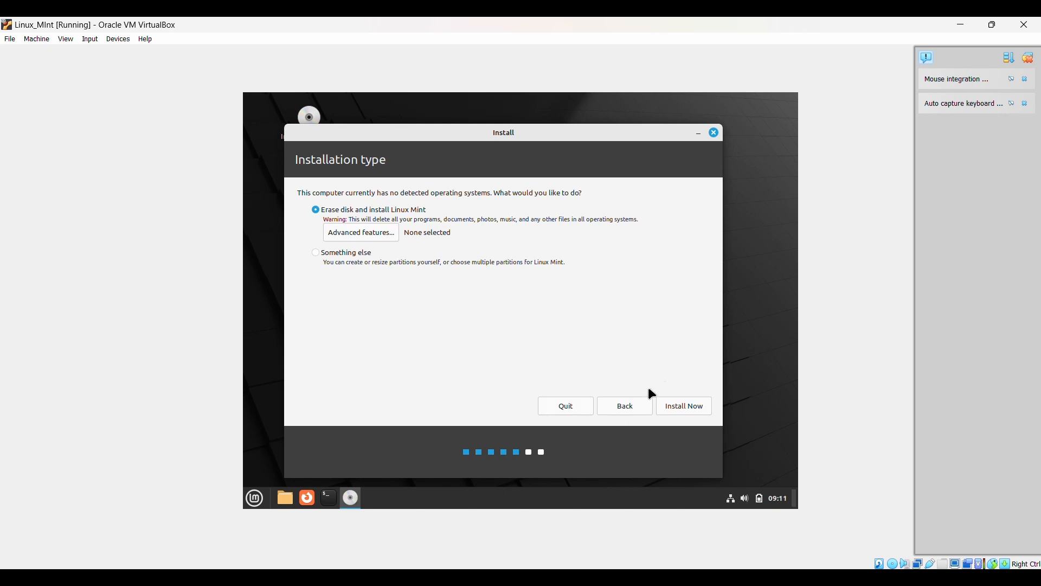
left_click(678, 407)
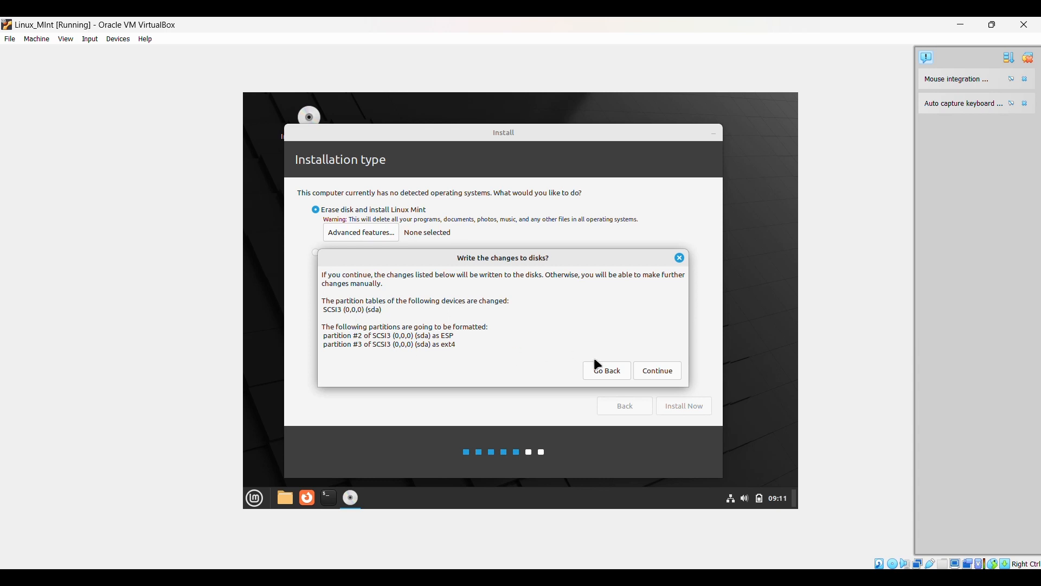
left_click(670, 371)
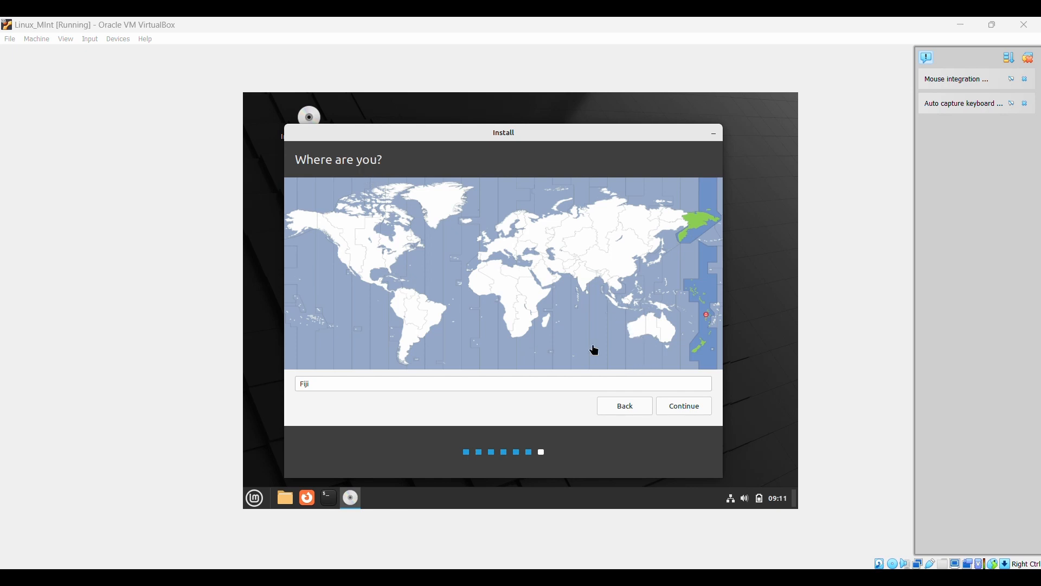
left_click(692, 409)
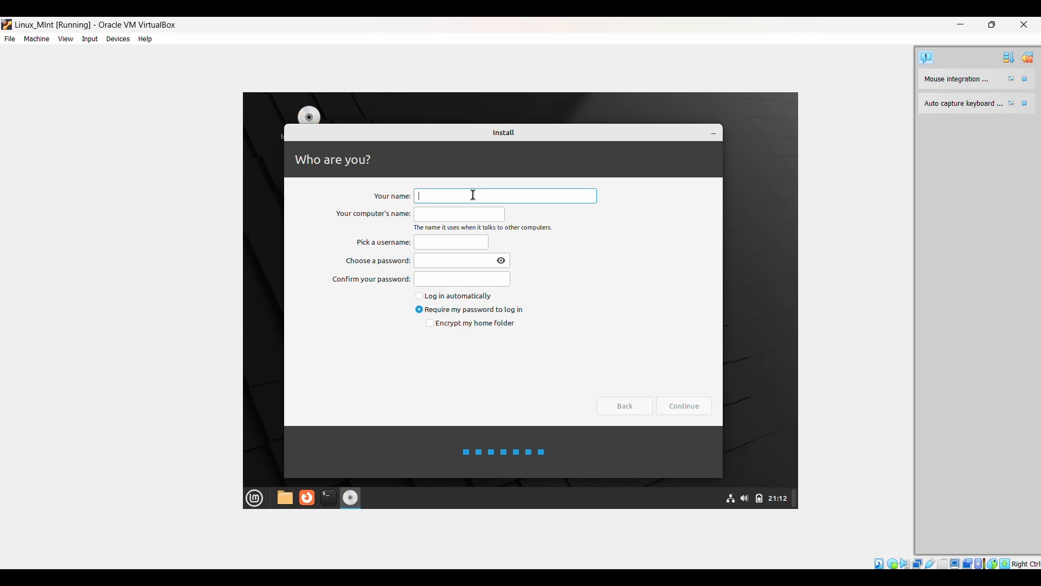
- Enter the user's name and change the computer name to end in LinuxMint
type("S11208874")
left_click(455, 260)
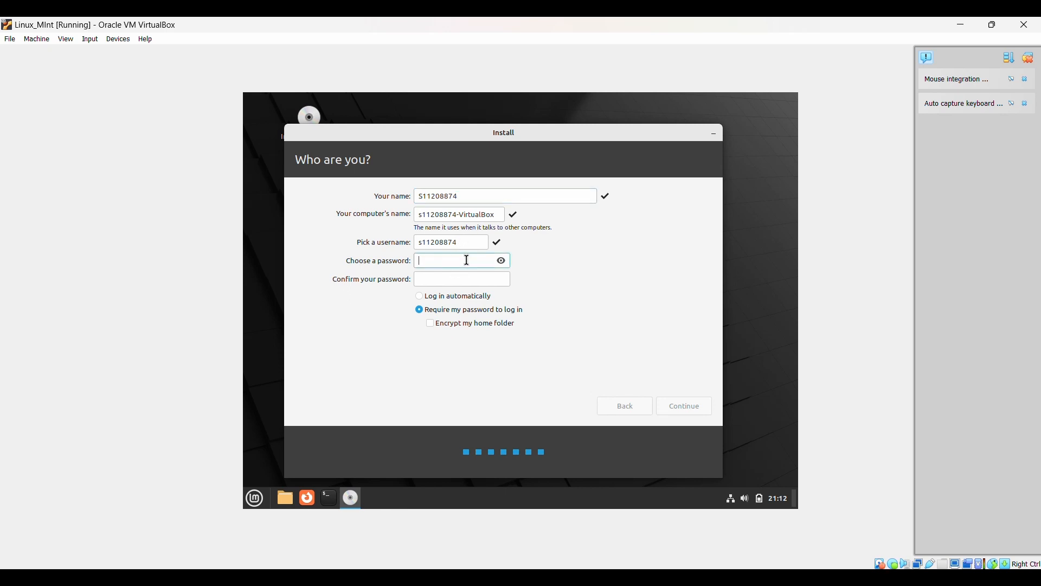
left_click(489, 213)
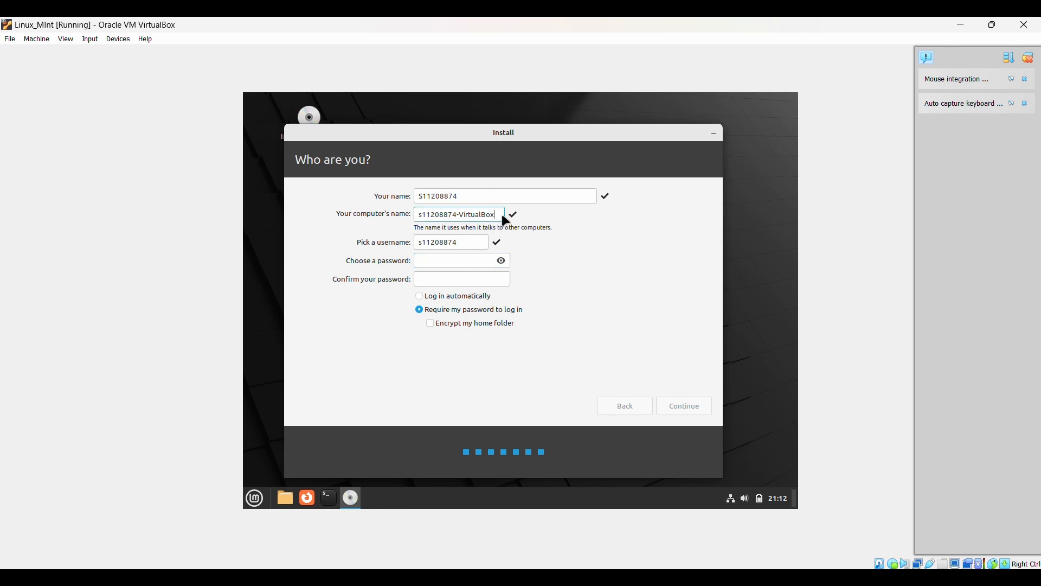
left_click(464, 211)
double_click(460, 195)
left_click(477, 196)
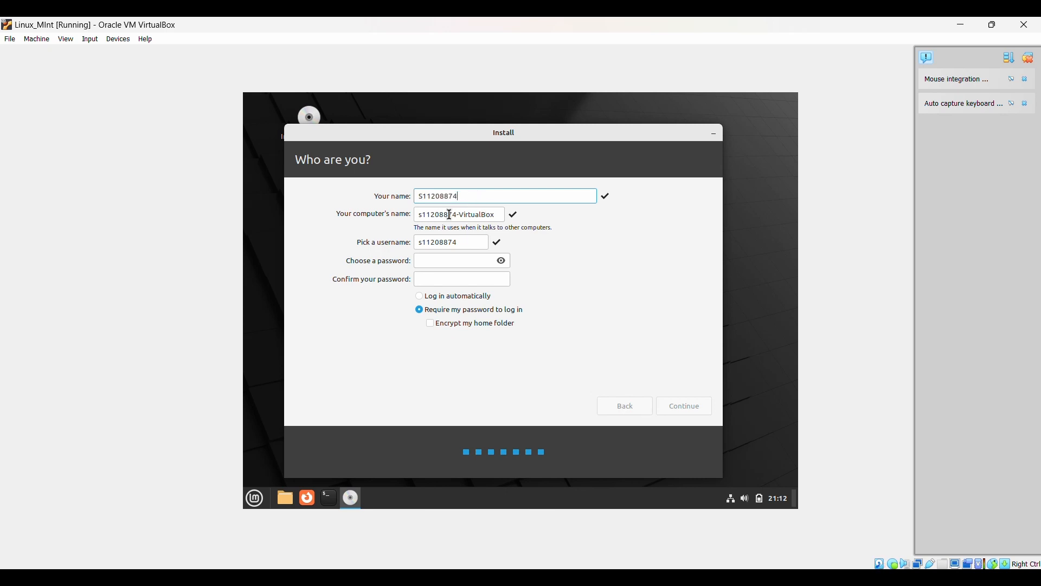
left_click(459, 215)
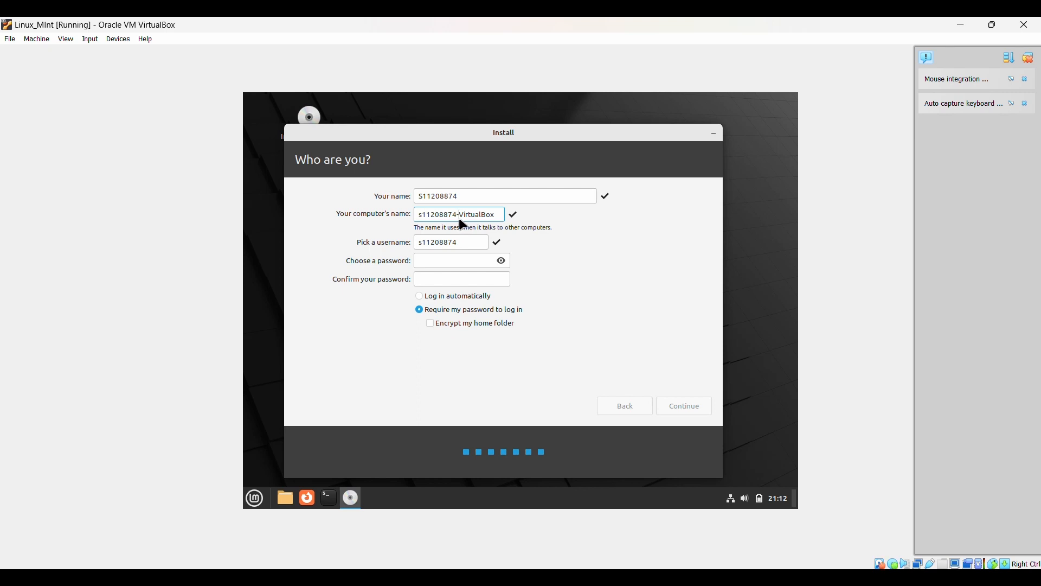
type("LinuxMint-")
- Type the account password, retype the confirmation to match, and continue past the account page
left_click(431, 264)
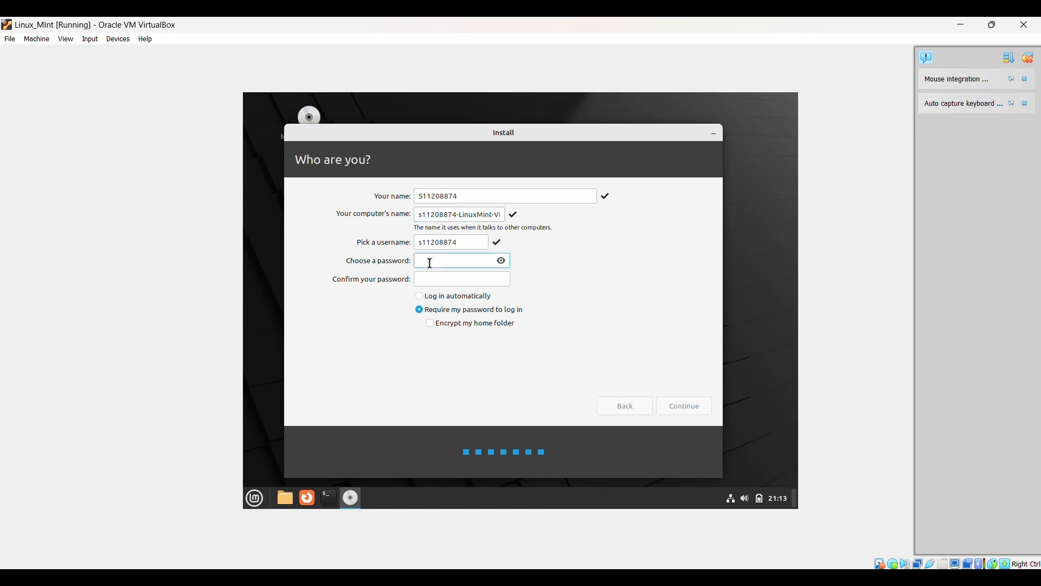
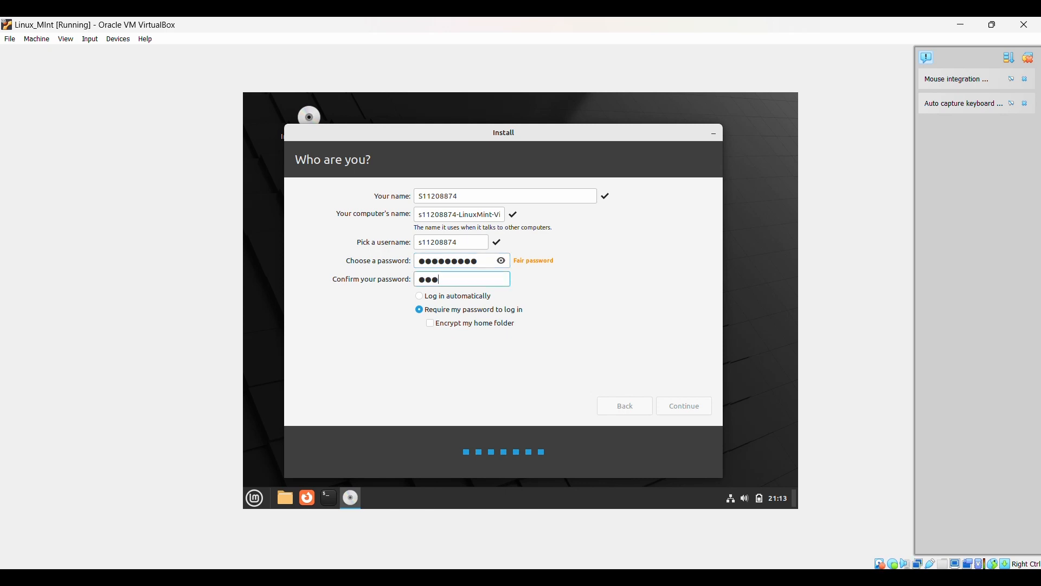
left_click(688, 414)
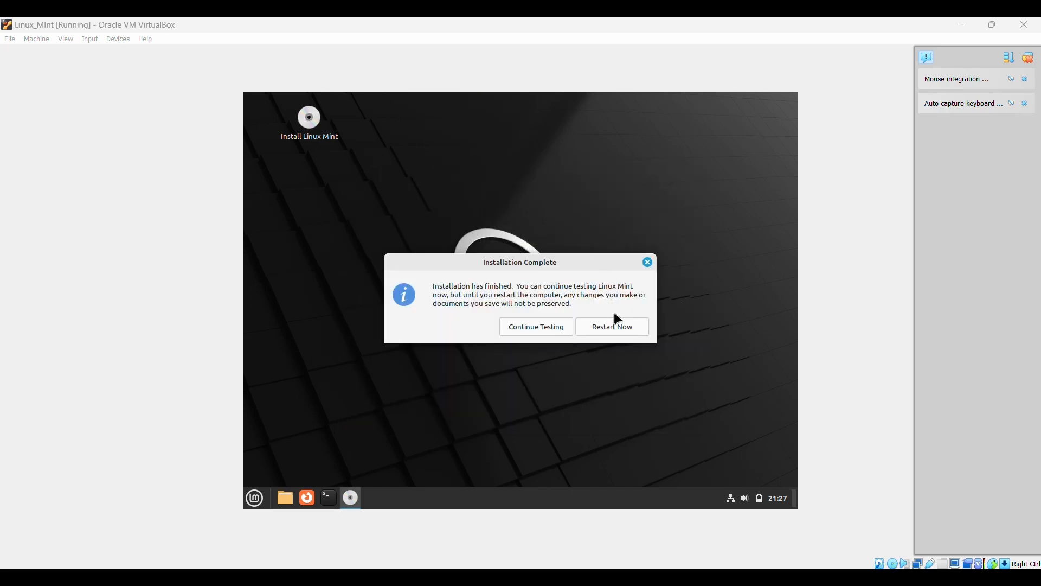
- Choose Restart Now on the Mint Installation Complete notice
left_click(621, 326)
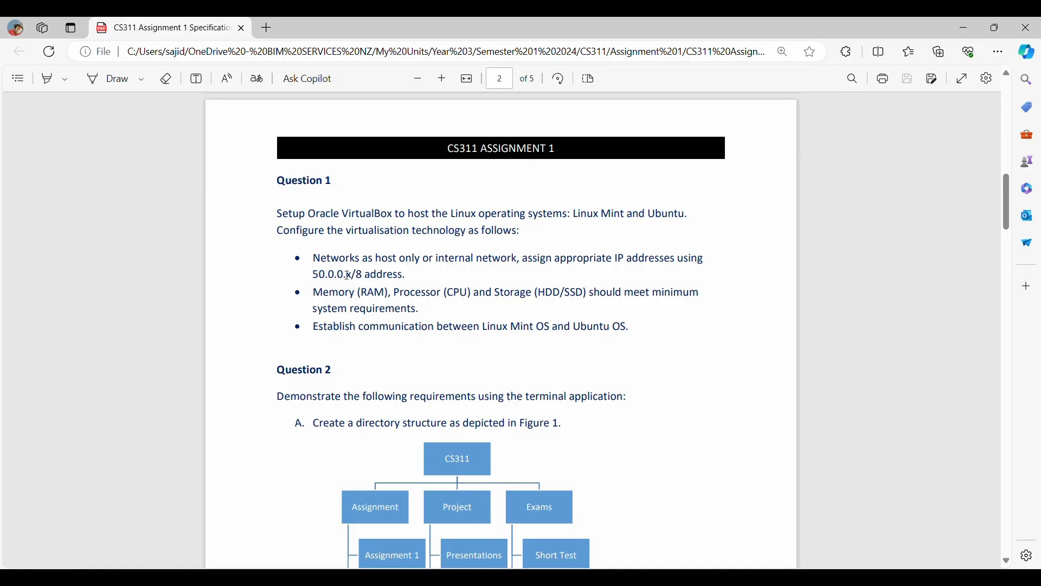
- Bring the VirtualBox Mint terminal back in front of the Edge PDF viewer
left_click(974, 24)
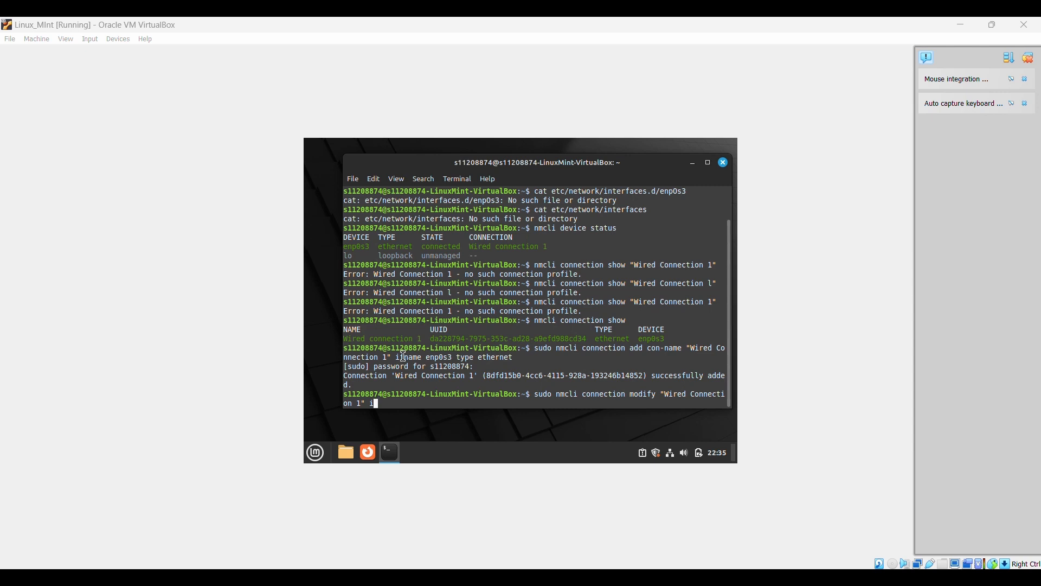
- Continue the nmcli modify command with ipv4.addresses 50.0.0 for Wired Connection 1
type("p")
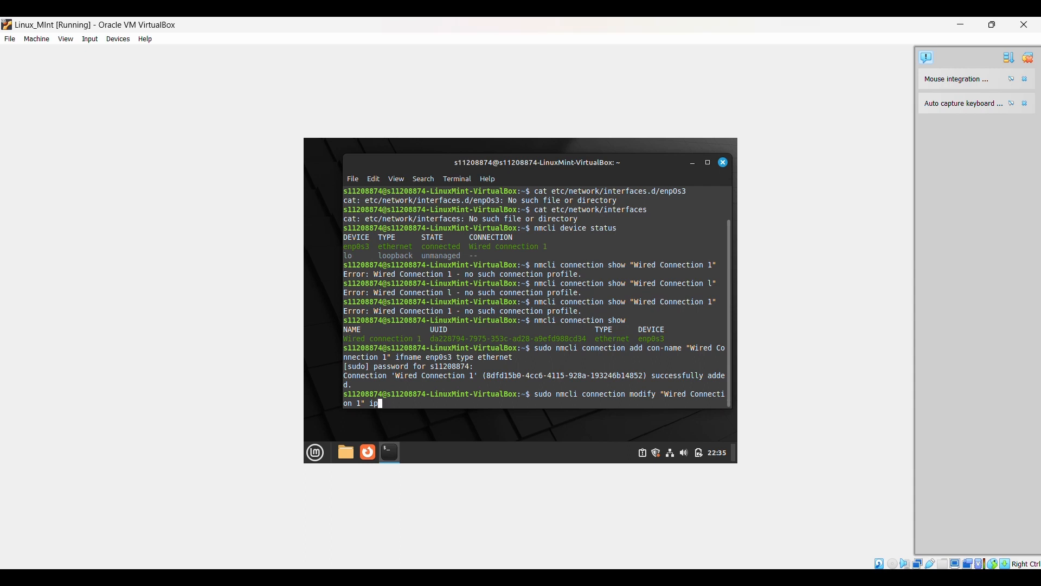
type("v4.addresses 50")
type("0.0")
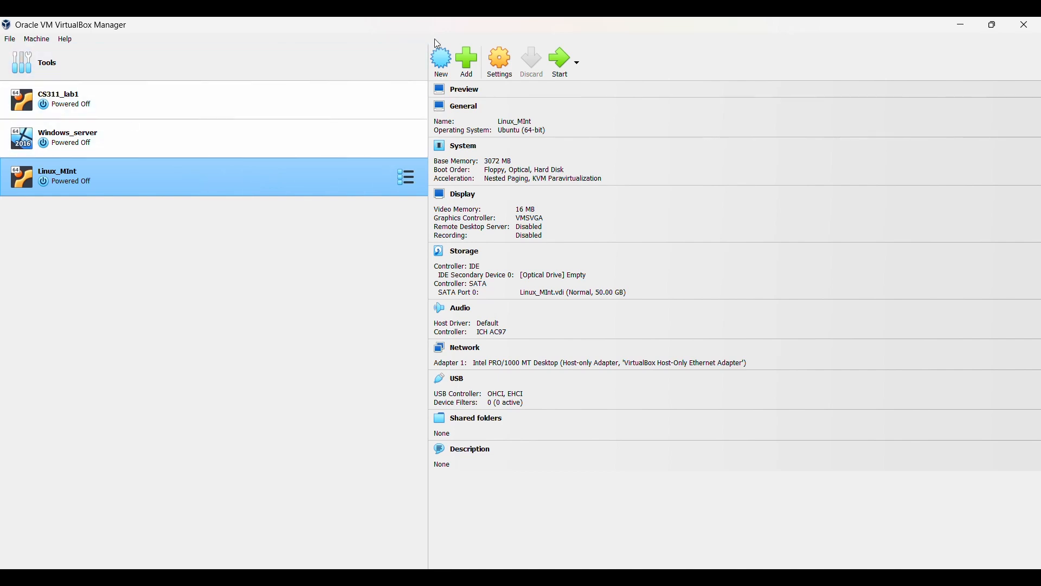
- Start a new VM named Ubuntu using the ubuntu-22.04.4-desktop-amd64 ISO, skipping unattended installation
left_click(442, 71)
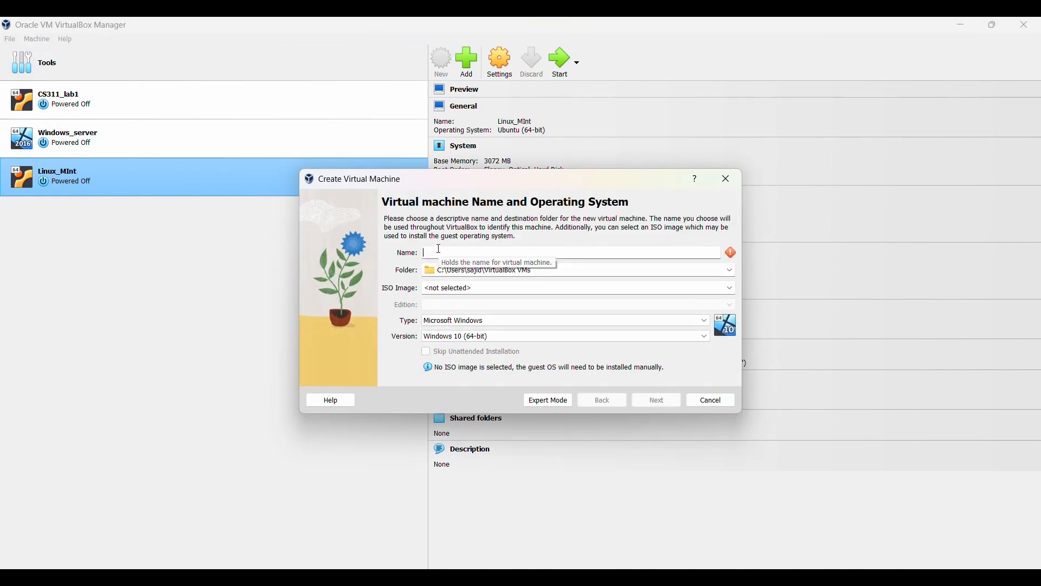
type("ub")
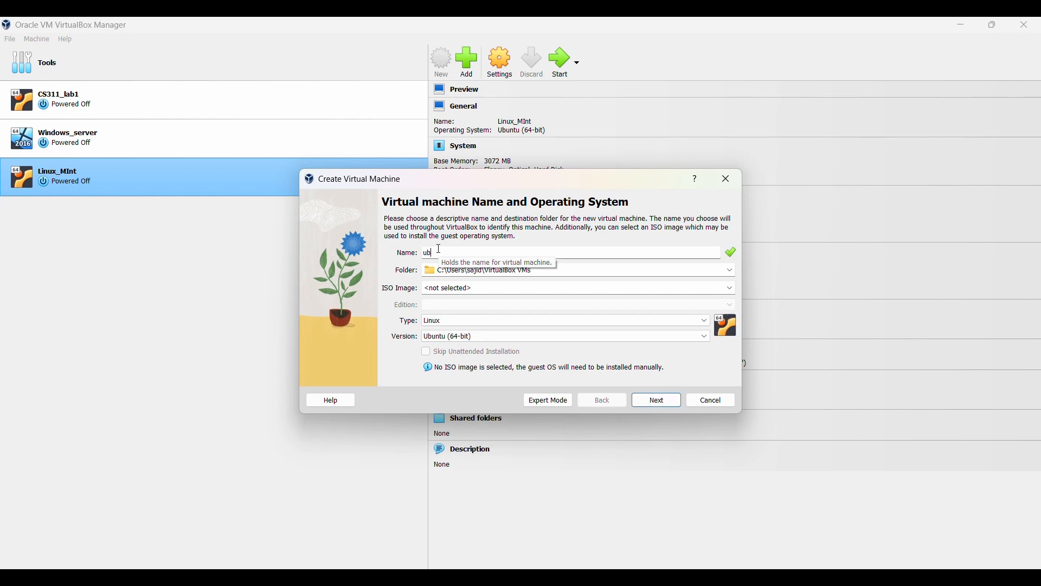
key("BackSpace")
type("Ubuntu")
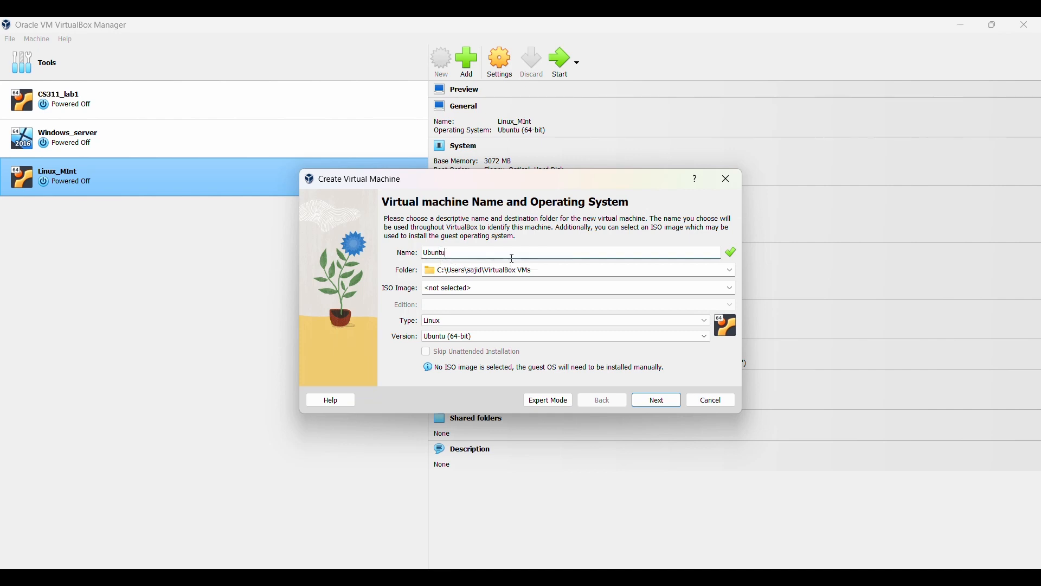
left_click(523, 290)
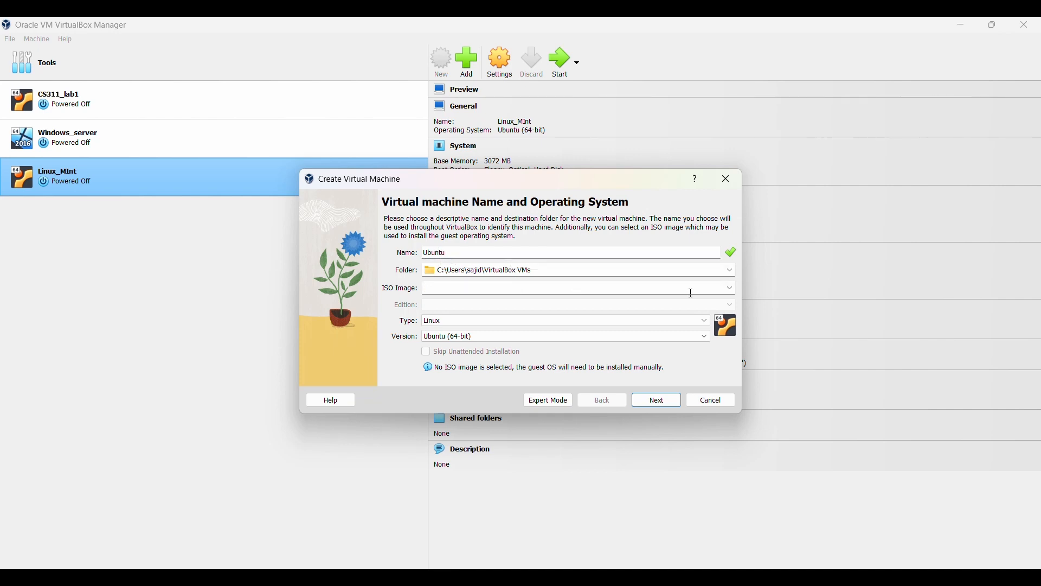
left_click(732, 287)
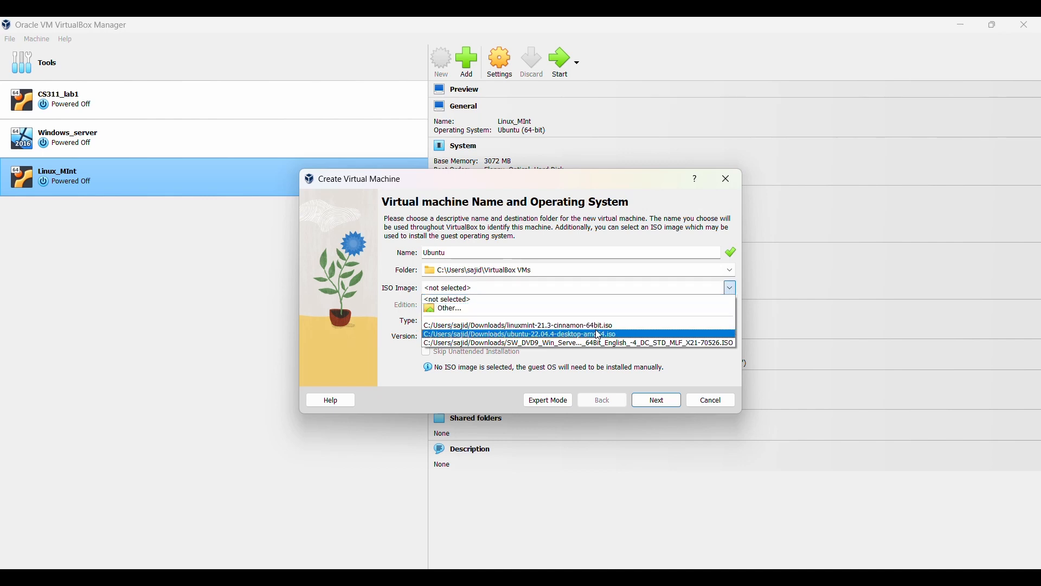
left_click(561, 308)
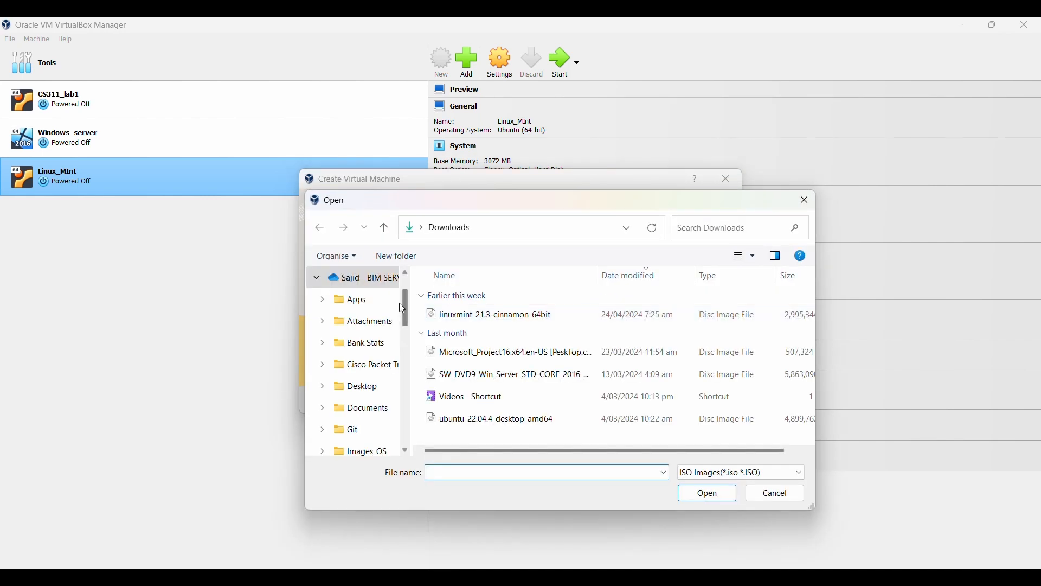
left_click(530, 427)
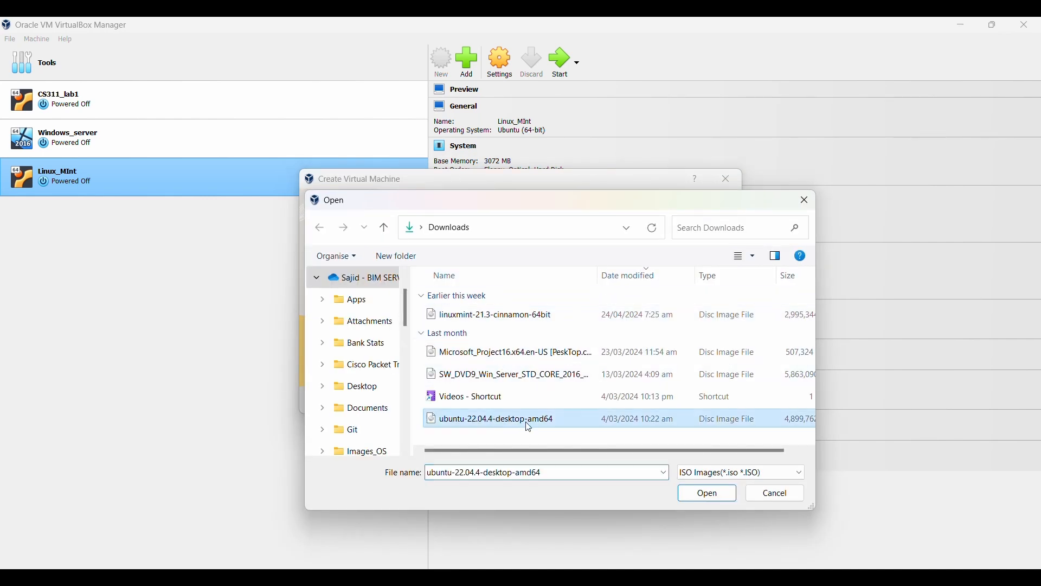
left_click(707, 494)
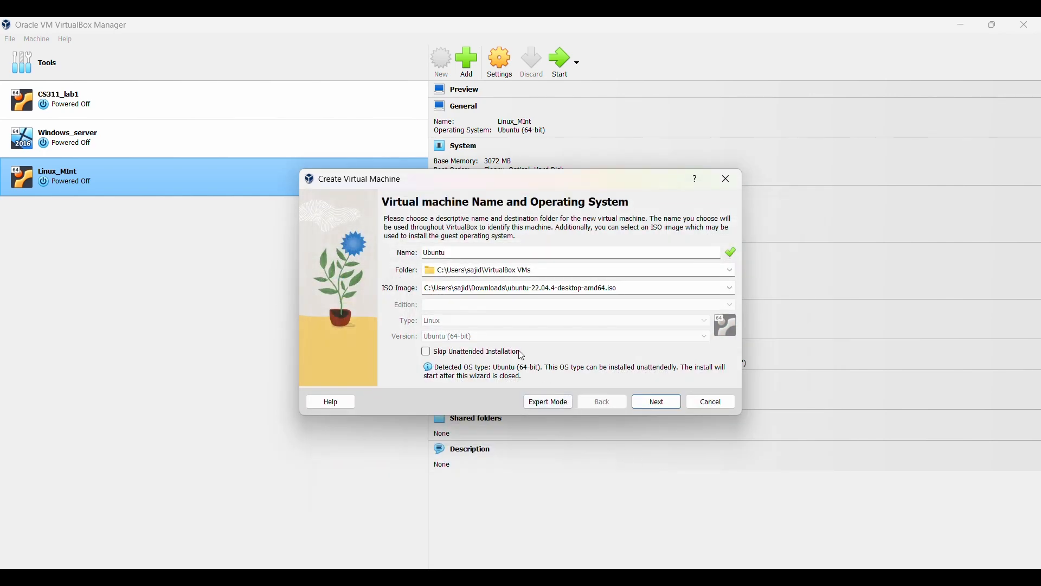
left_click(437, 349)
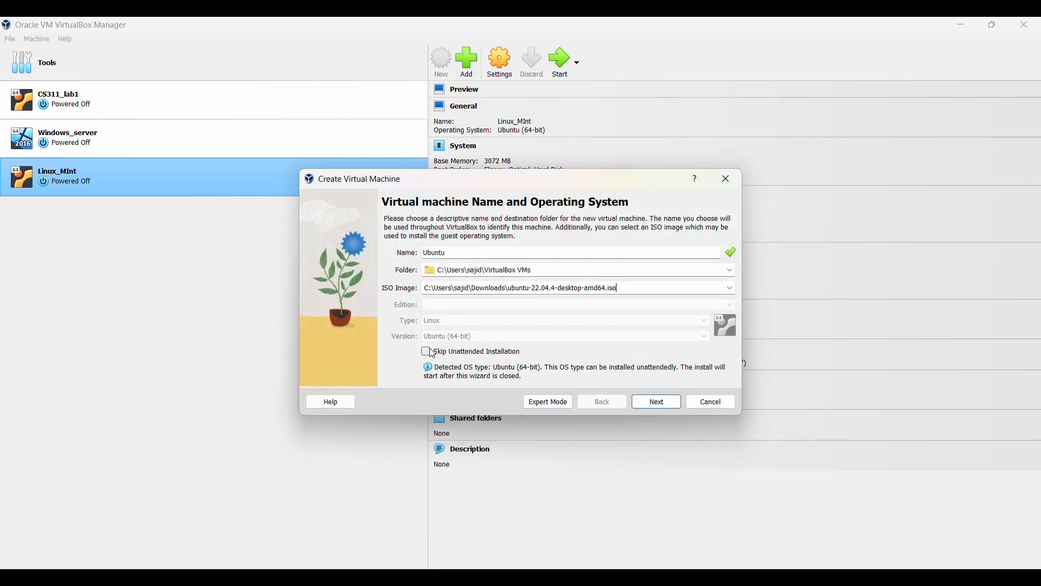
- Keep 2048 MB memory and one CPU, set the disk to 50 GB, and finish creating the VM
left_click(645, 407)
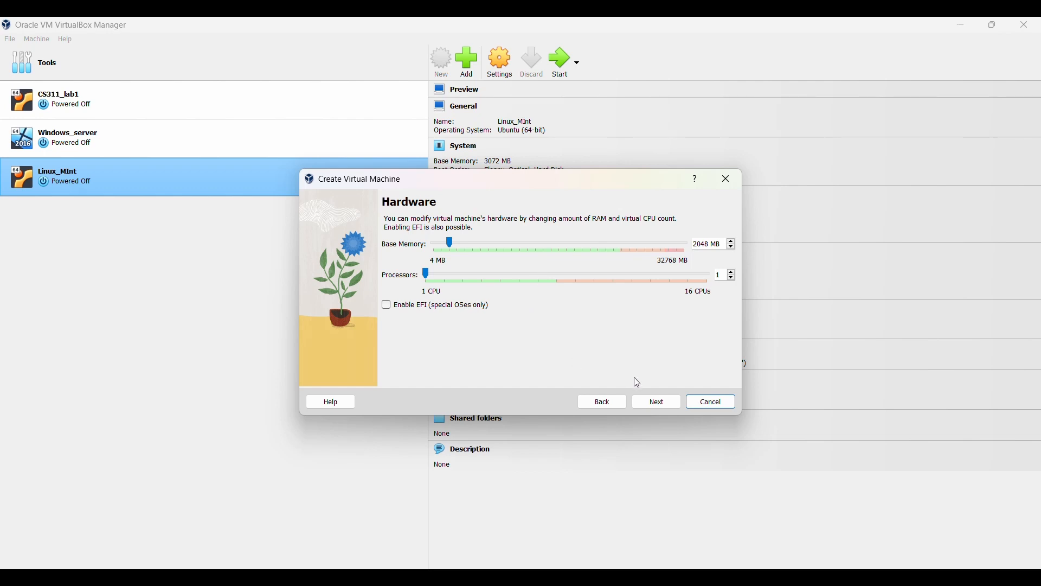
left_click(651, 404)
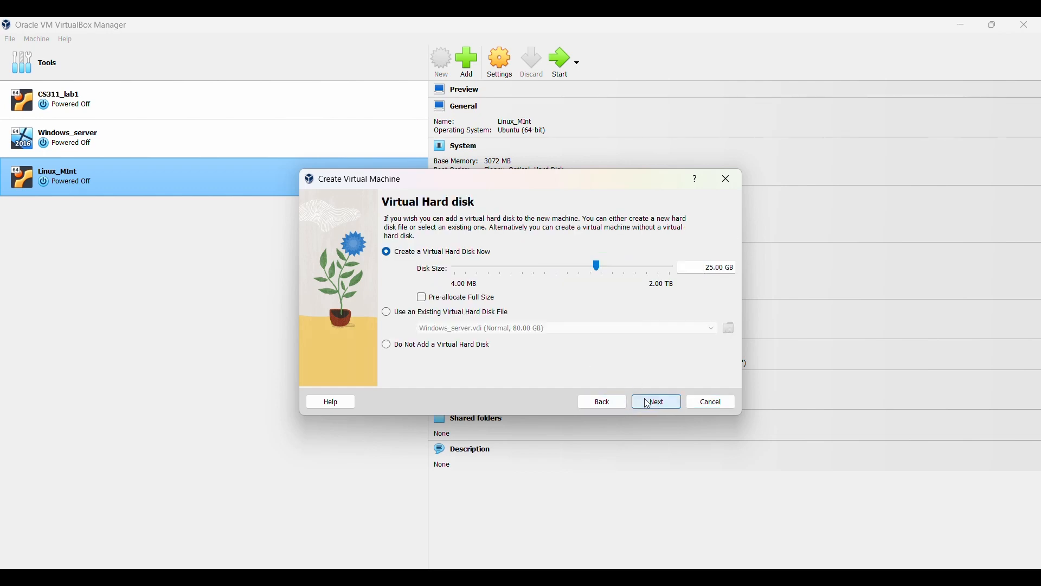
left_click(698, 268)
key("Delete")
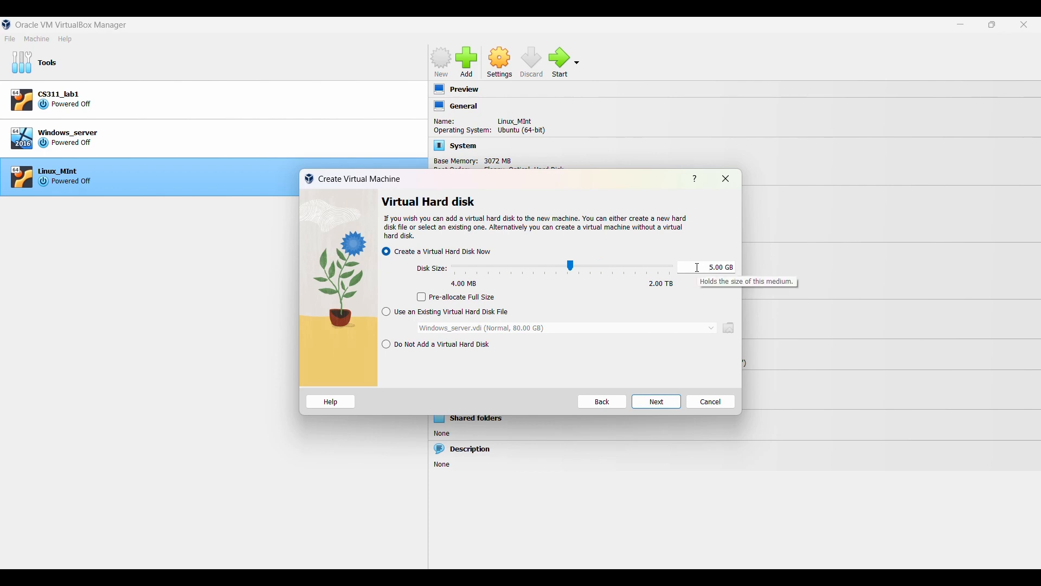
key("Delete")
type("9")
key("Delete")
type("50")
left_click(670, 404)
scroll(602, 377, "down", 1)
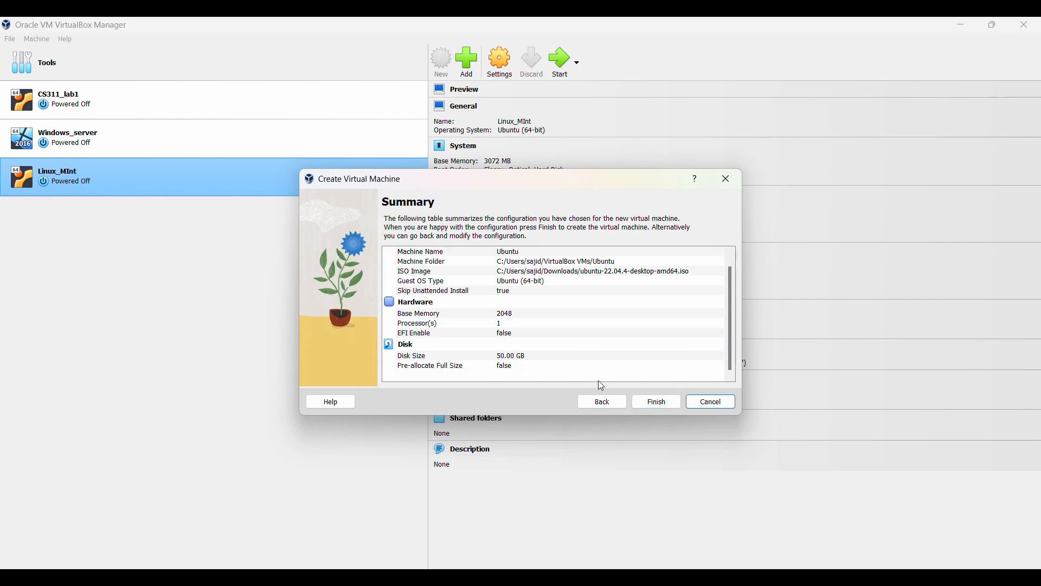
left_click(669, 407)
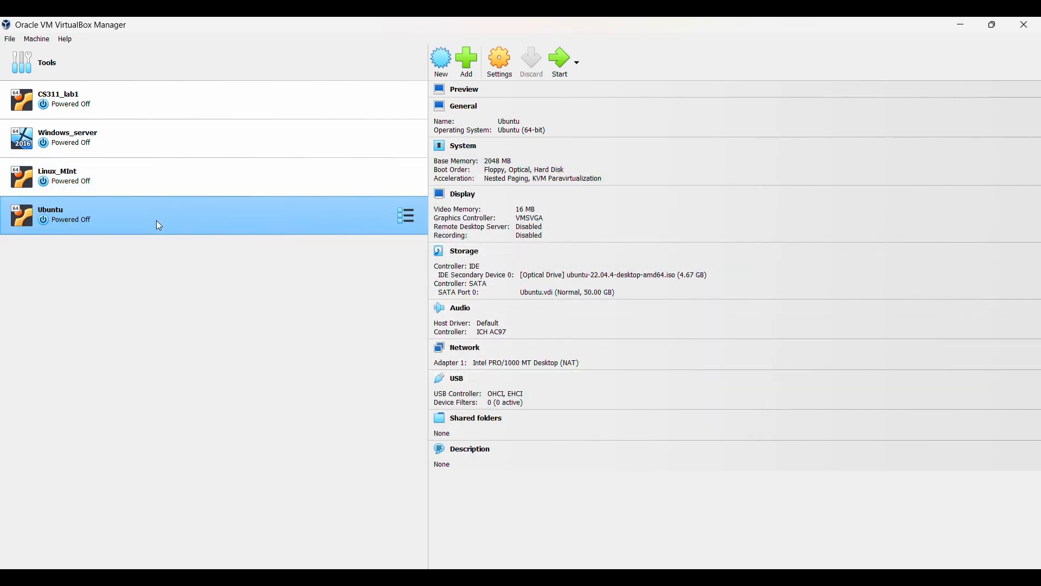
- Attach the Ubuntu VM's network adapter to Host-only Adapter, checking the assignment brief's requirement
right_click(242, 211)
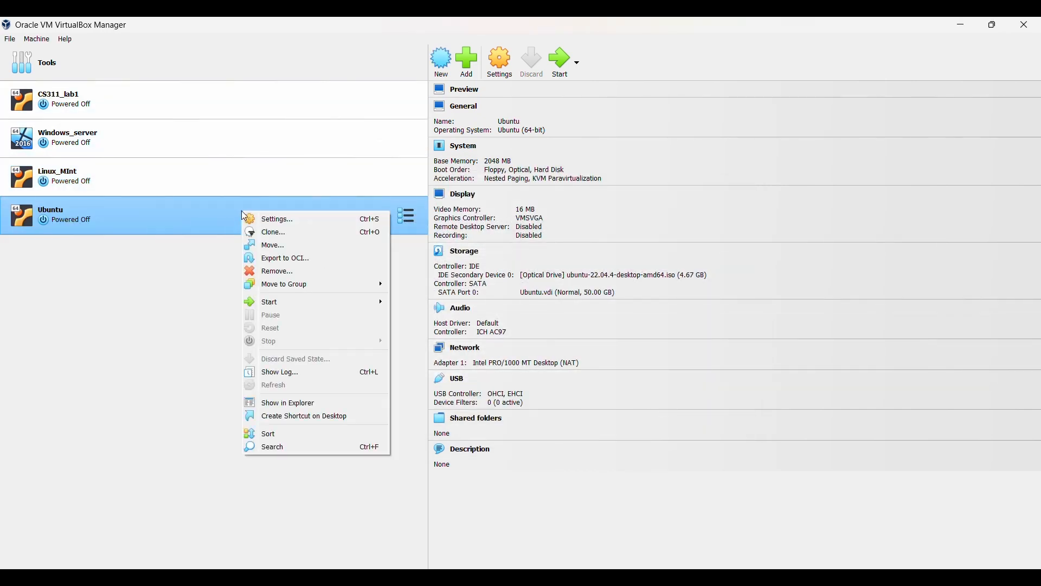
left_click(285, 221)
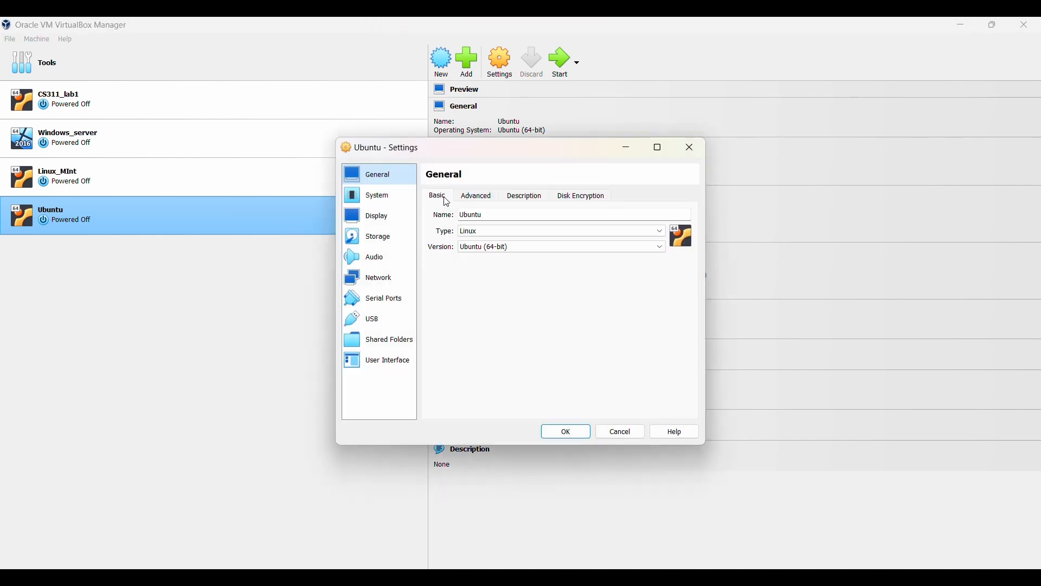
left_click(386, 276)
left_click(531, 227)
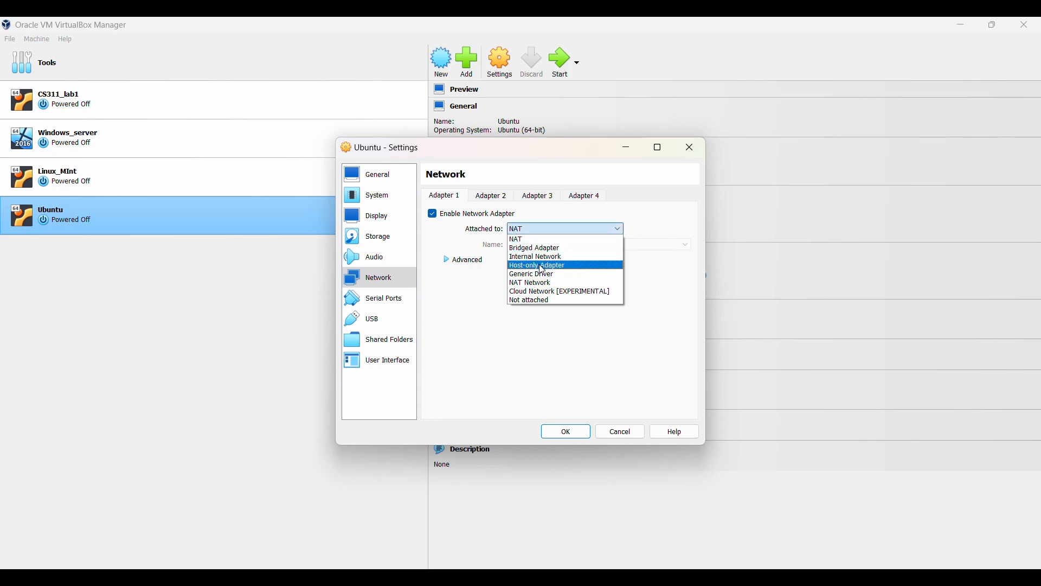
left_click(542, 266)
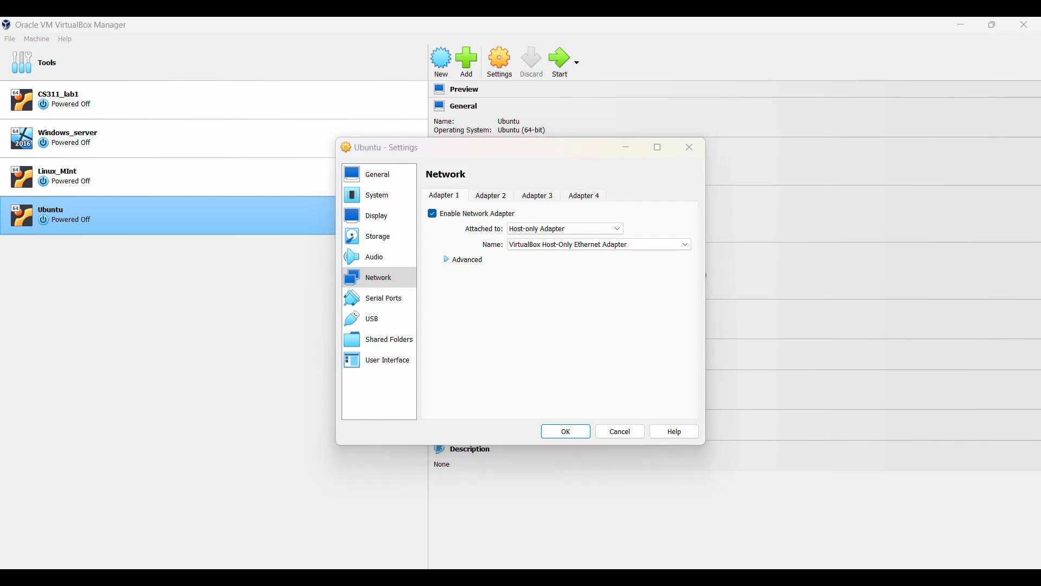
key("alt+Tab")
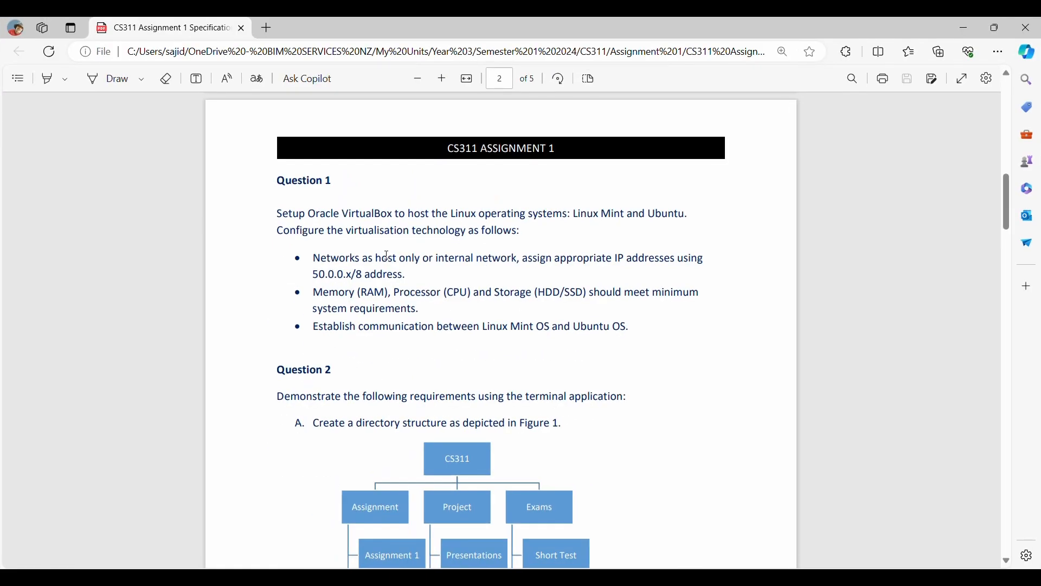
left_click_drag(378, 255, 419, 257)
left_click(419, 257)
key("alt+Tab")
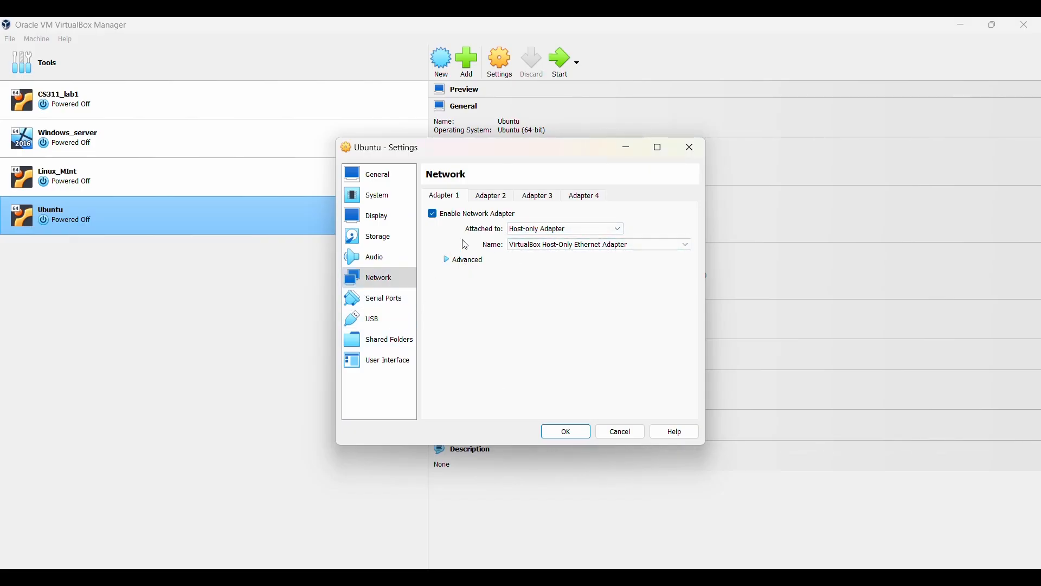
- Review the Ubuntu VM's other settings pages, put the settings away, and start the VM
left_click(410, 304)
left_click(404, 280)
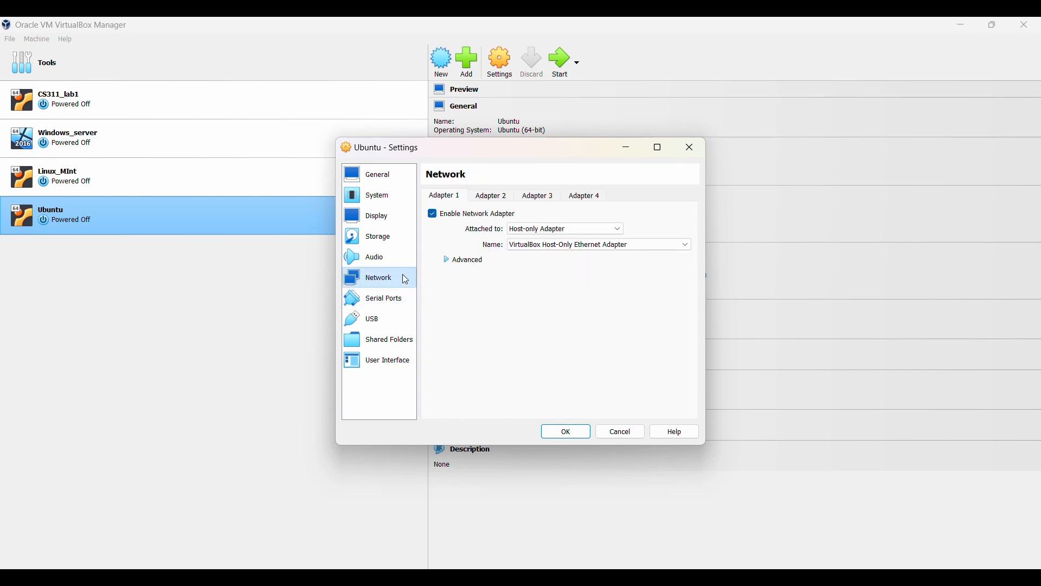
left_click(394, 256)
left_click(391, 241)
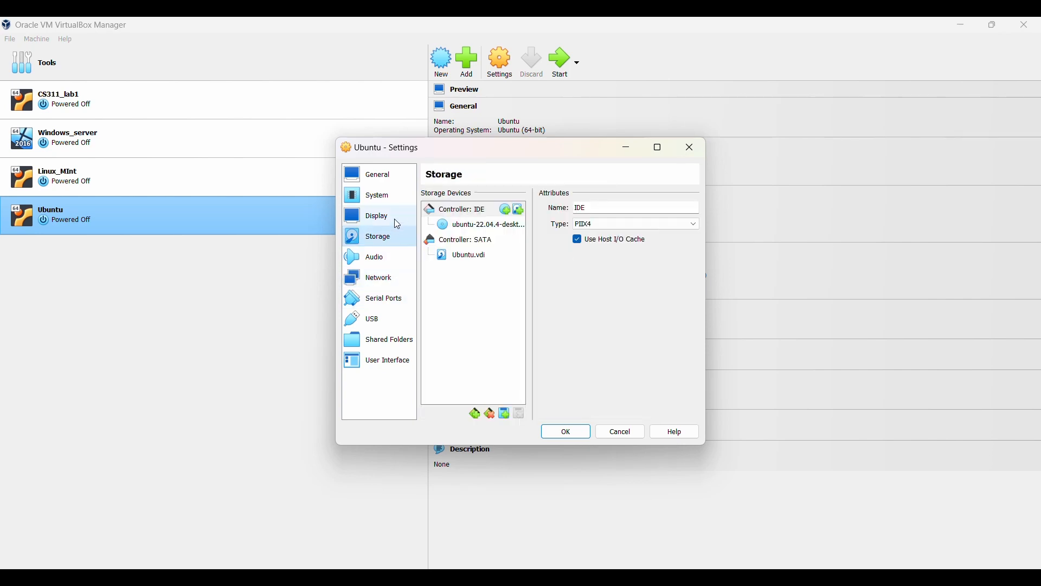
left_click(395, 219)
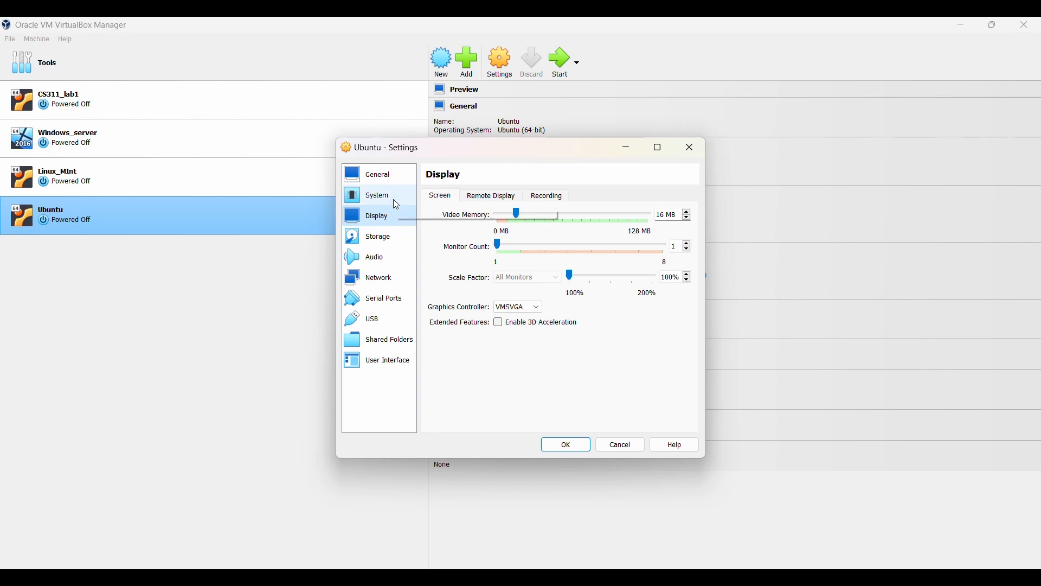
left_click(396, 205)
left_click(395, 172)
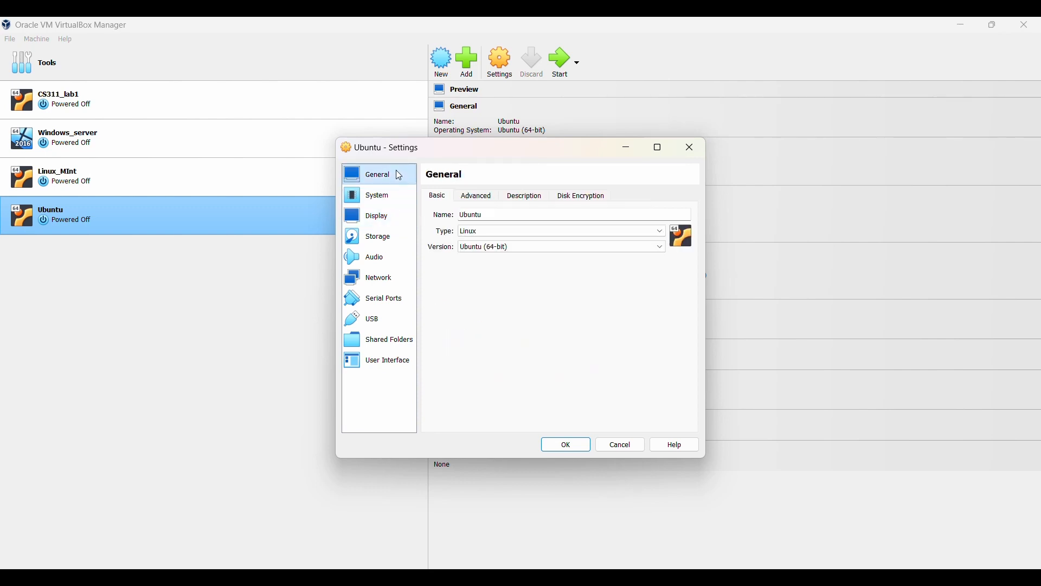
left_click(624, 148)
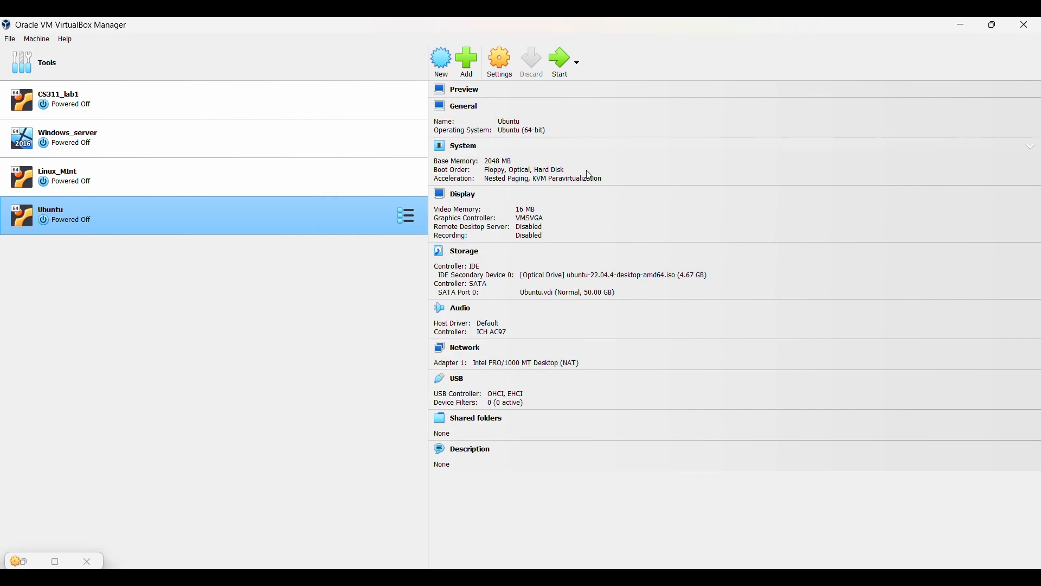
double_click(352, 223)
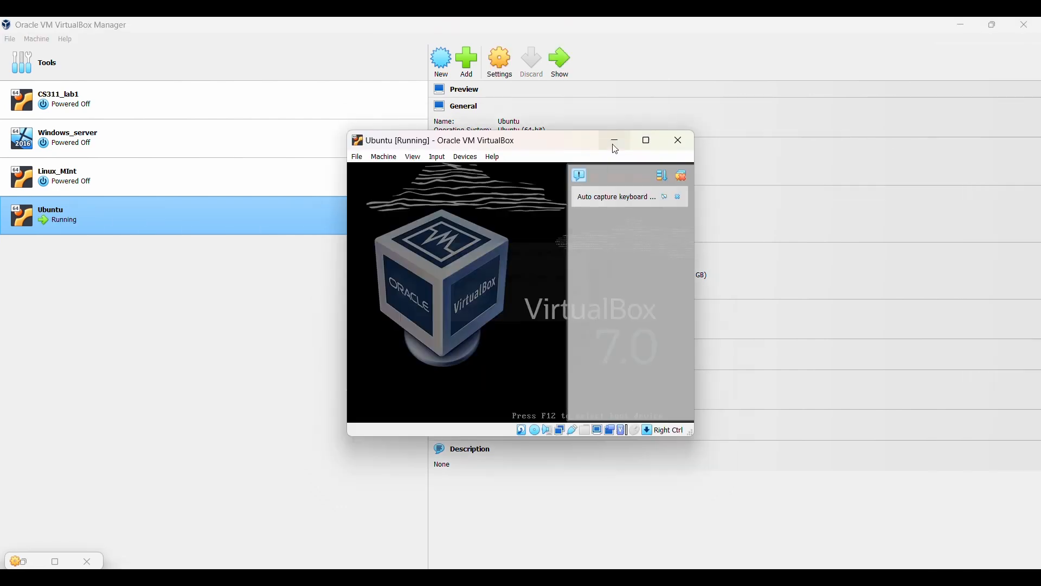
- Verify Linux_MInt's Adapter 1 is on the VirtualBox Host-Only Ethernet Adapter, then close its settings
left_click(615, 144)
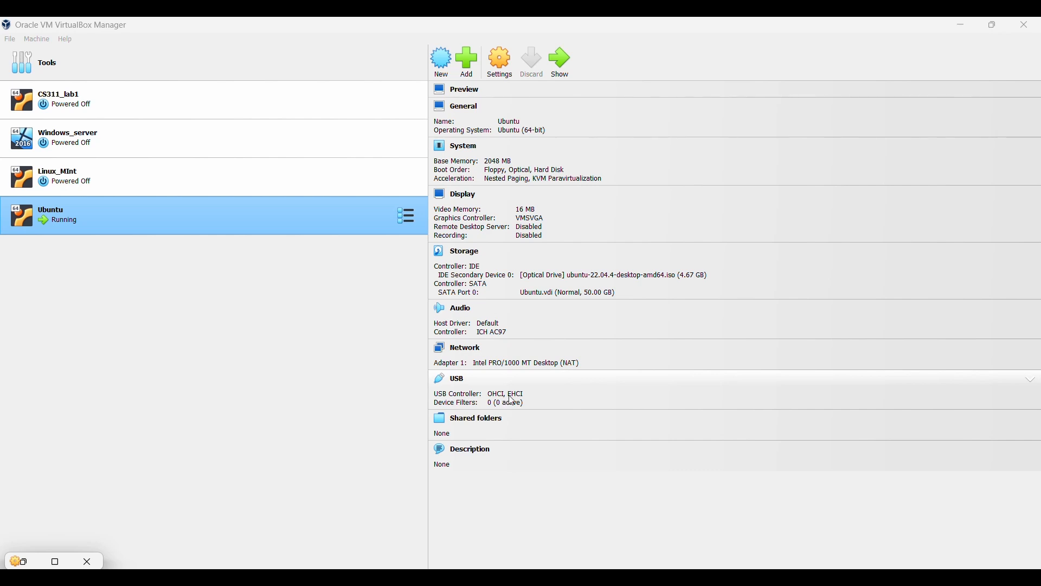
left_click(257, 186)
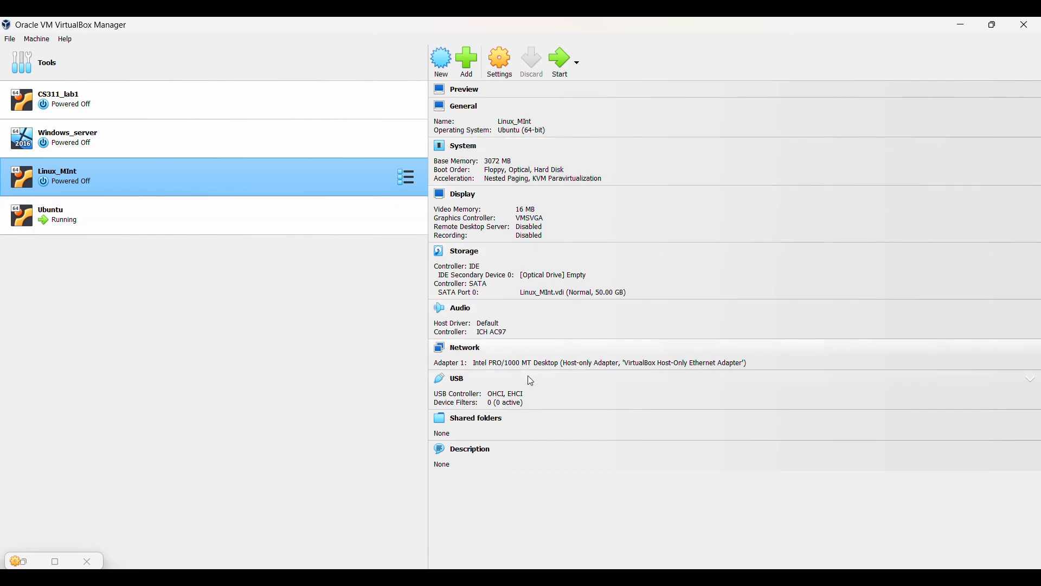
right_click(324, 177)
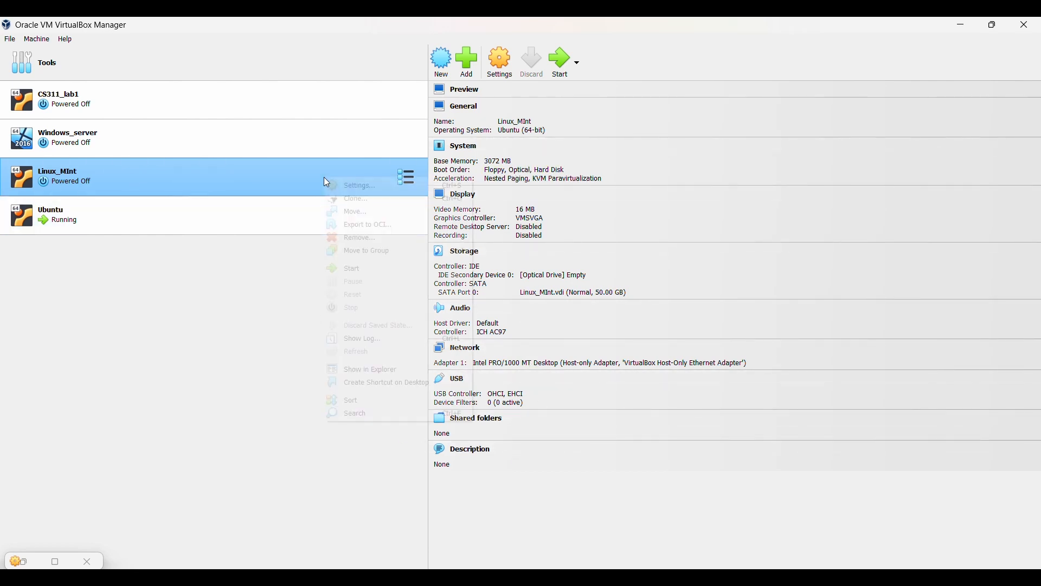
left_click(374, 188)
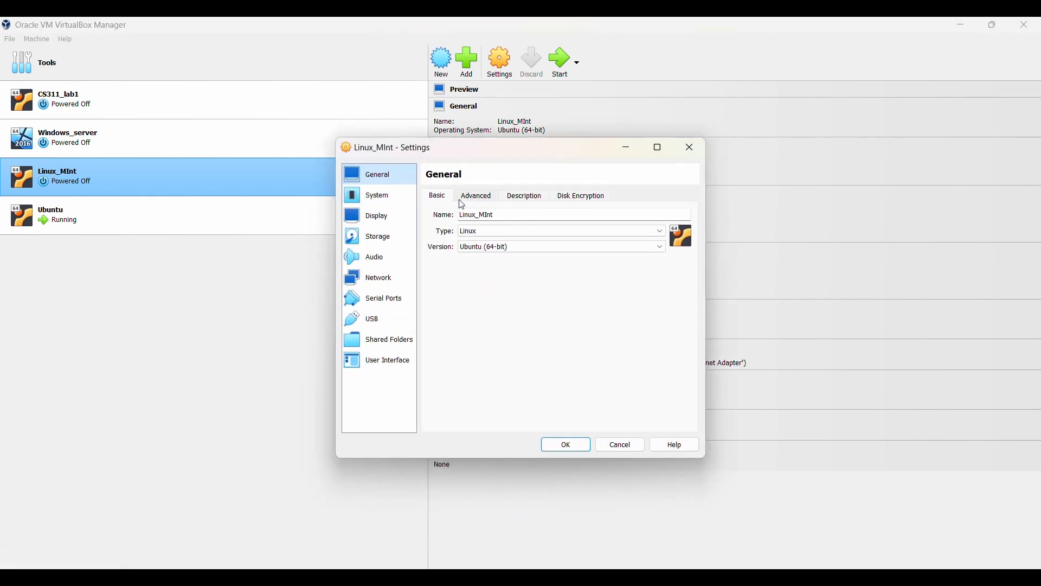
left_click(390, 278)
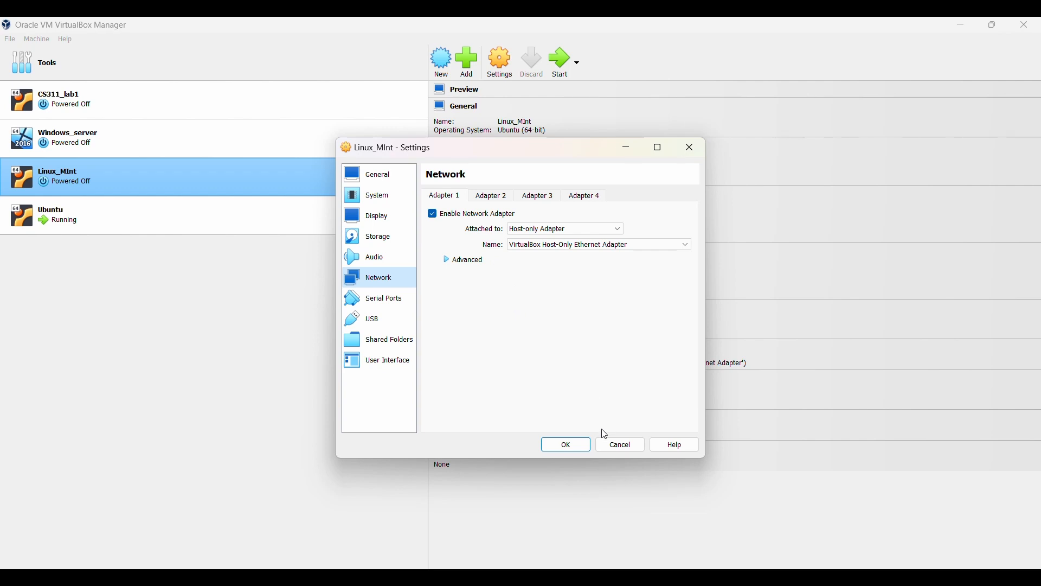
left_click(590, 449)
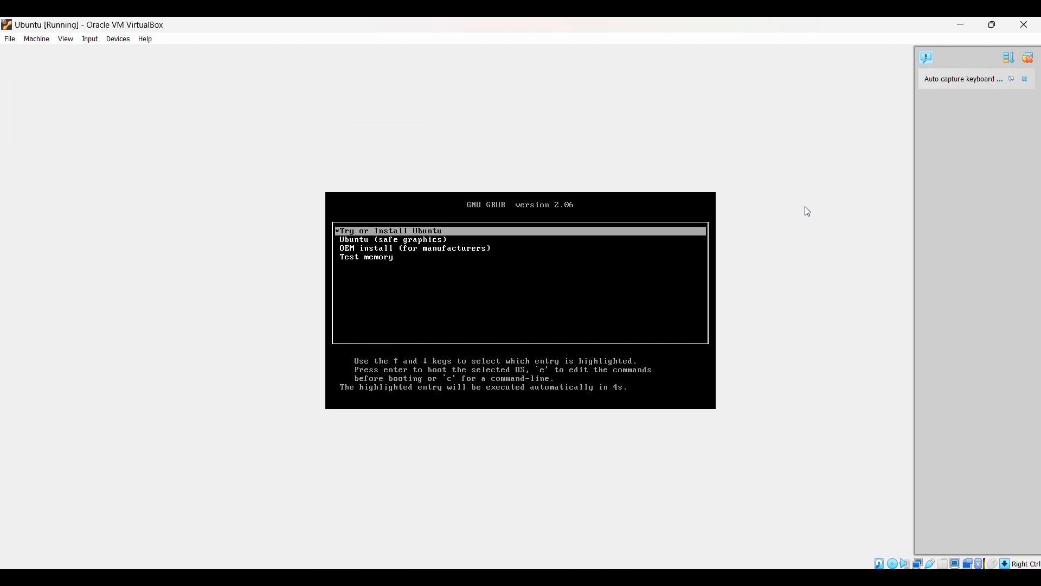
- Select Try or Install Ubuntu in the GRUB boot menu and boot it
key("Down")
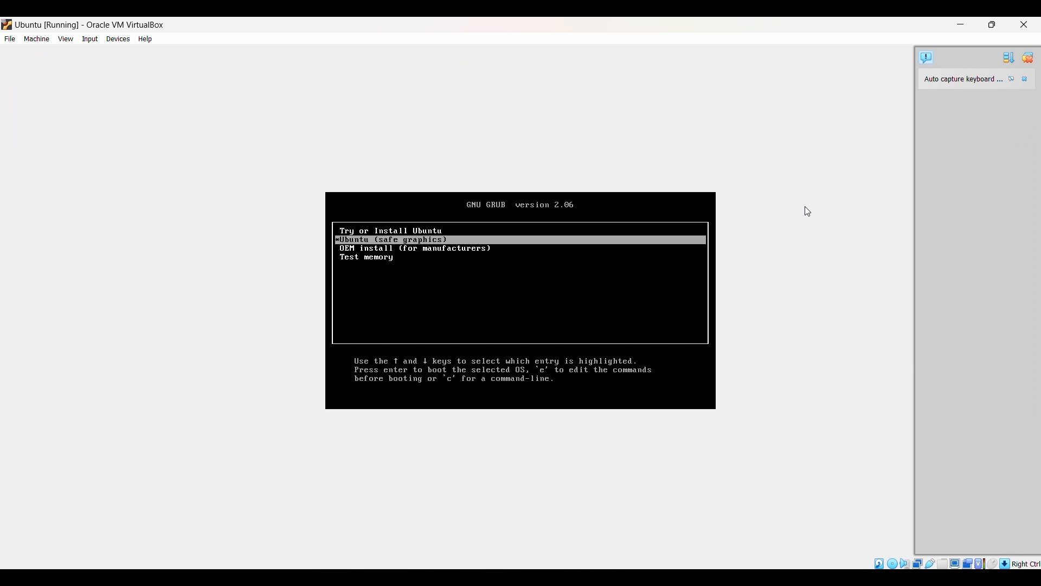
key("Up")
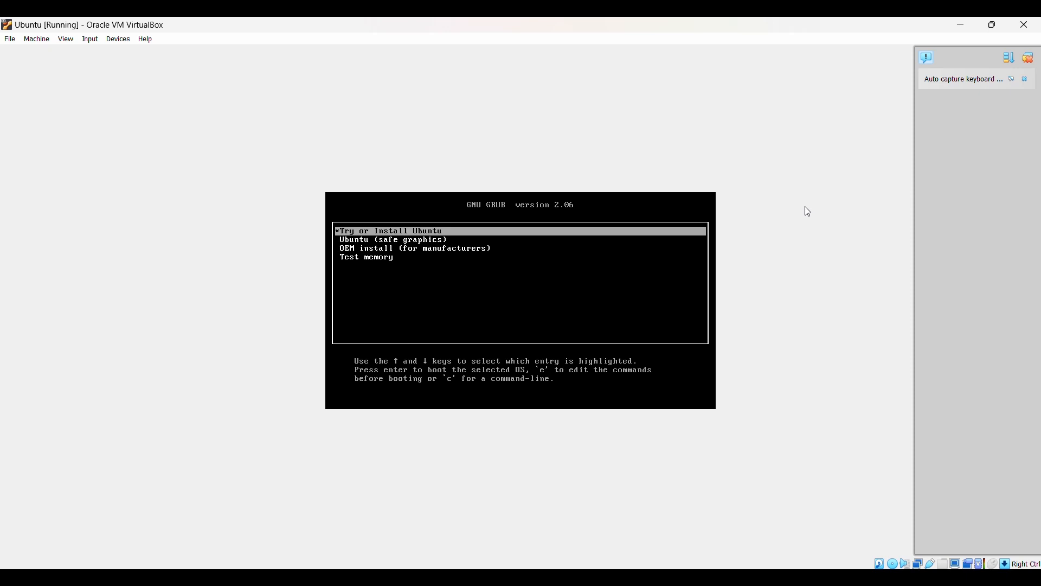
key("Return")
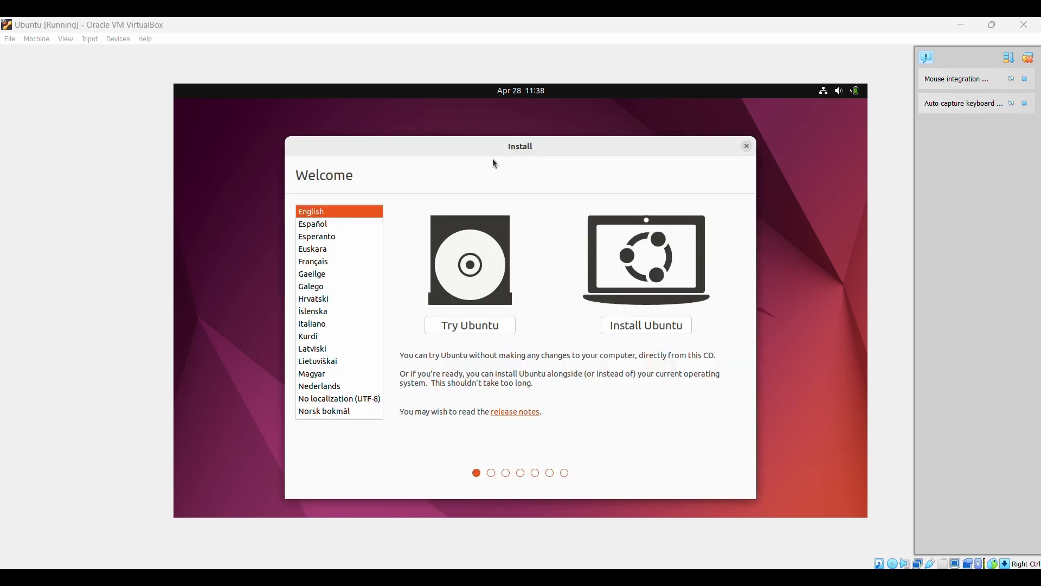
- Install Ubuntu with English (US) keyboard, minimal installation, erase-disk partitioning and Fiji time zone
left_click(645, 327)
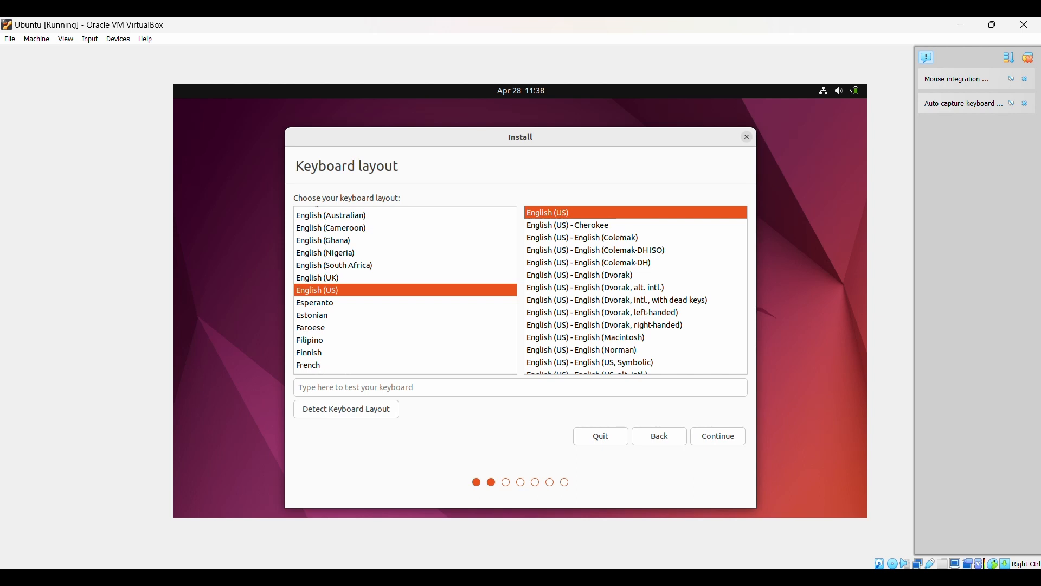
left_click(727, 442)
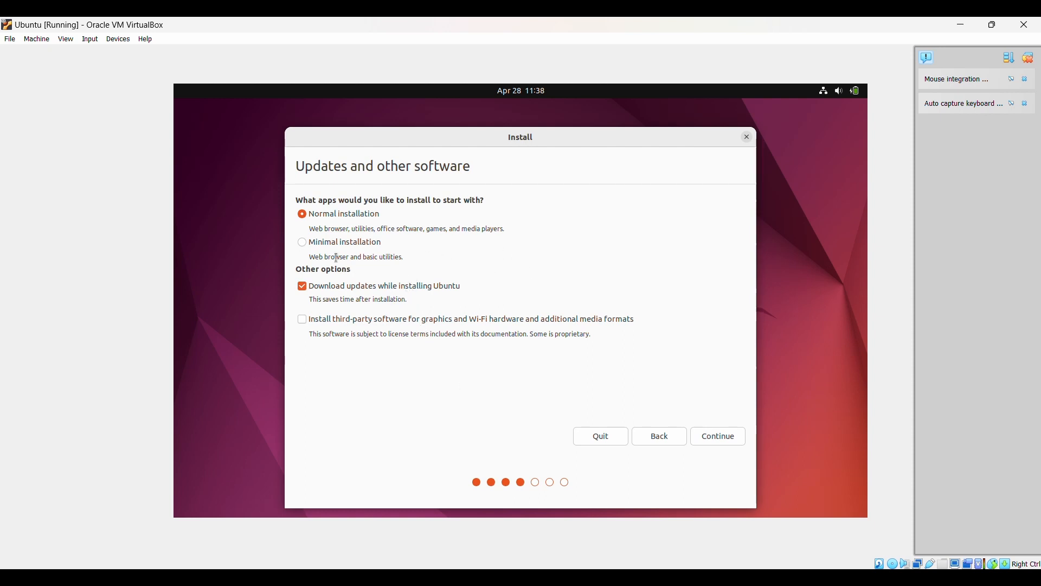
left_click(307, 247)
left_click(711, 436)
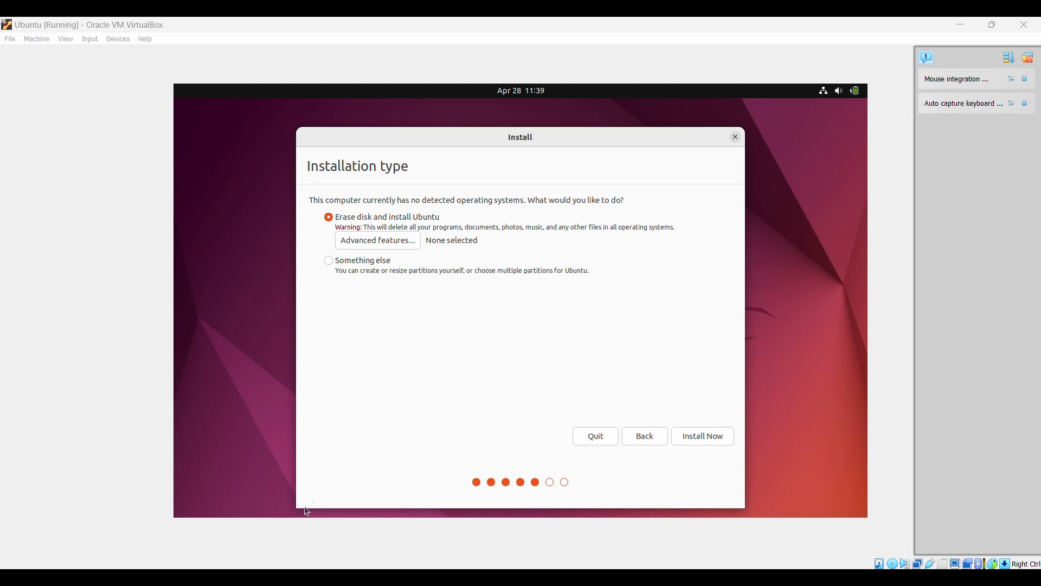
left_click(704, 441)
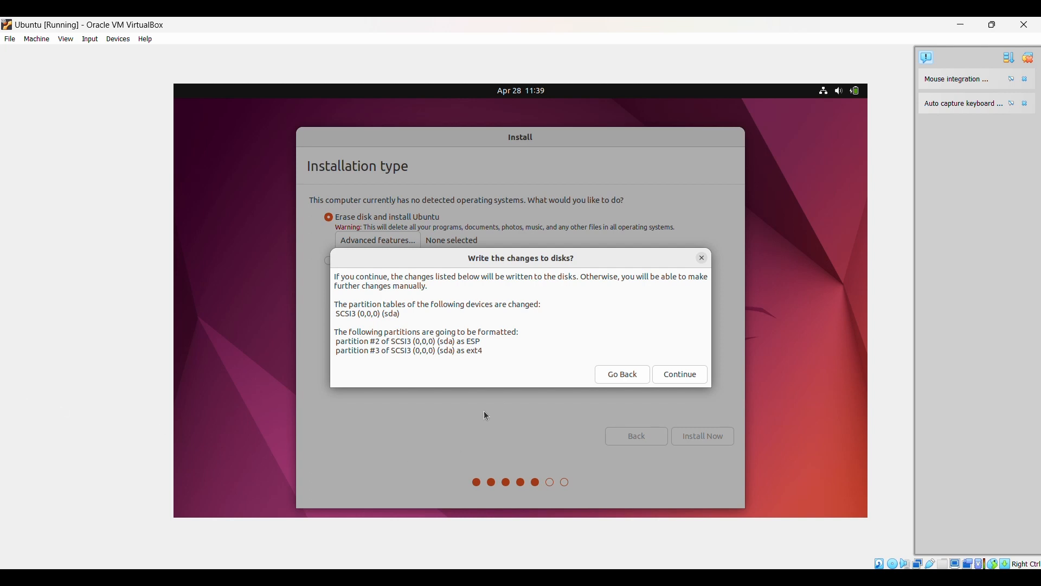
left_click(666, 380)
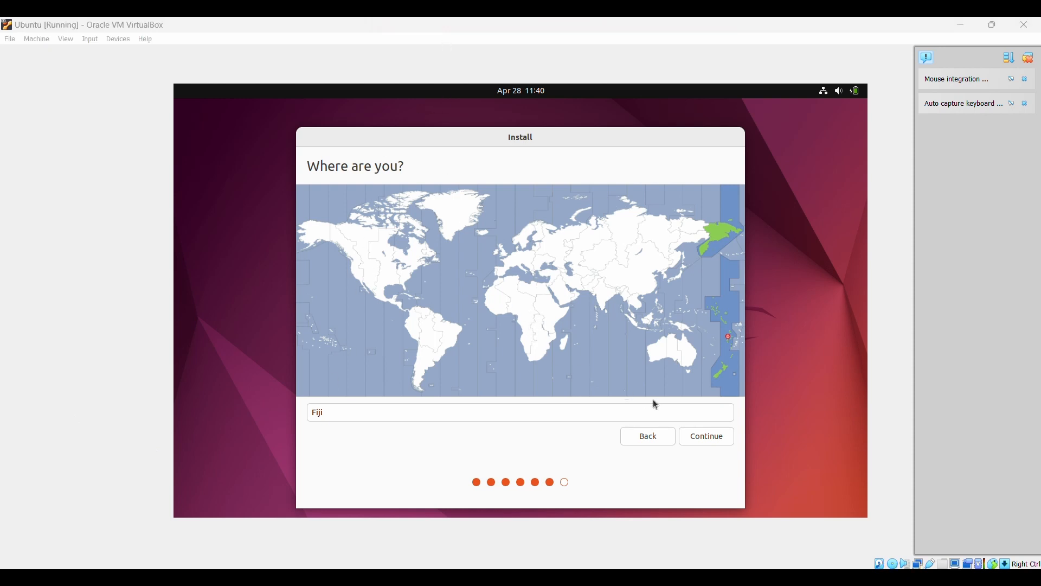
left_click(686, 435)
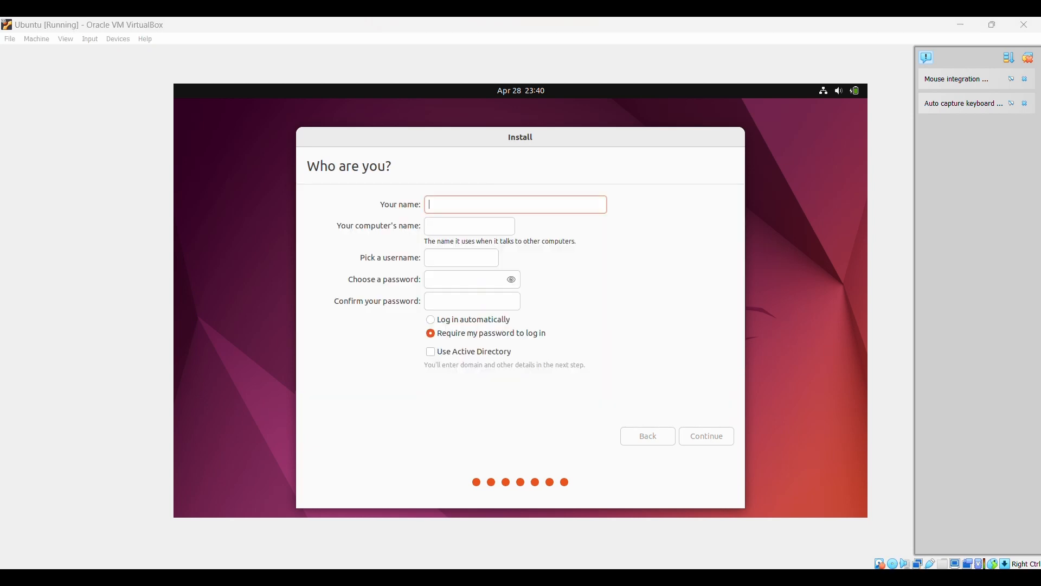
- Enter the user's name and append -Ubuntu to the computer name
left_click(442, 208)
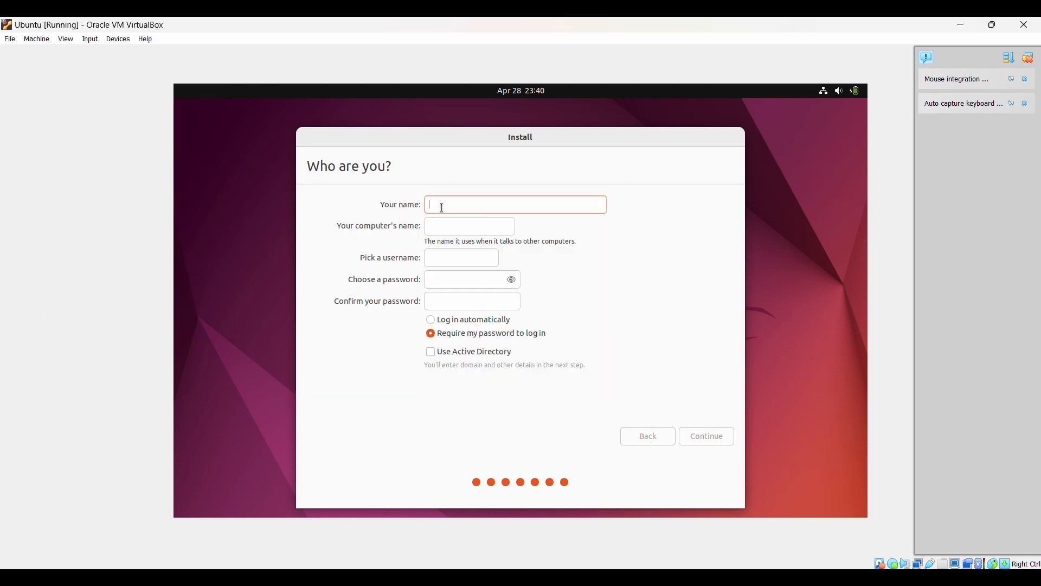
type("S11208874")
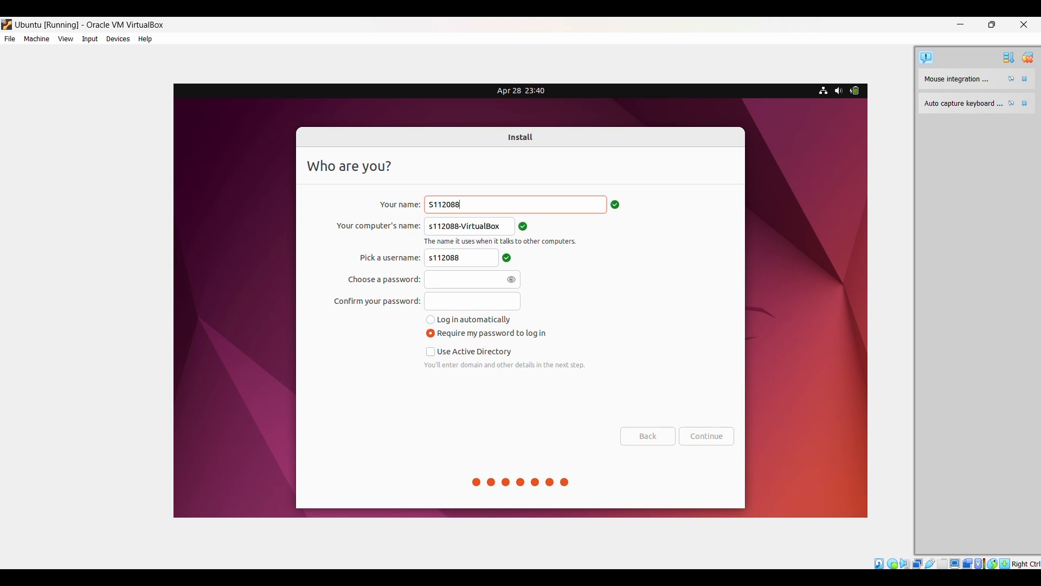
left_click(473, 230)
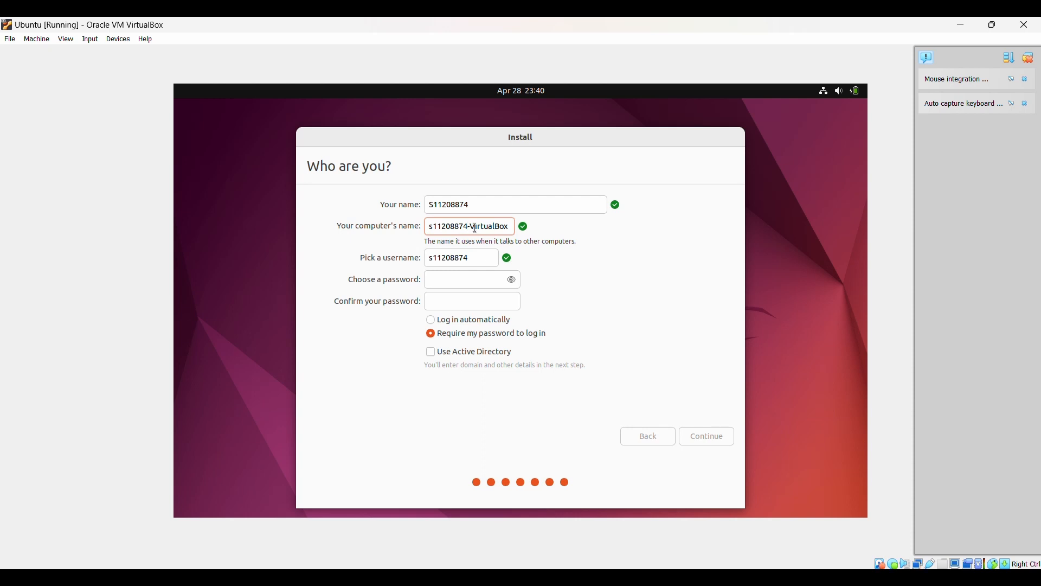
type("-Ubuntu-")
- Type the account password, revealing it to check what was entered
left_click(462, 279)
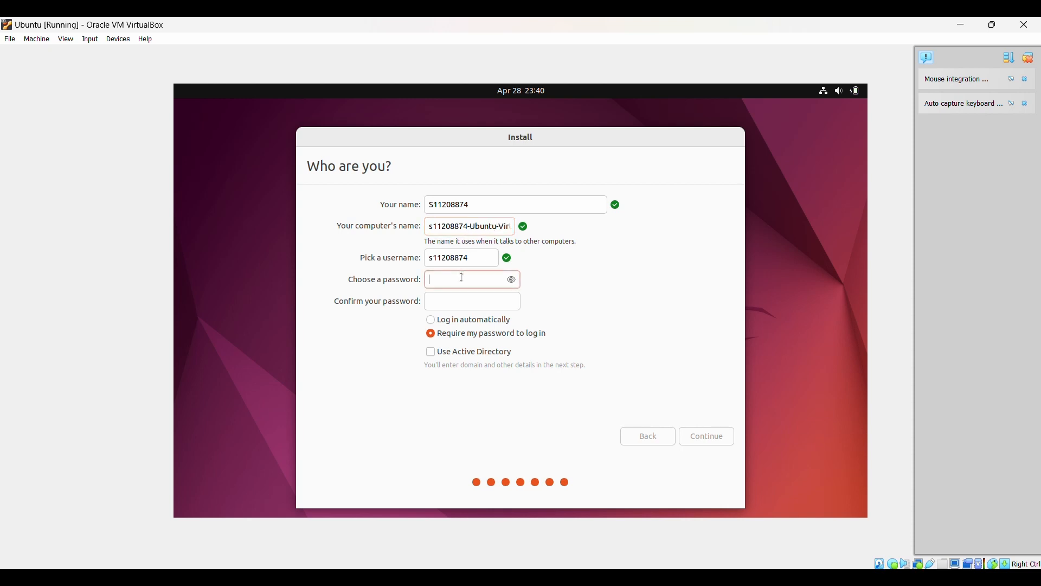
left_click(513, 279)
left_click(512, 278)
left_click(514, 280)
- Enter the matching confirmation password and continue the installation
left_click(478, 303)
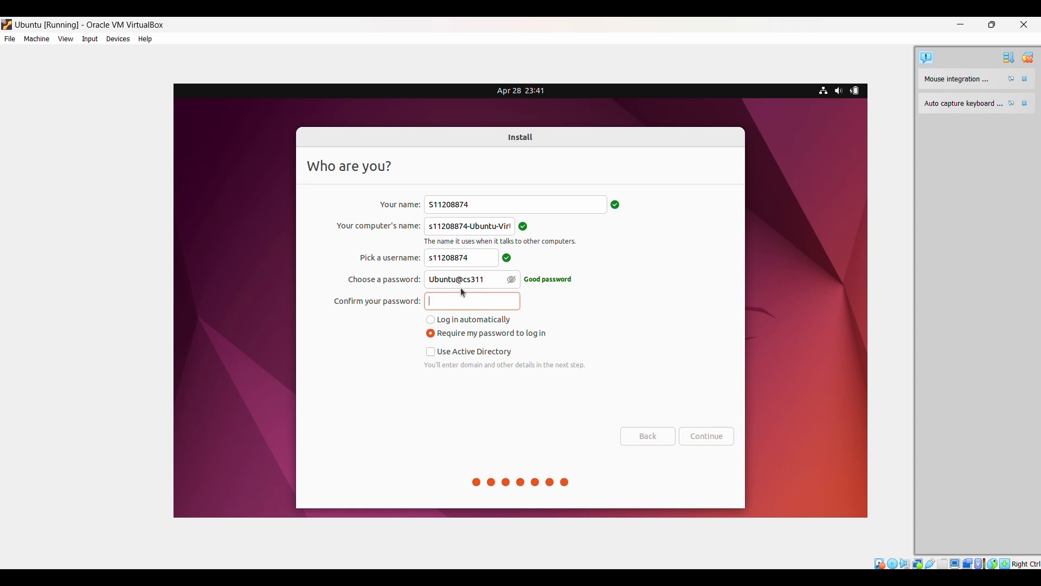
type("U")
left_click(511, 280)
key("BackSpace")
key("BackSpace")
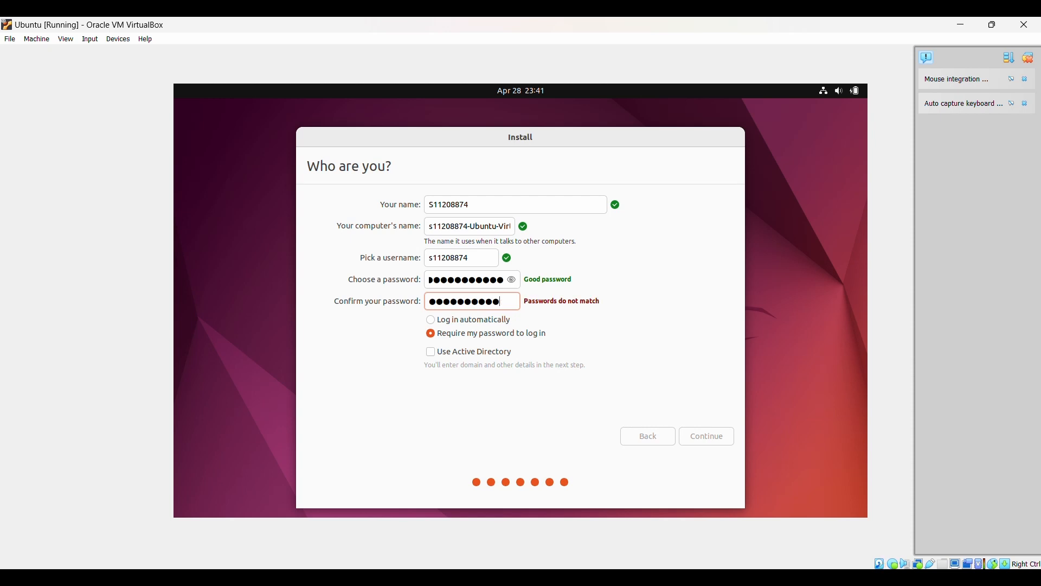
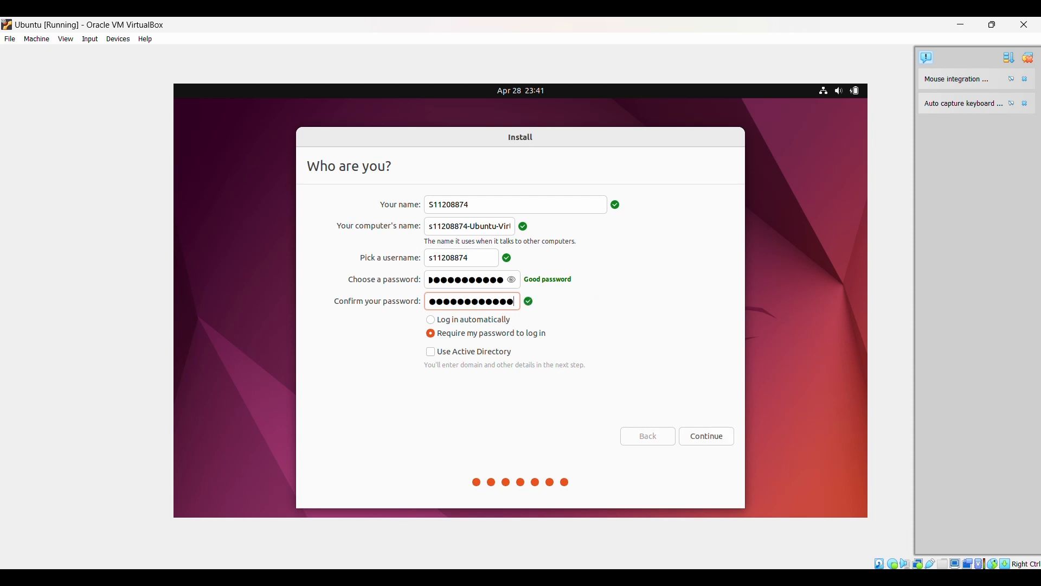
left_click(716, 437)
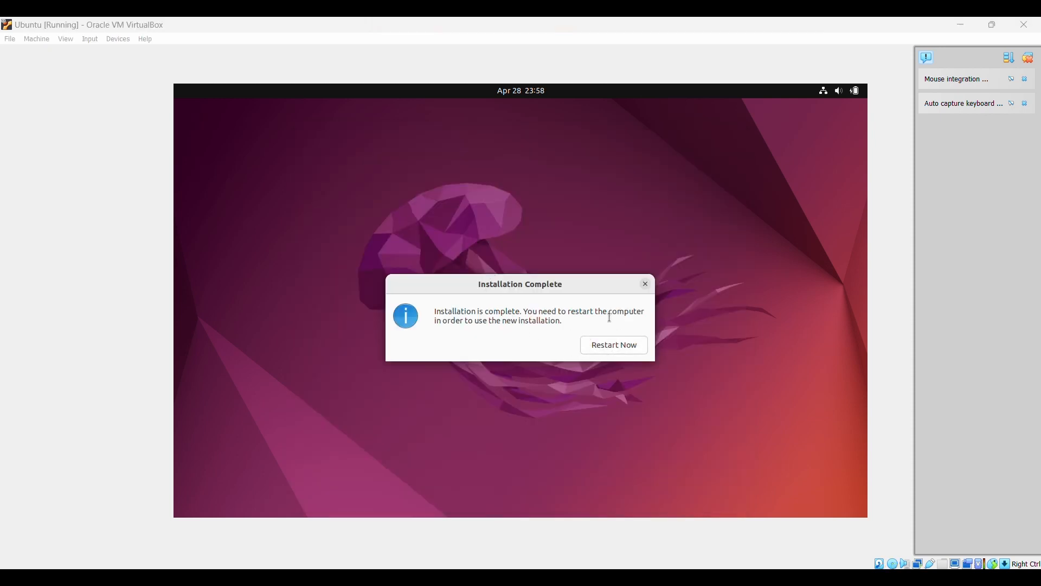
- Restart the freshly installed Ubuntu VM from the Installation Complete dialog
left_click(618, 348)
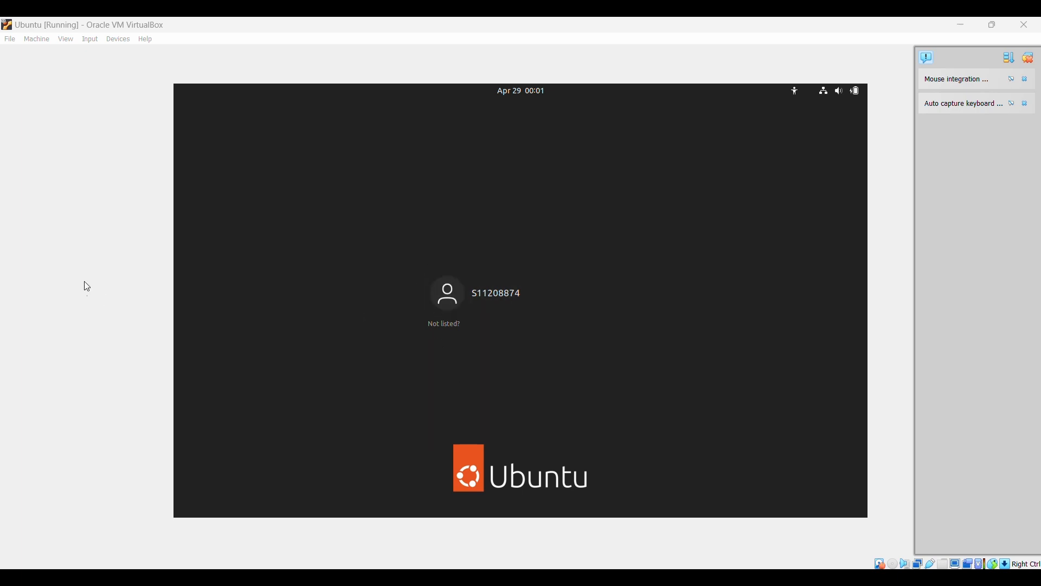
- Log in to Ubuntu by selecting the user account and entering the account password
left_click(523, 312)
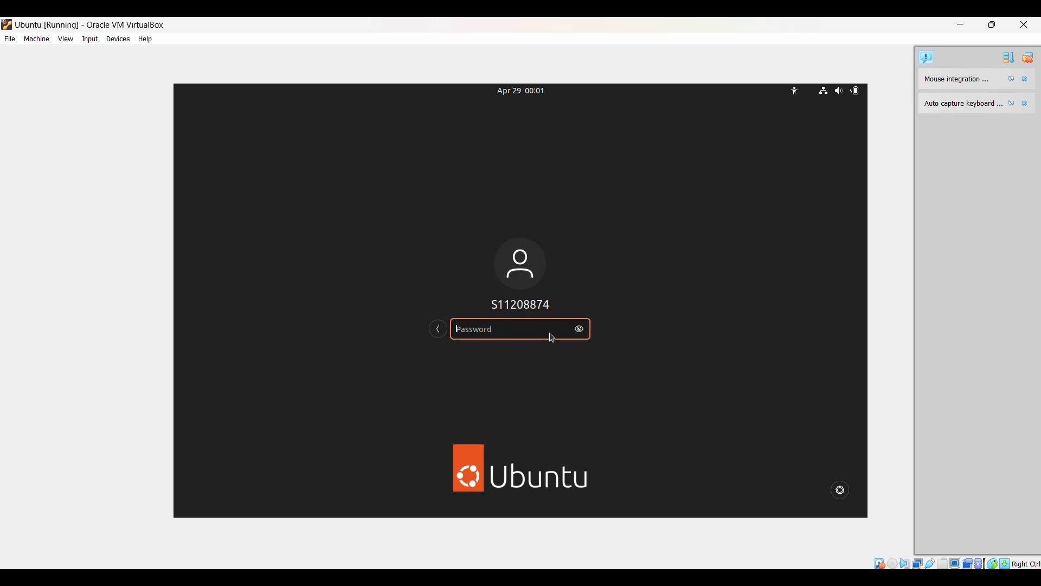
type("●●")
key("BackSpace")
type("●●●●●●●●●●●")
key("Return")
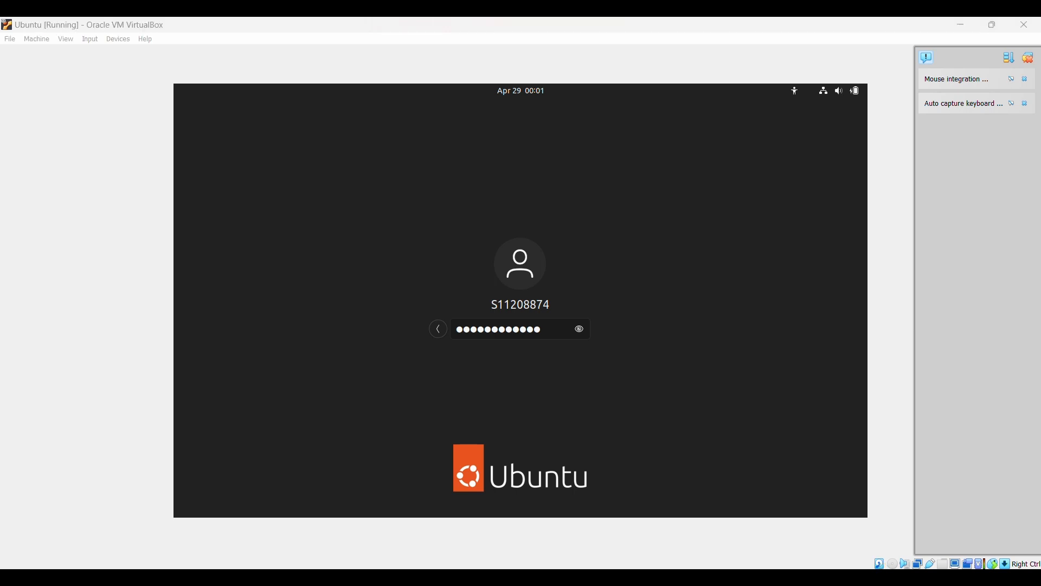
key("Return")
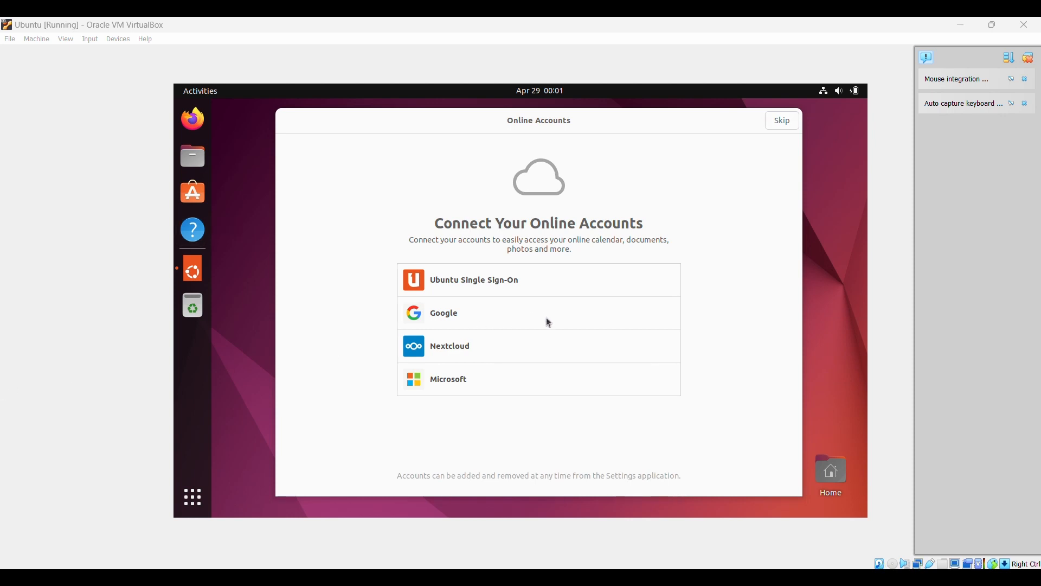
- Skip online accounts and step through the Welcome to Ubuntu pages to Done
left_click(783, 120)
left_click(784, 126)
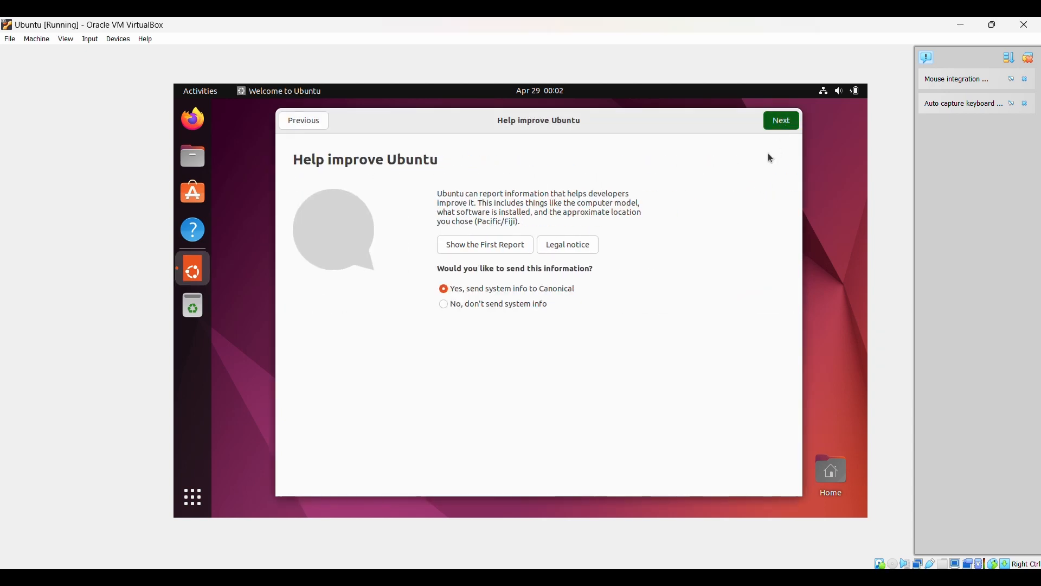
left_click(781, 123)
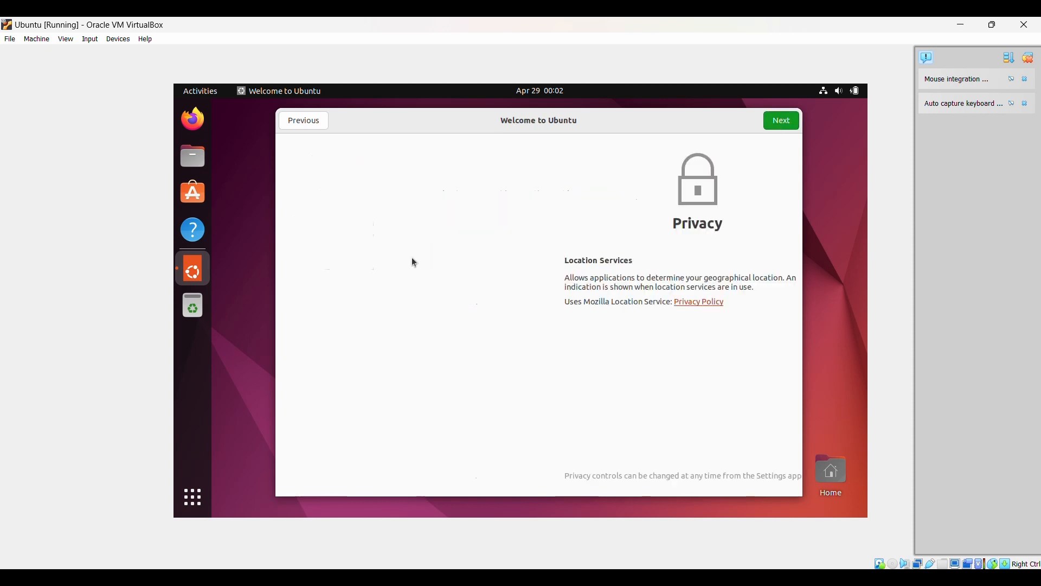
left_click(782, 122)
left_click(782, 122)
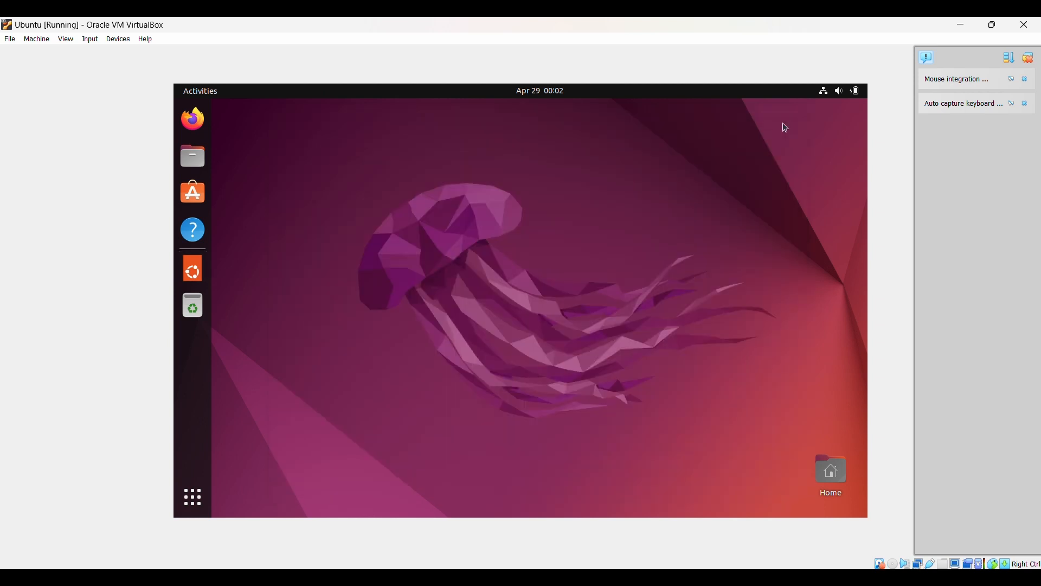
- Open Wired Settings from the Ubuntu system status menu
right_click(667, 274)
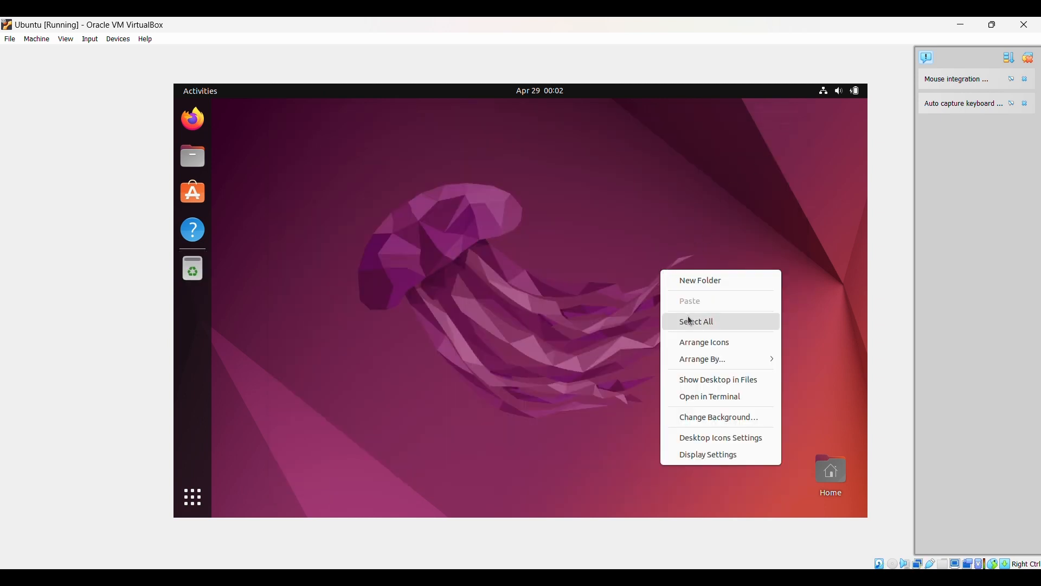
left_click(603, 321)
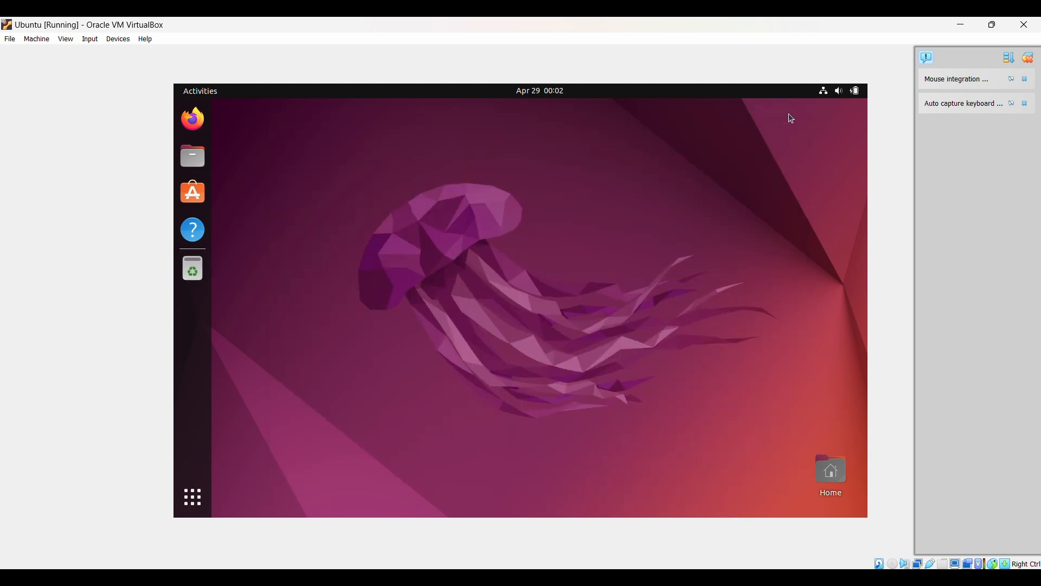
left_click(823, 94)
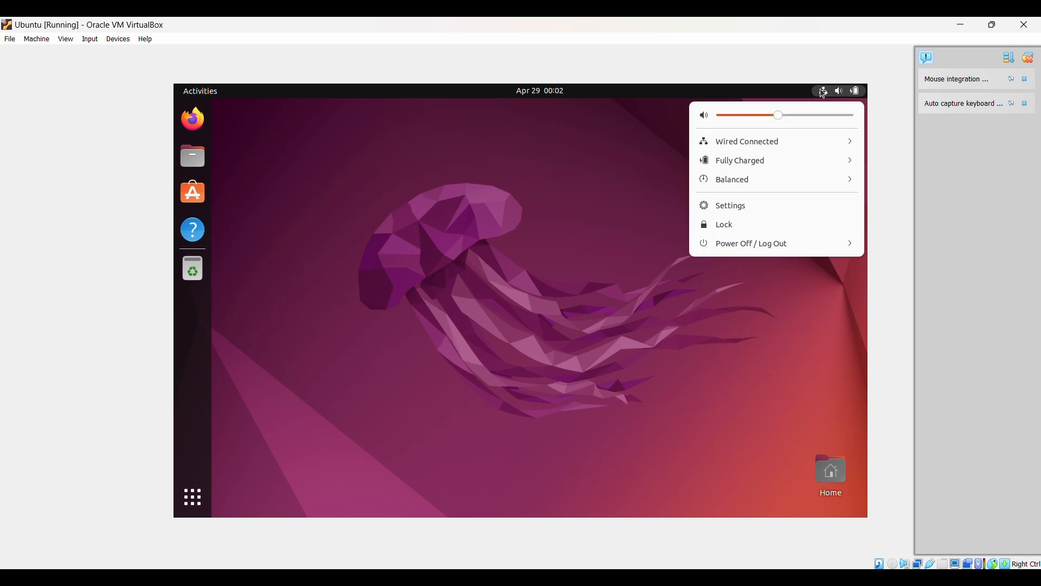
left_click(790, 141)
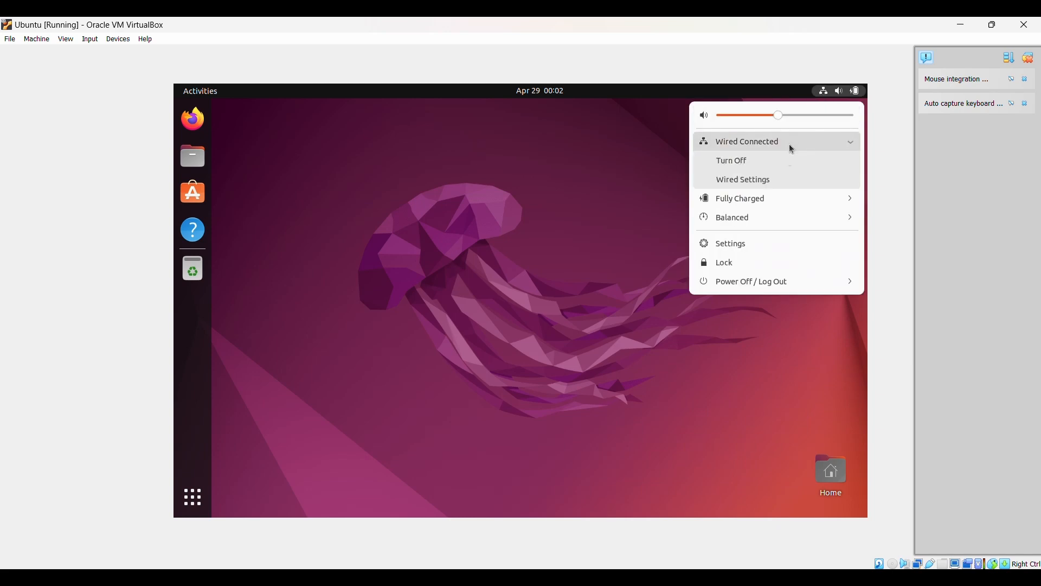
left_click(778, 181)
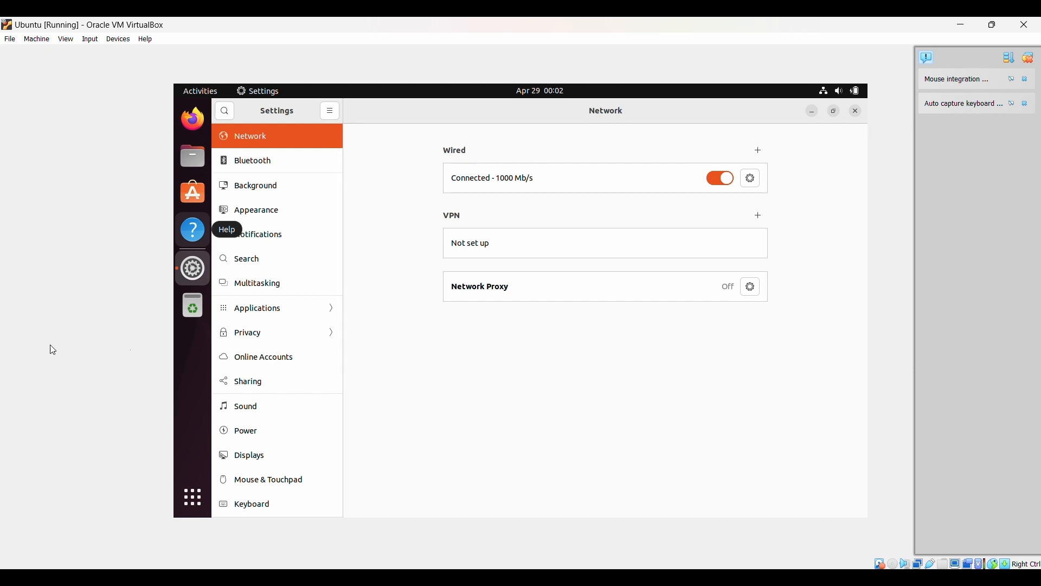
- Set the wired connection's IPv4 to Manual with address 50.0.0.11, apply, and minimize Settings
left_click(751, 179)
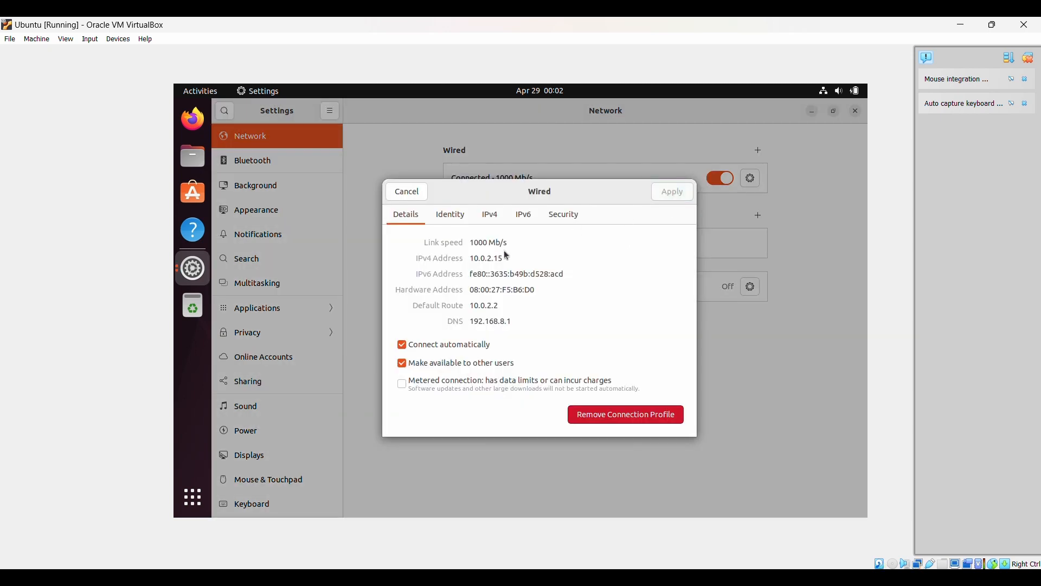
left_click(490, 219)
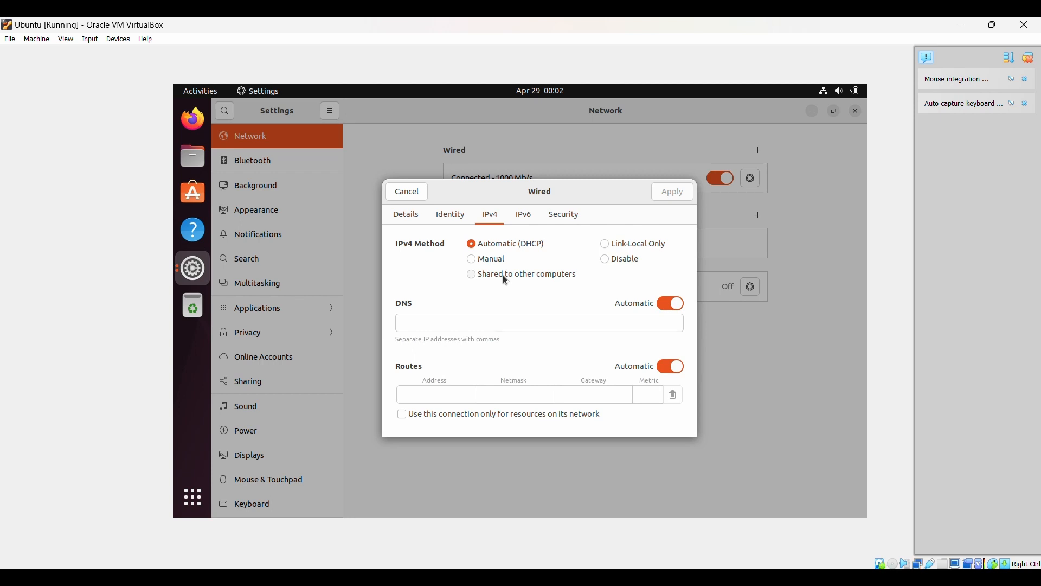
left_click(502, 265)
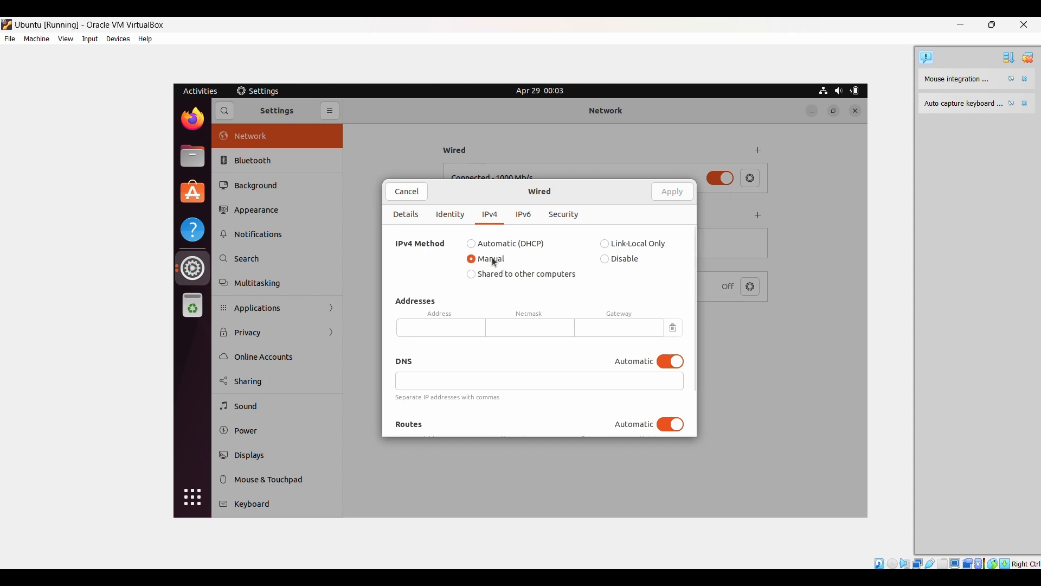
left_click(456, 332)
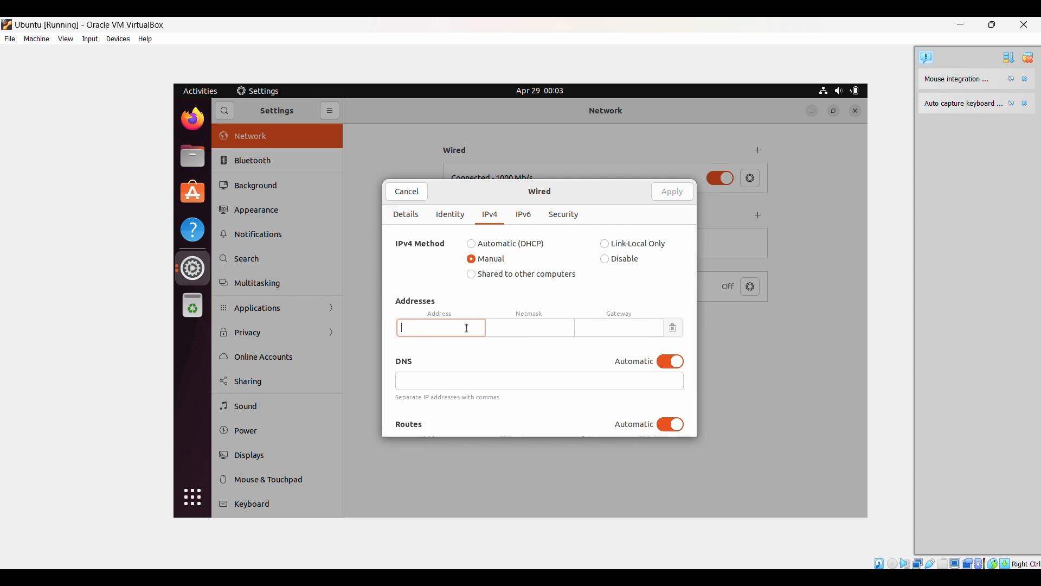
type("50.0.0.11")
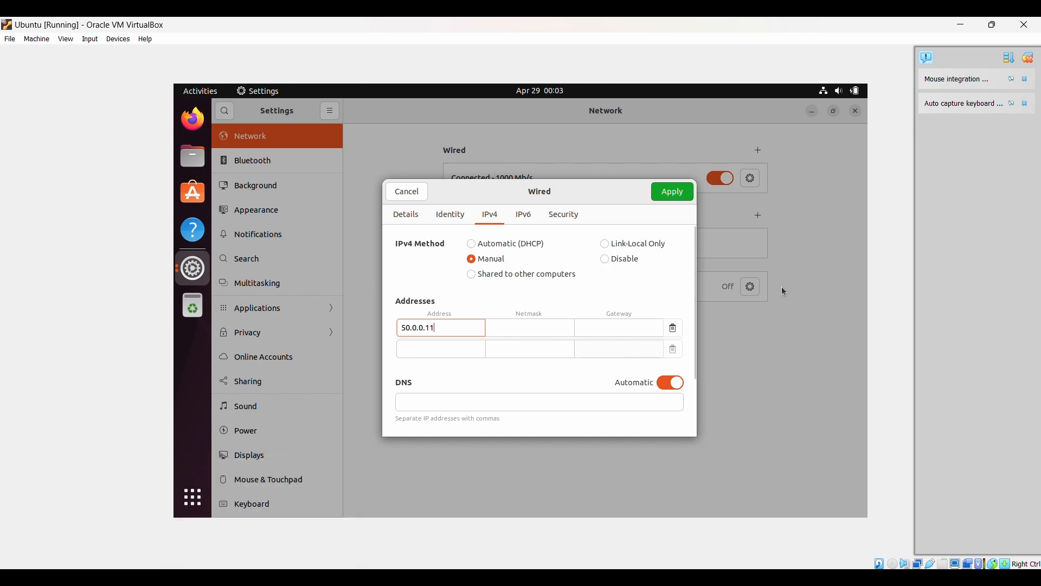
left_click(686, 196)
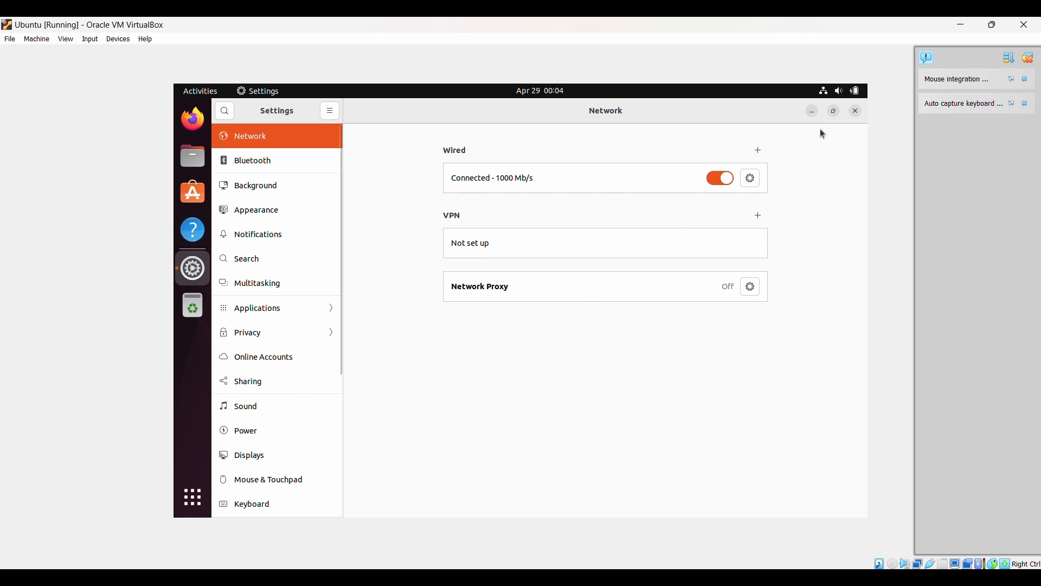
left_click(812, 111)
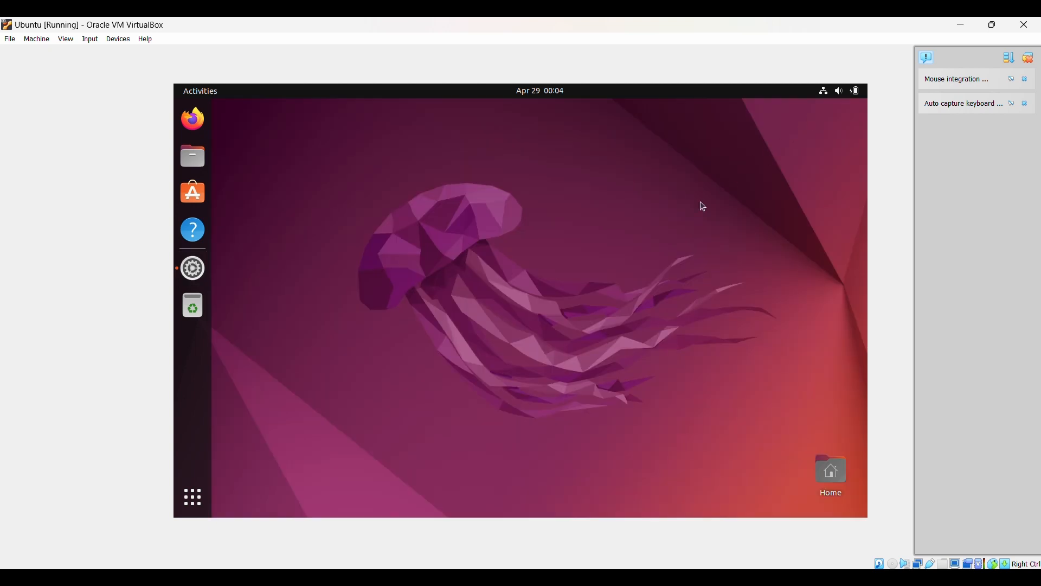
- In a new Terminal, run sudo nmcli connection add con-name "Wired connection 1" ifname enp0s3 type ethernet
left_click(192, 494)
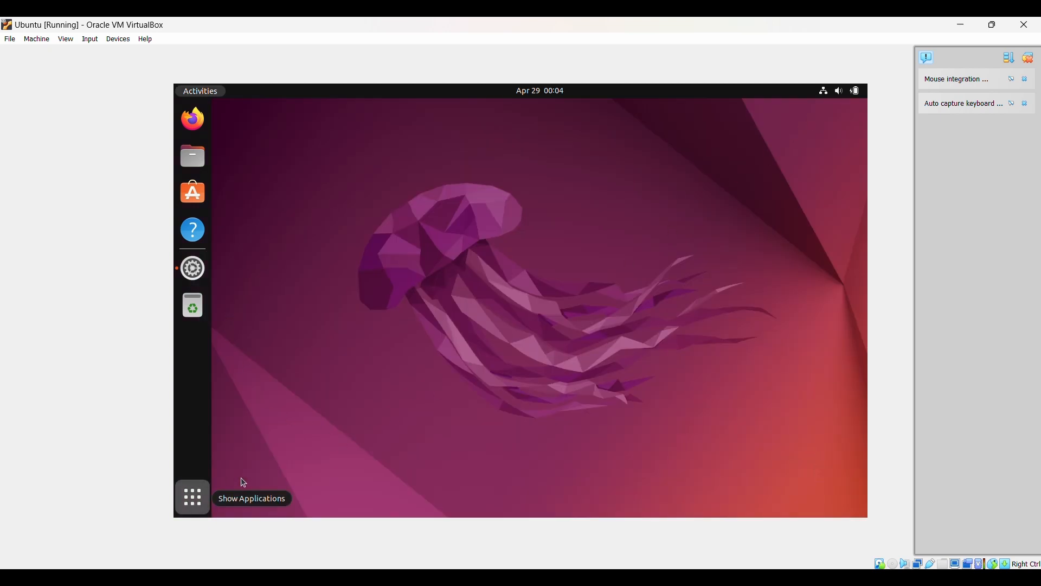
left_click(447, 350)
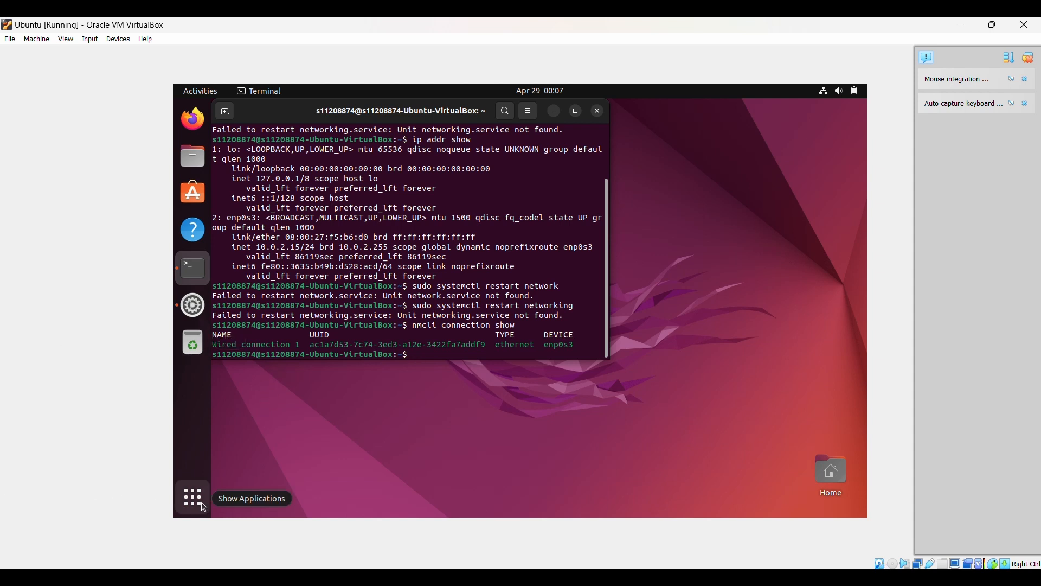
type("sudo nmcli connection add con-")
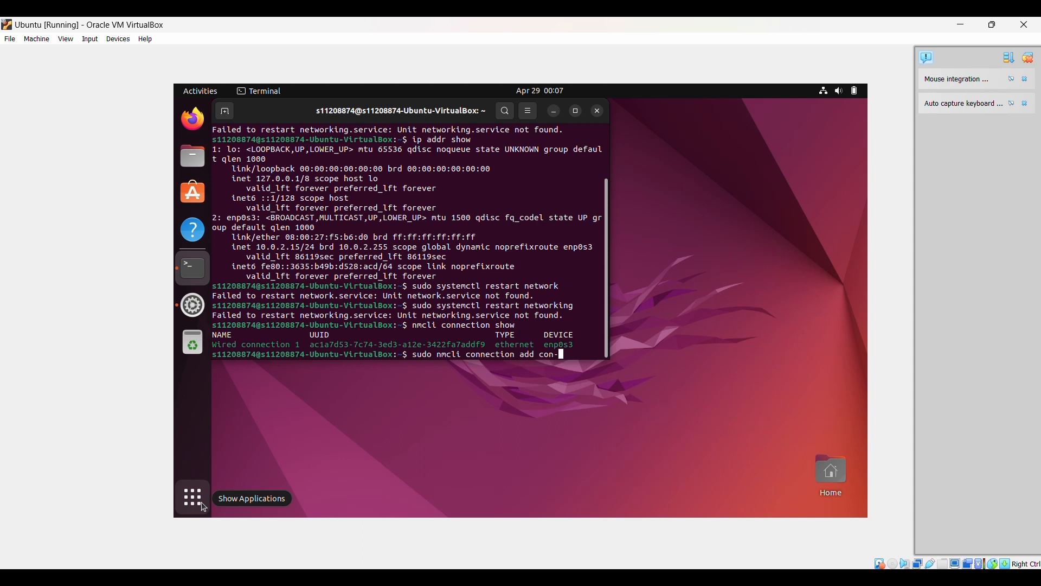
type("name")
type(" \"\"")
type("Wired ")
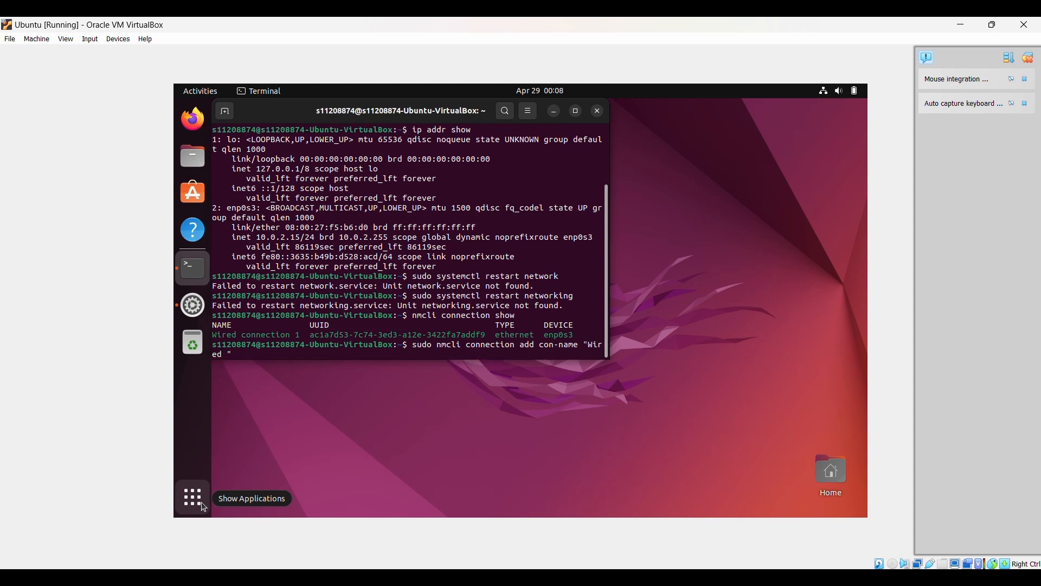
type("connectio")
type("n")
type(" 1")
type("\" if")
type("name")
type(" n")
type("n")
key("BackSpace")
type("enp")
type("o")
type("0")
type("s3")
type(" tyo")
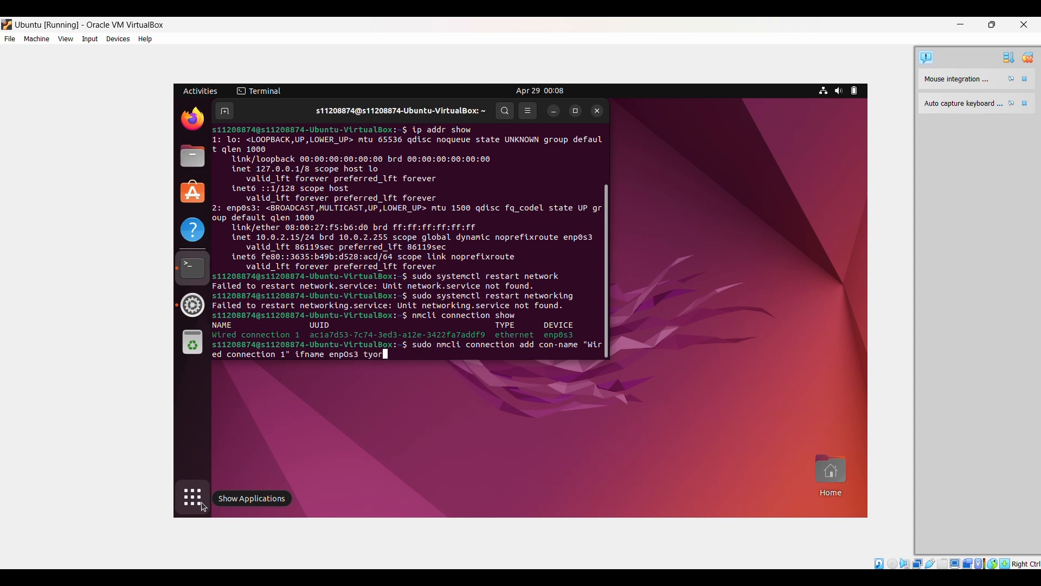
key("BackSpace")
type("pe ethernet")
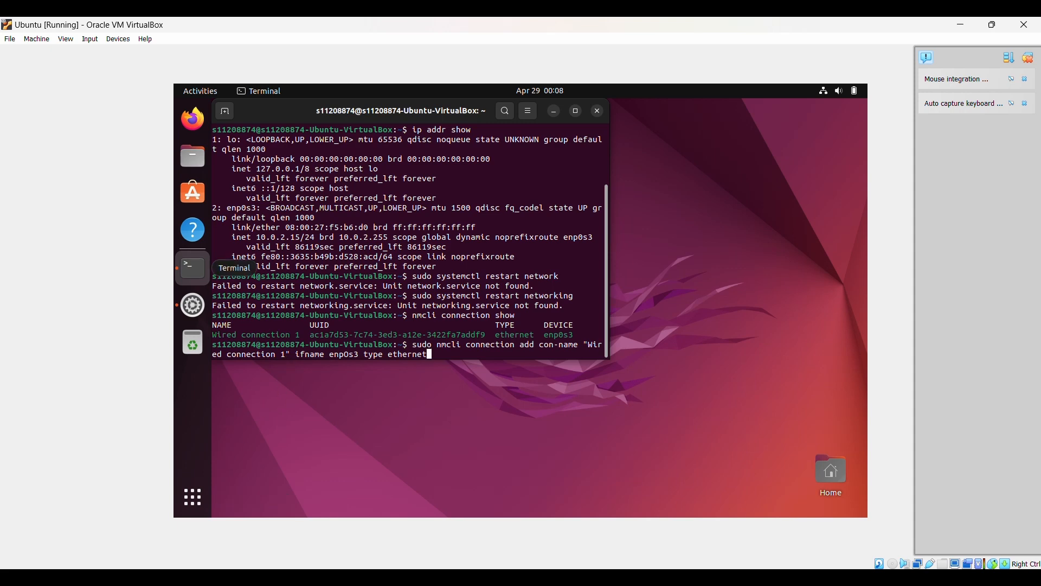
key("alt+Tab")
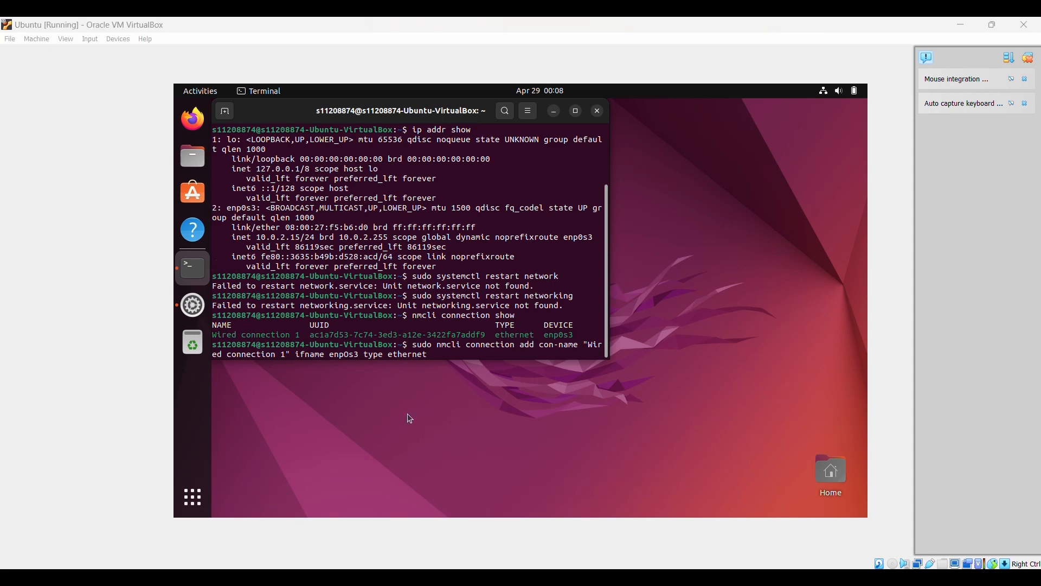
left_click(429, 358)
key("Return")
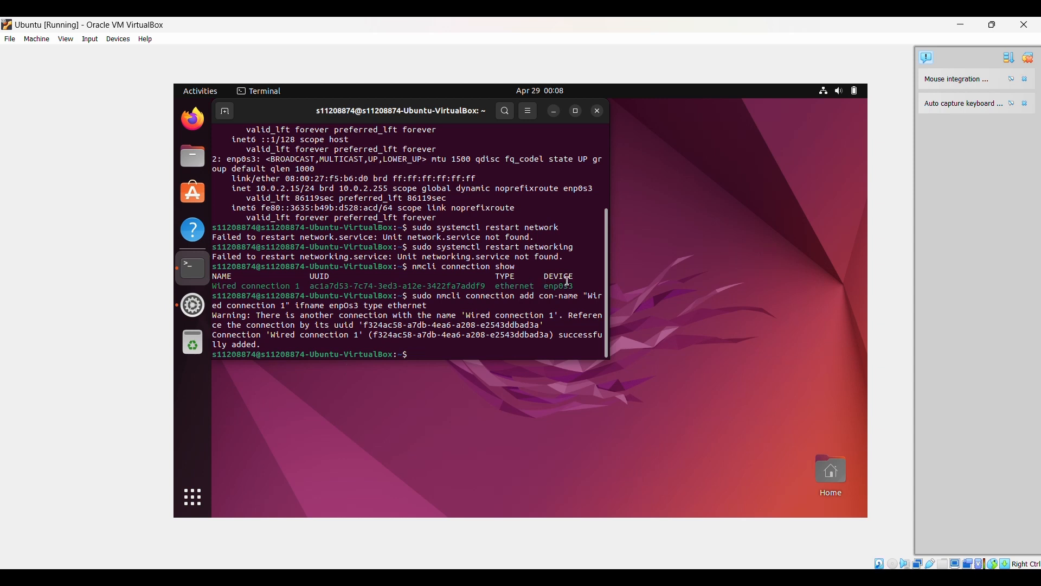
- Set Wired connection 1's ipv4.addresses to 50.0.0.11/24 via nmcli, then bring the connection up
left_click_drag(611, 267, 673, 306)
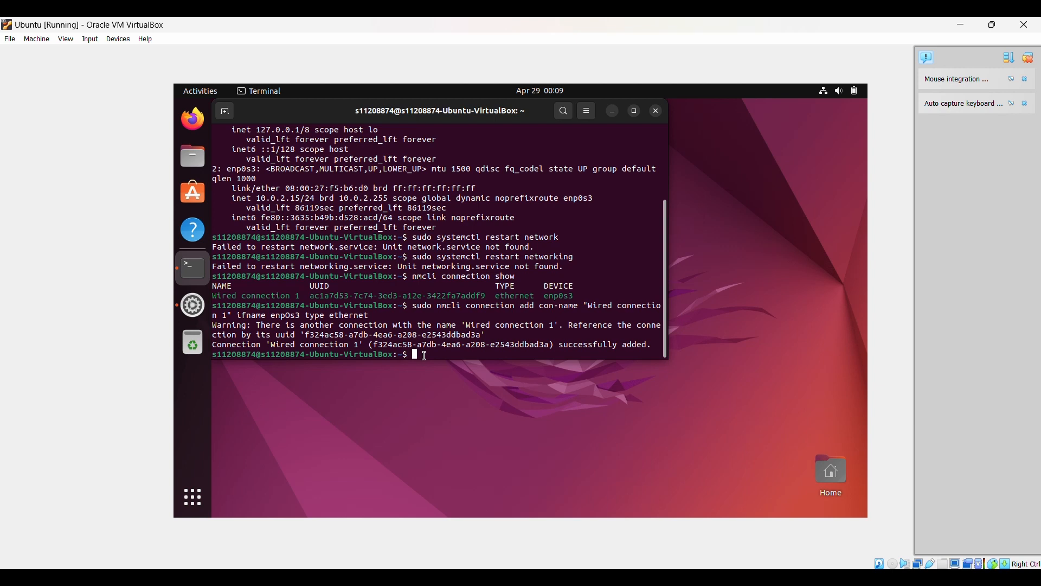
type("sudo nmcli connection modi")
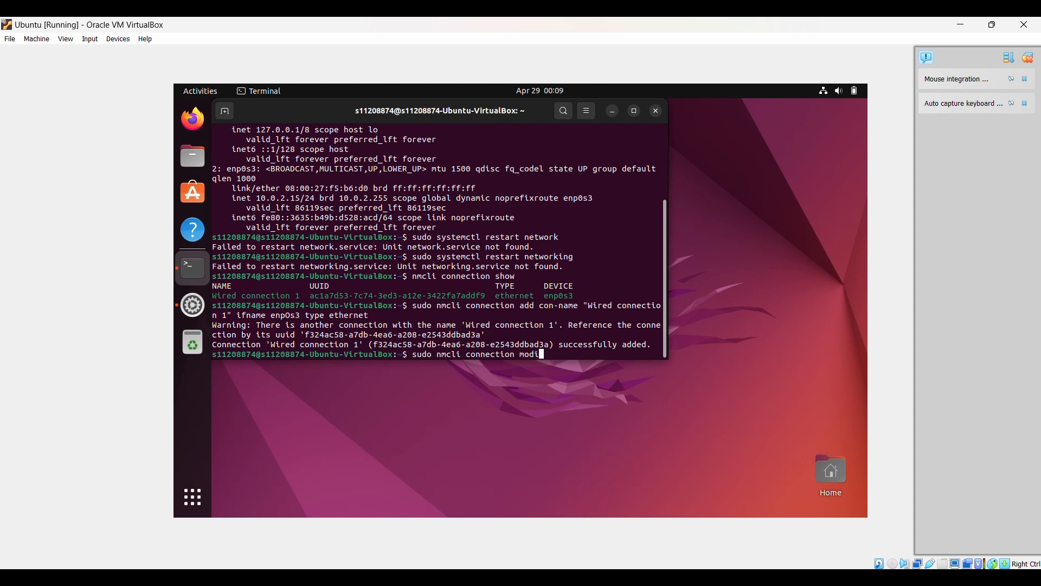
type("fy ")
type("\"\"")
type("Wired")
type(" connec")
type("tion")
type(" 1")
type("\" ip")
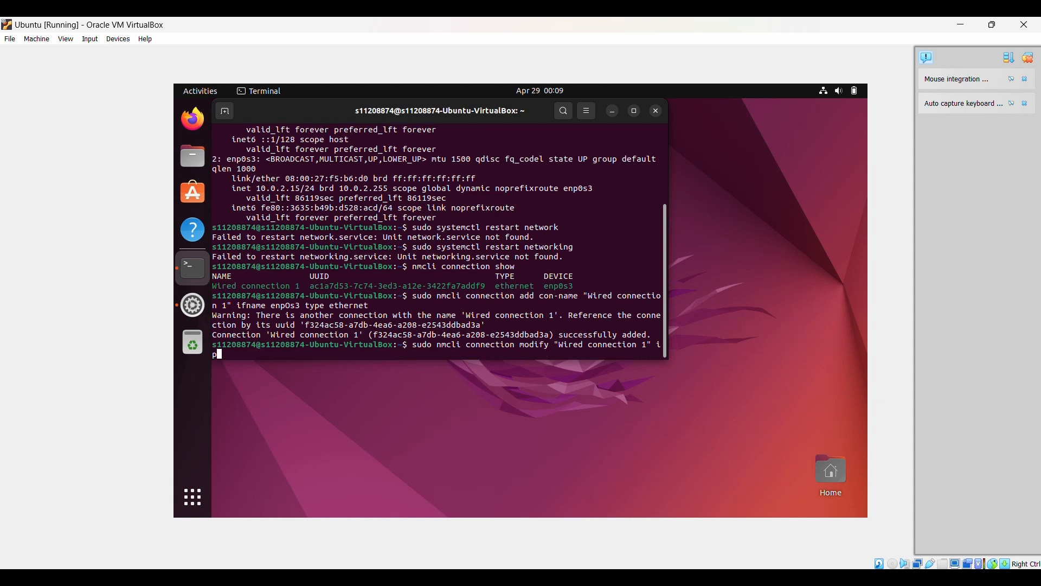
type("v4.addresses 50")
type(".0.0.11/28")
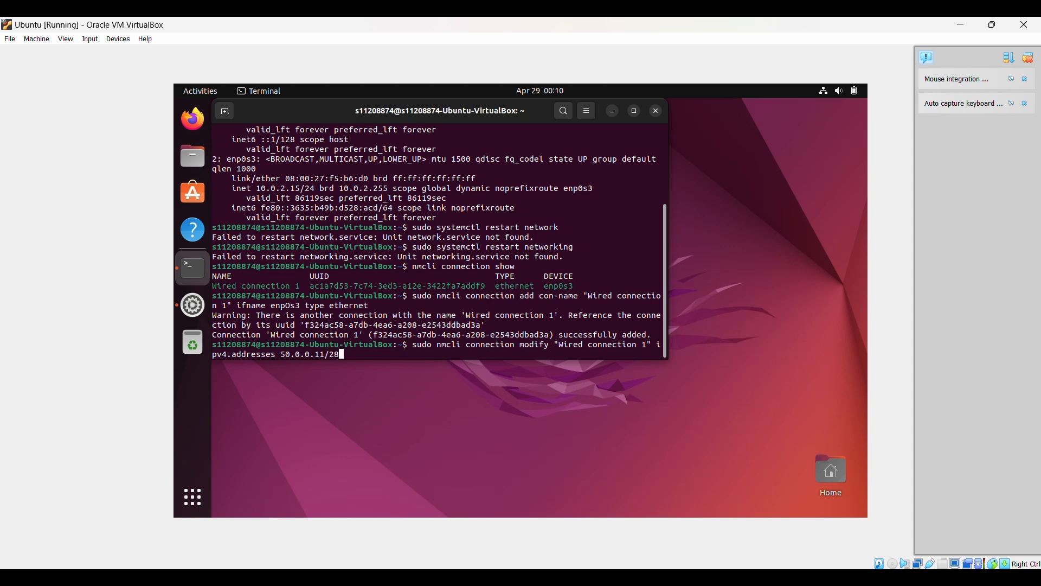
key("BackSpace")
type("4")
key("Return")
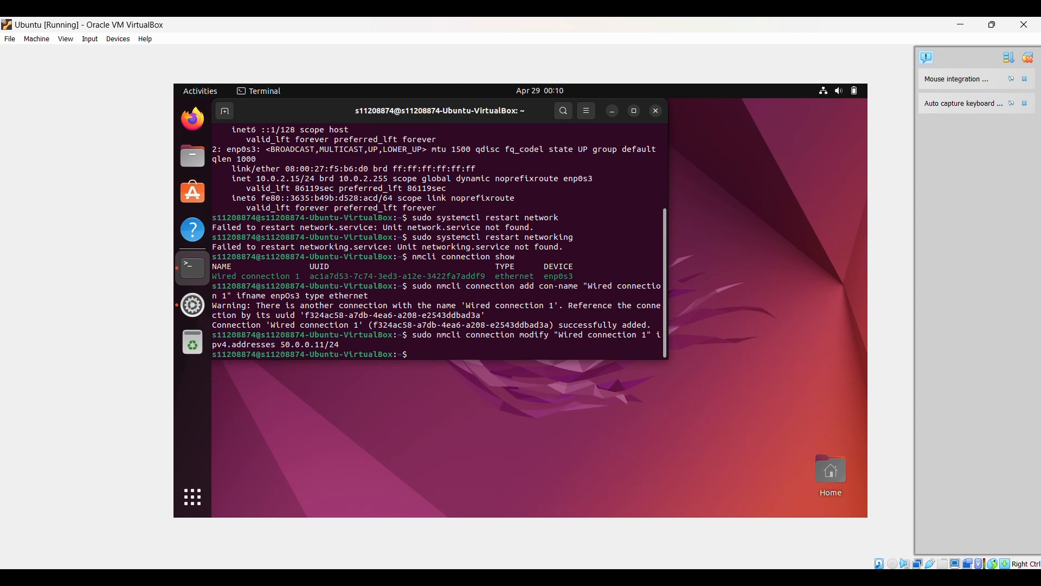
type("sudo nmcli connection up ")
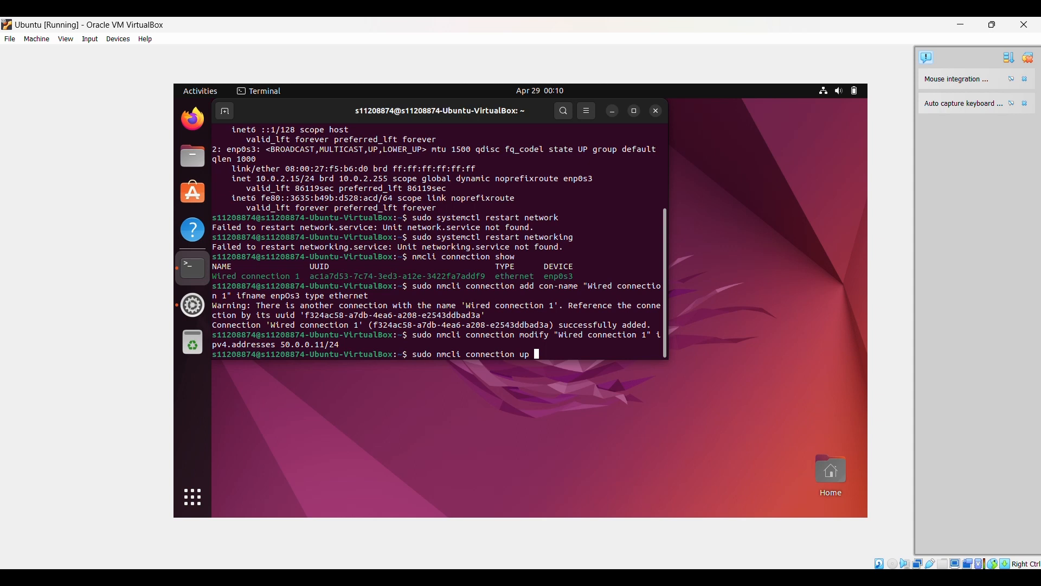
type("\"Wired connection 1\"")
key("Return")
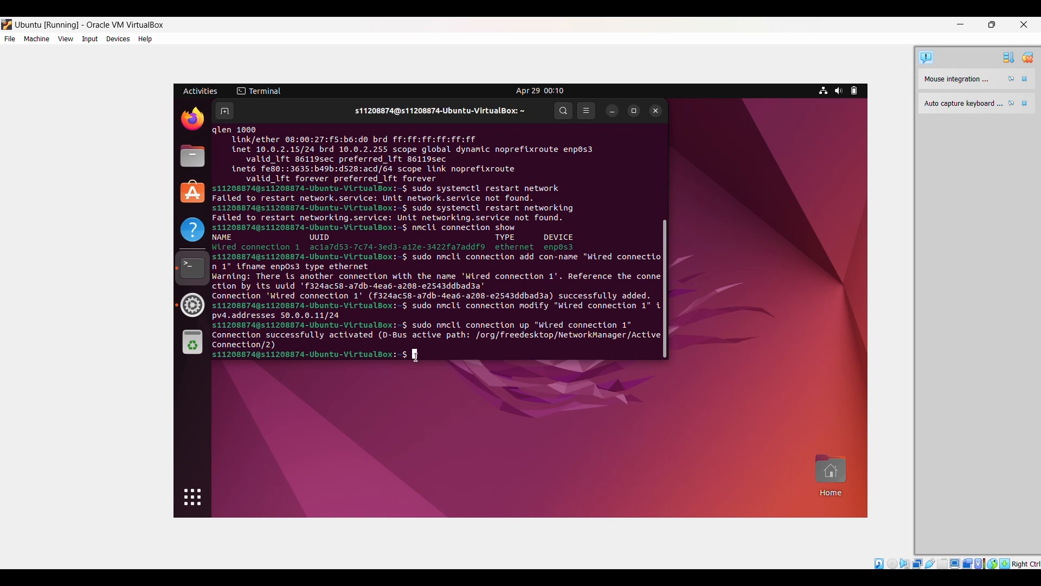
- Run nmcli connection show "Wired connection 1" and page down to the IP4.ADDRESS line
type("nmcli connection show \"\"")
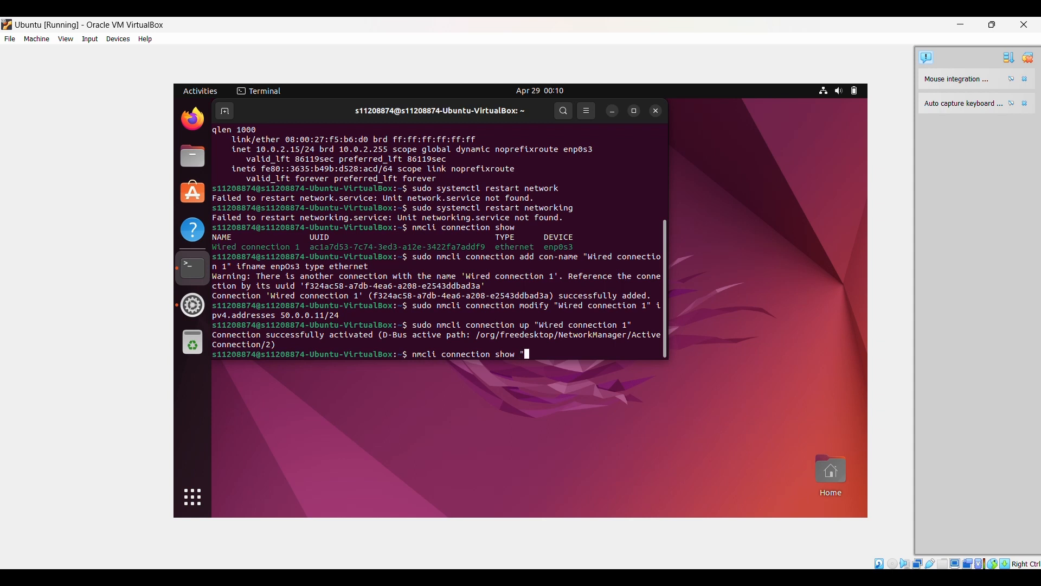
key("Left")
type("Wired connection 1")
key("Return")
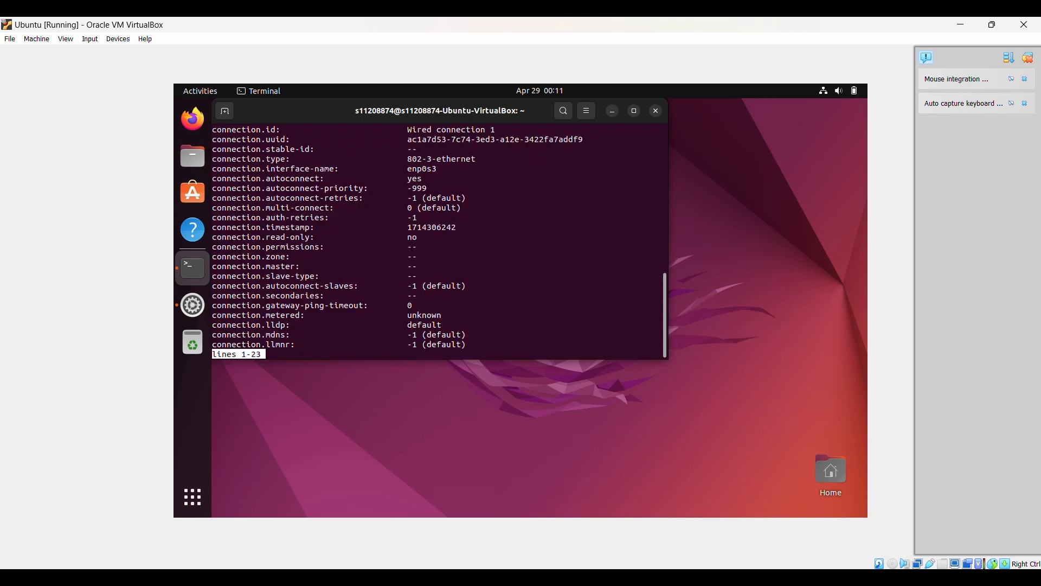
key("Down")
key("Down")
key("Down")
key("Down")
key("Down")
key("Down")
key("Down")
key("Down")
key("Down")
key("Down")
key("Down")
key("Down")
key("Down")
key("Down")
key("Down")
key("Down")
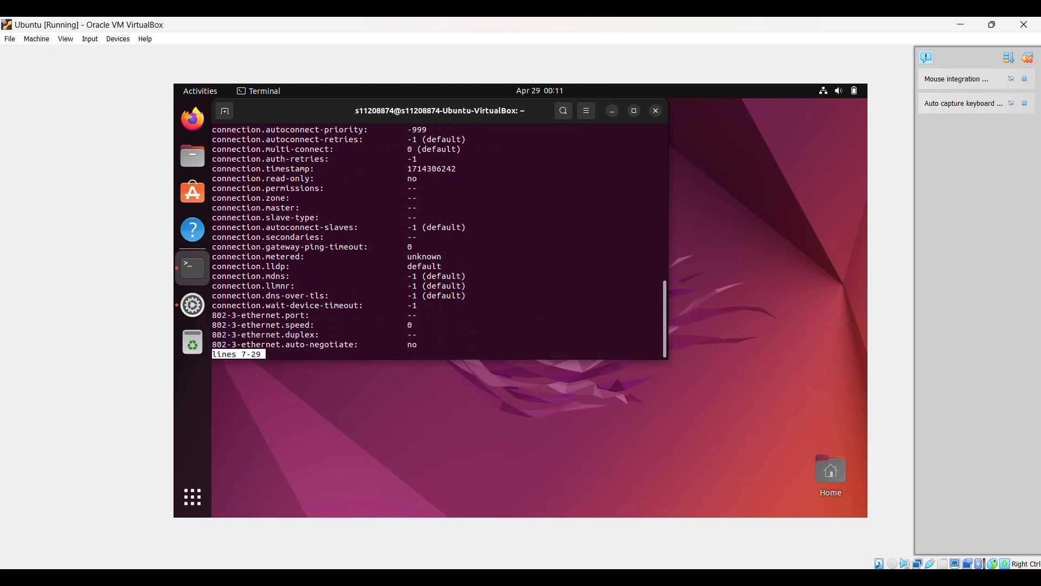
key("Down")
key("Down")
key("Down")
key("Down")
key("Down")
key("Down")
key("Down")
key("Down")
key("Down")
key("Down")
key("Down")
key("Down")
key("Down")
key("Down")
key("Down")
key("Down")
key("Down")
key("Down")
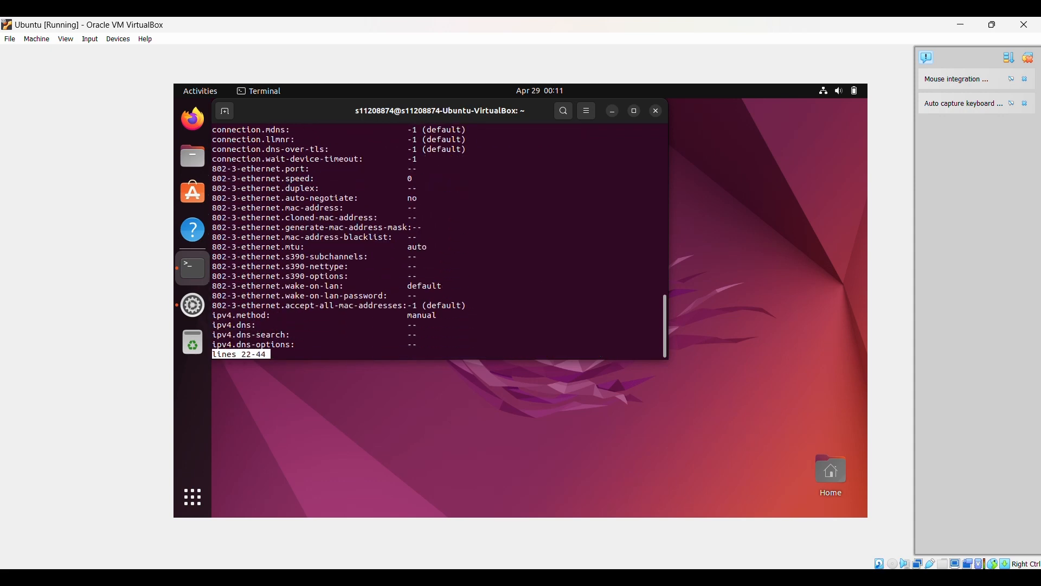
key("Down")
key("Down")
key("Down")
key("Down")
key("Down")
key("Down")
key("Down")
key("Down")
key("Down")
key("Down")
key("Down")
key("Down")
key("Down")
key("Down")
key("Down")
key("Down")
key("Down")
key("Down")
key("Down")
key("Down")
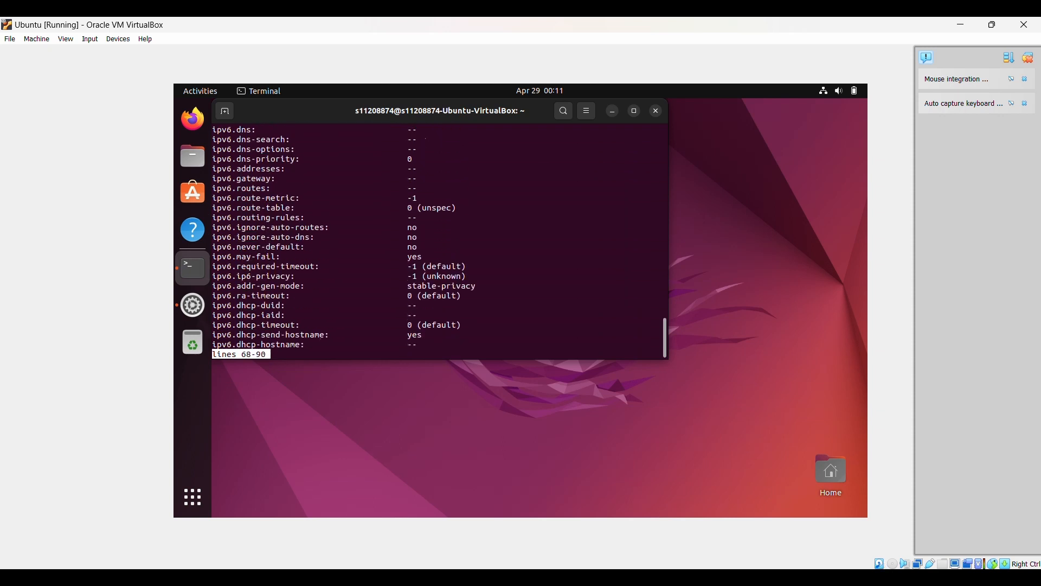
key("Down")
key("Down")
key("Down")
key("Down")
key("Down")
key("Down")
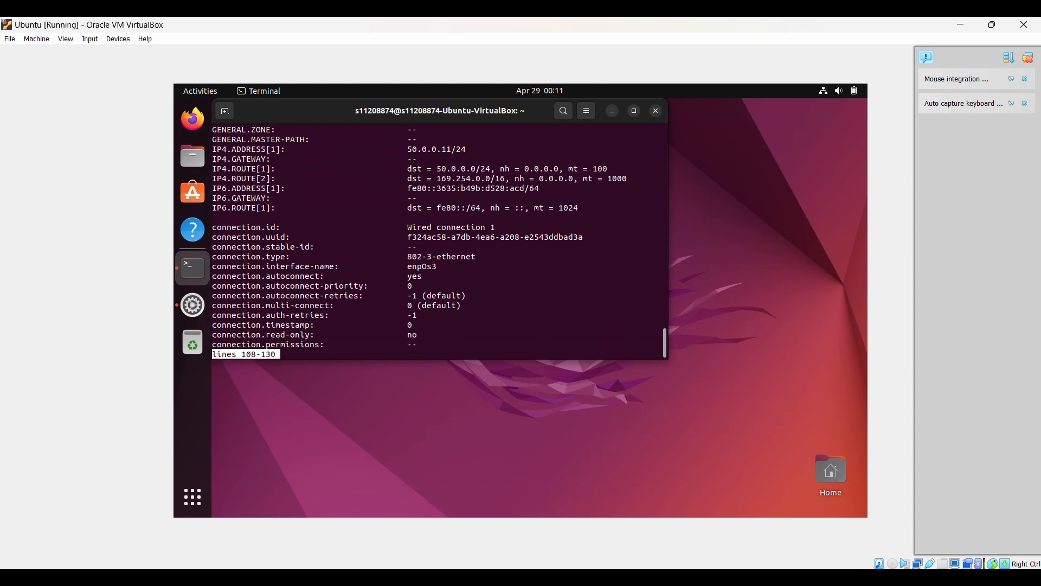
key("Up")
key("Up")
key("Up")
key("Up")
key("Up")
key("Up")
key("Up")
key("Up")
key("Up")
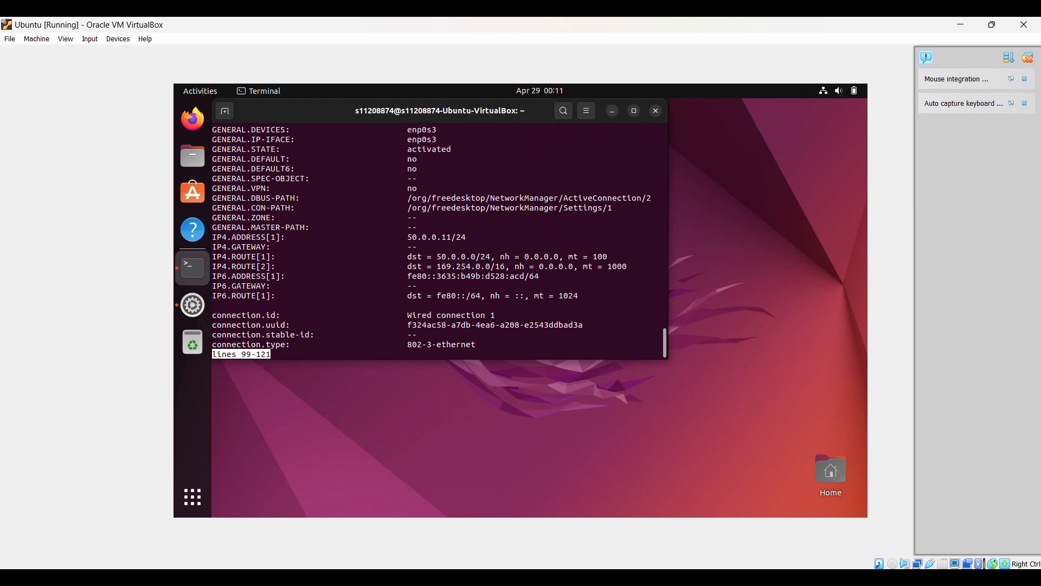
- Highlight the 50.0.0.11/24 address, page to the end of the details, and close the terminal
mouse_move(409, 238)
left_mouse_down()
mouse_move(446, 245)
mouse_move(444, 236)
mouse_move(401, 235)
left_mouse_up()
left_click(459, 237)
left_click(401, 235)
key("Down")
key("Down")
key("Down")
key("Down")
key("Down")
key("Down")
key("Down")
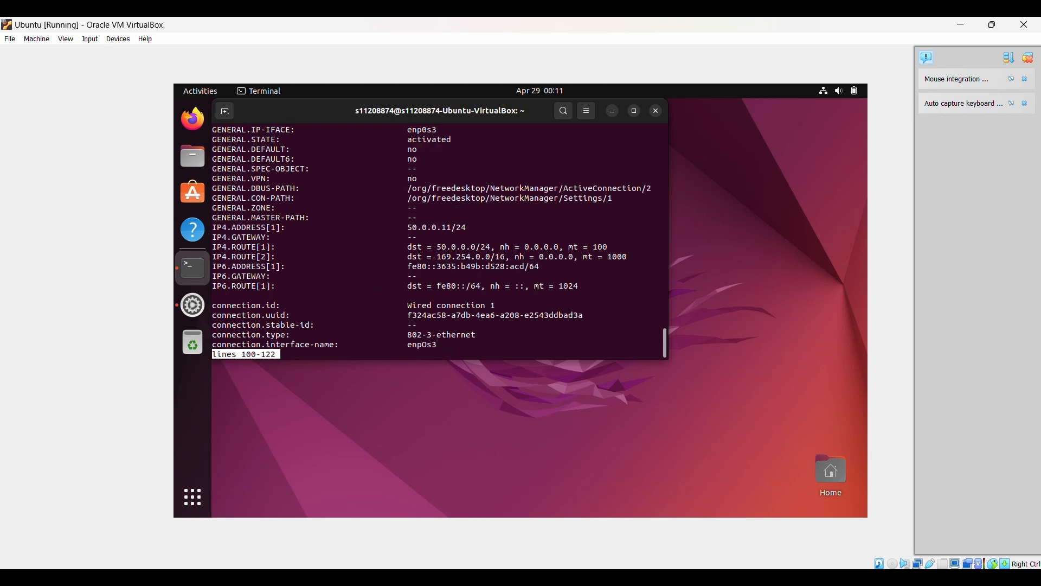
key("Down")
key("Down")
key("Down")
key("Down")
key("Down")
key("Down")
key("Down")
key("Down")
key("Down")
key("Down")
key("Down")
key("Down")
key("Down")
key("Down")
key("Down")
key("Down")
key("Down")
key("Down")
key("Down")
key("Down")
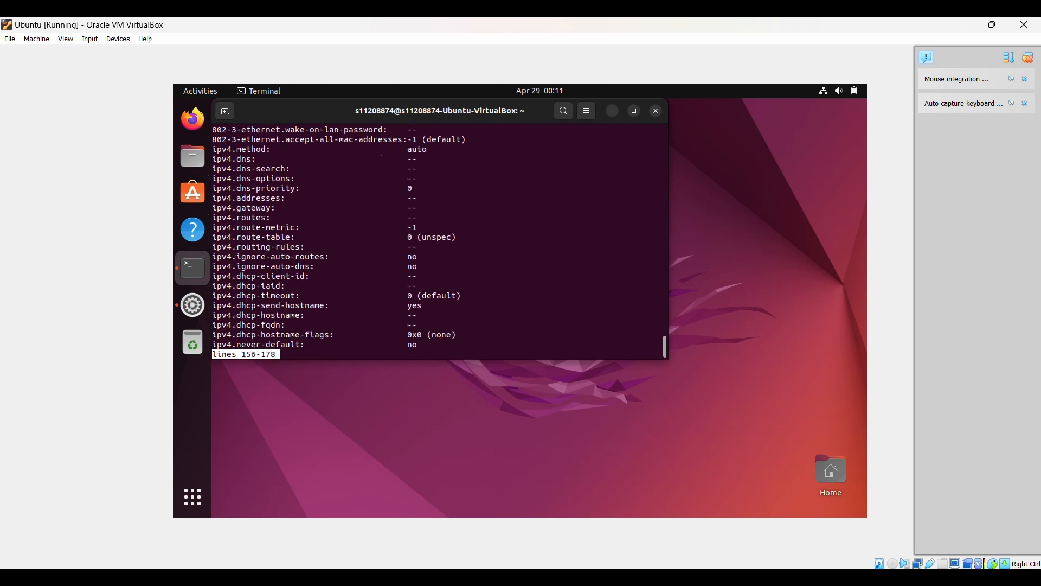
key("Down")
key("Down")
key("Down")
key("Down")
key("Down")
key("Down")
key("Down")
key("Down")
key("Down")
key("Down")
key("Down")
key("Down")
key("Down")
key("Down")
key("Down")
key("Down")
key("Down")
key("Down")
key("Down")
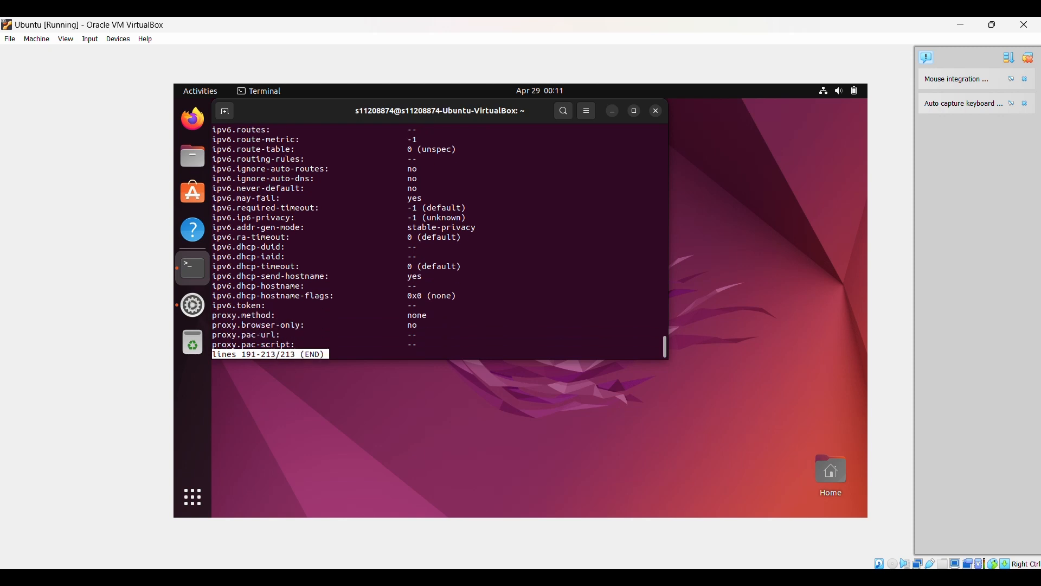
left_click(656, 111)
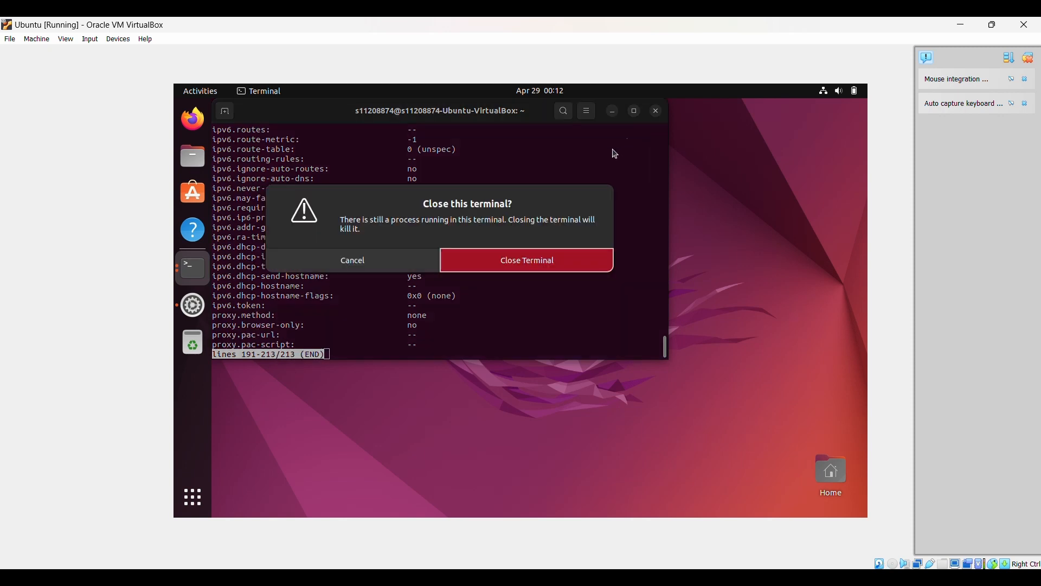
- Confirm Close Terminal and launch a new Terminal from Show Applications
left_click(508, 273)
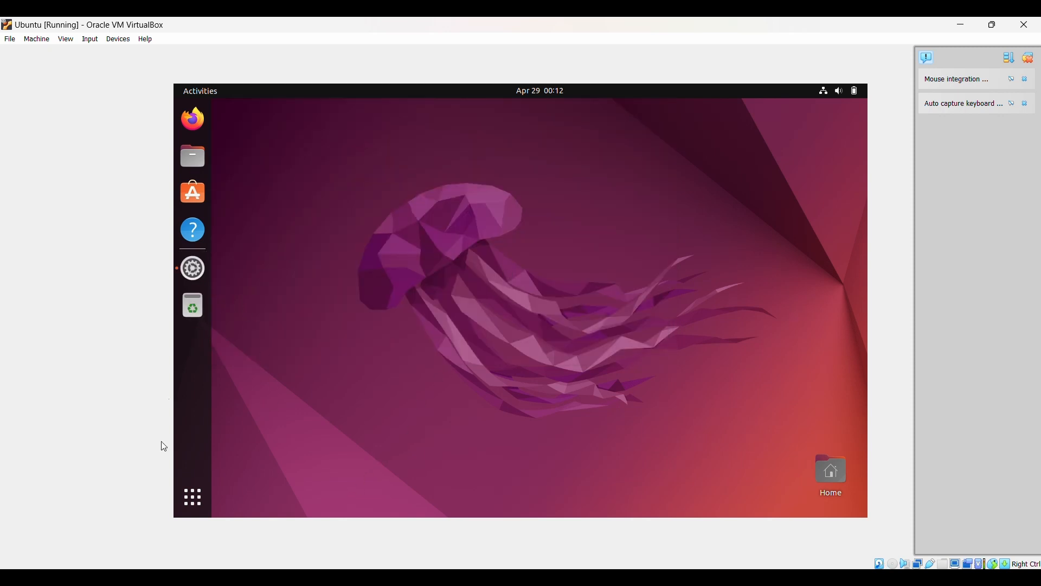
left_click(192, 495)
left_click(429, 341)
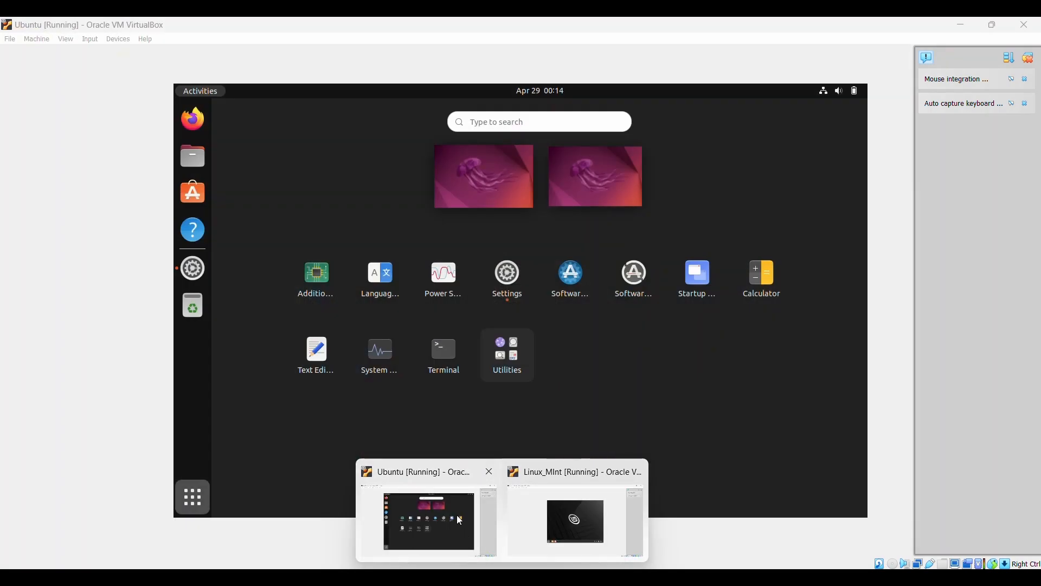
left_click(456, 515)
left_click(447, 351)
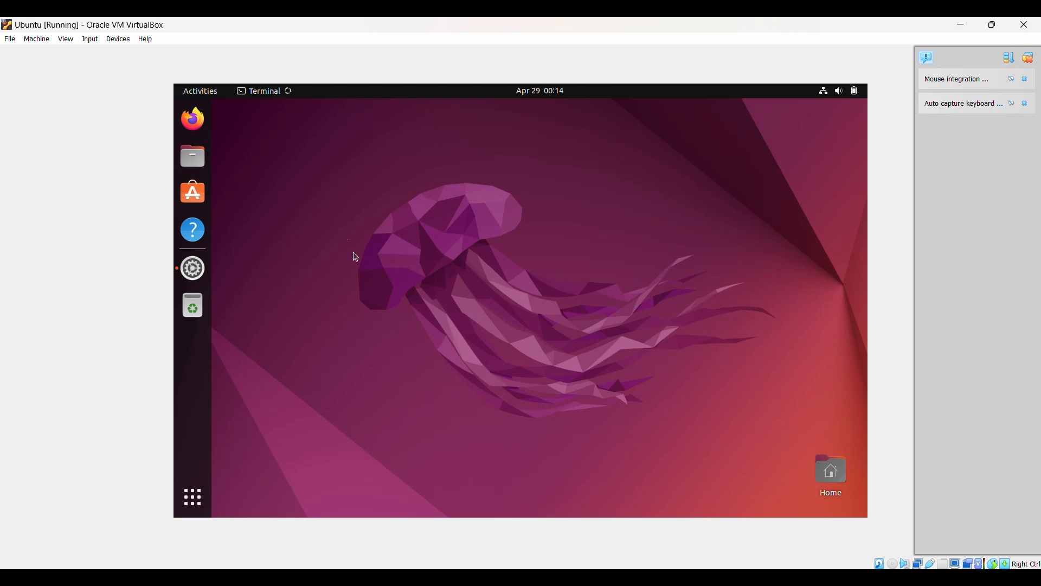
- Run ping 50.0.0.10 to test reaching the Mint VM
type("ping ")
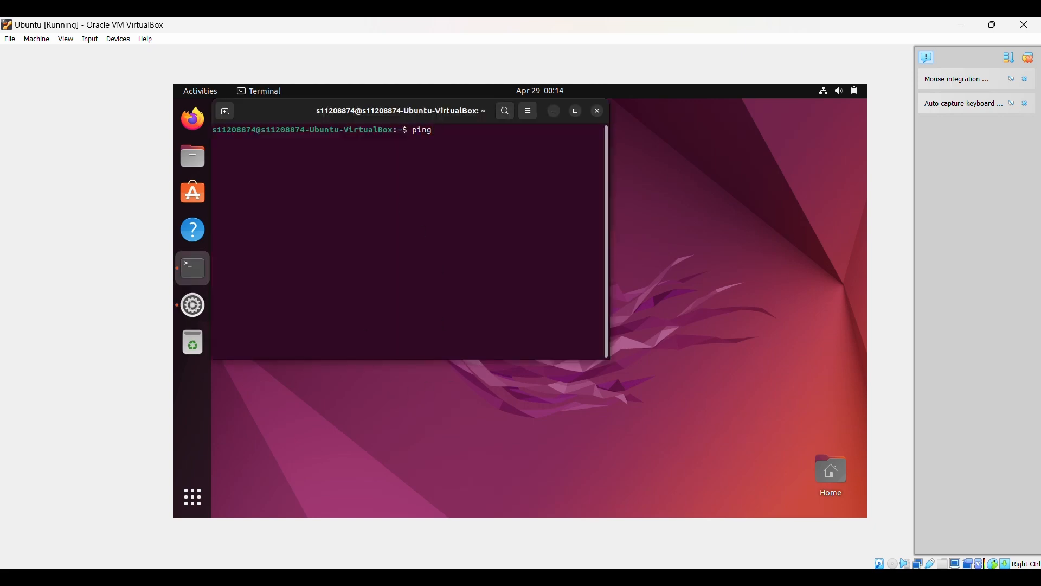
type("50.0.0.10")
key("Return")
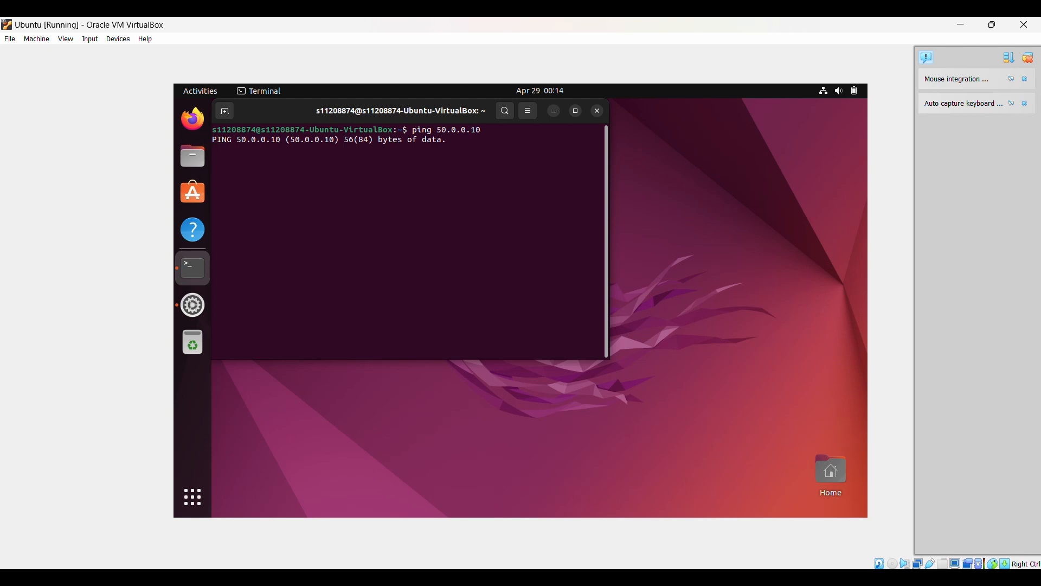
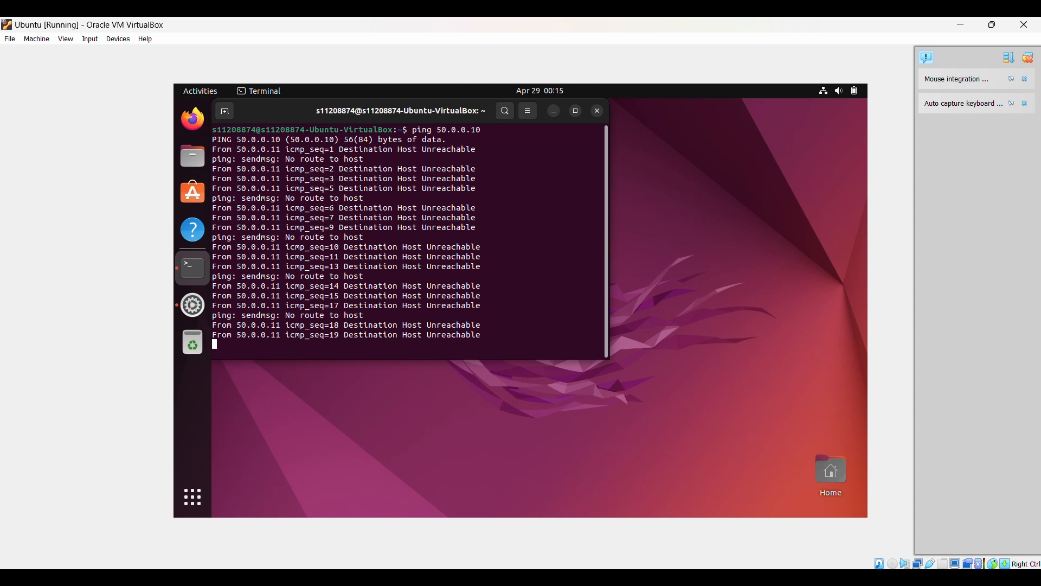
- Lower the host computer's sound volume
key("XF86AudioLowerVolume")
key("XF86AudioLowerVolume")
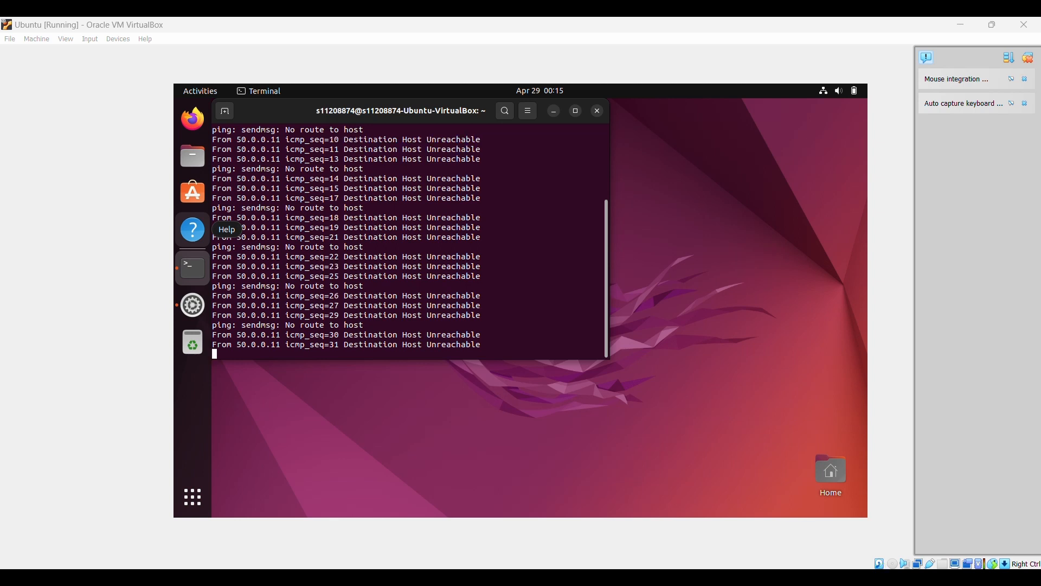
key("XF86AudioLowerVolume")
key("XF86AudioLowerVolume")
key("XF86AudioLowerVolume")
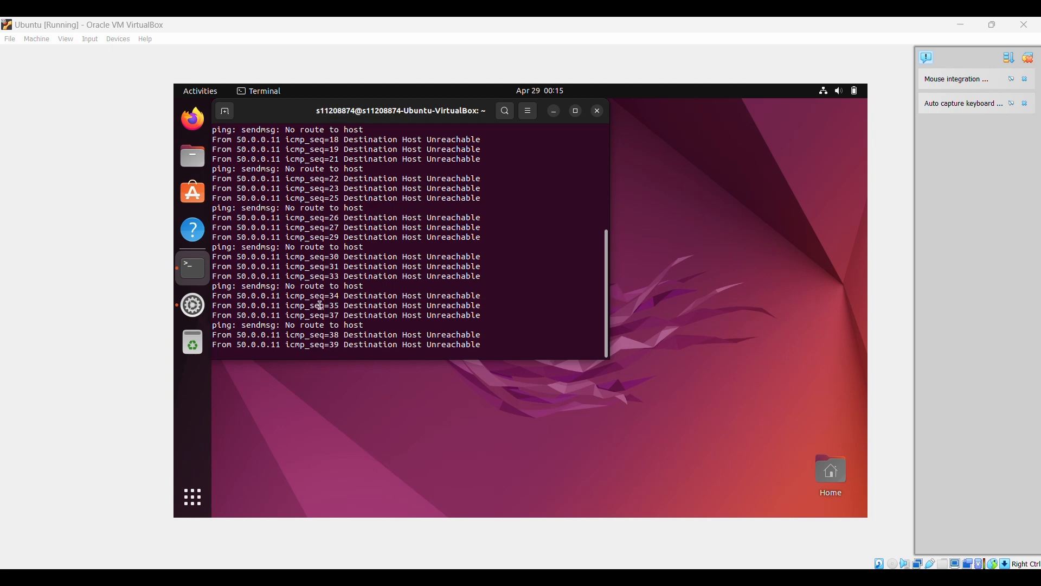
scroll(324, 302, "up", 10)
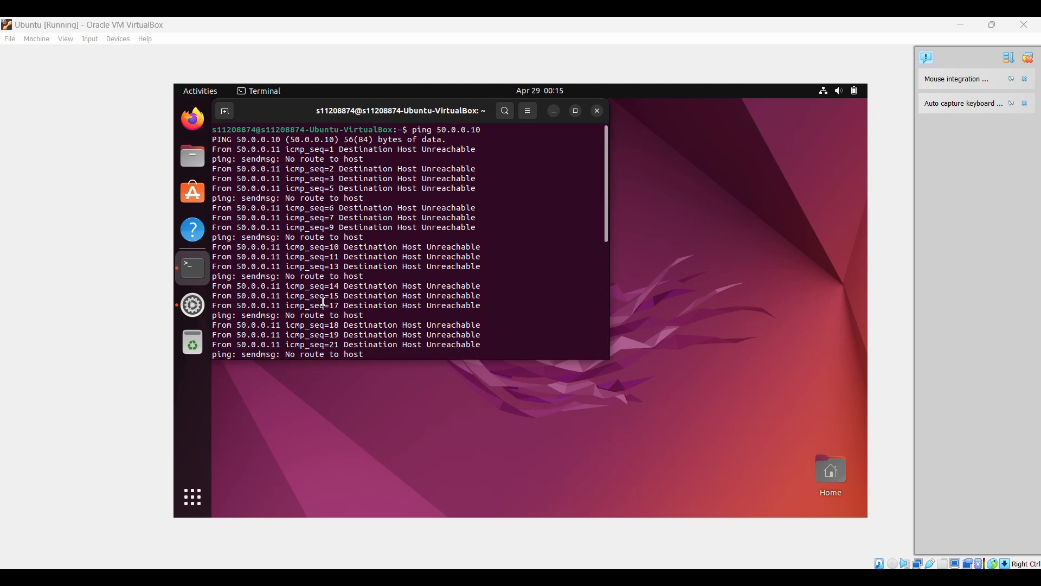
scroll(324, 301, "down", 10)
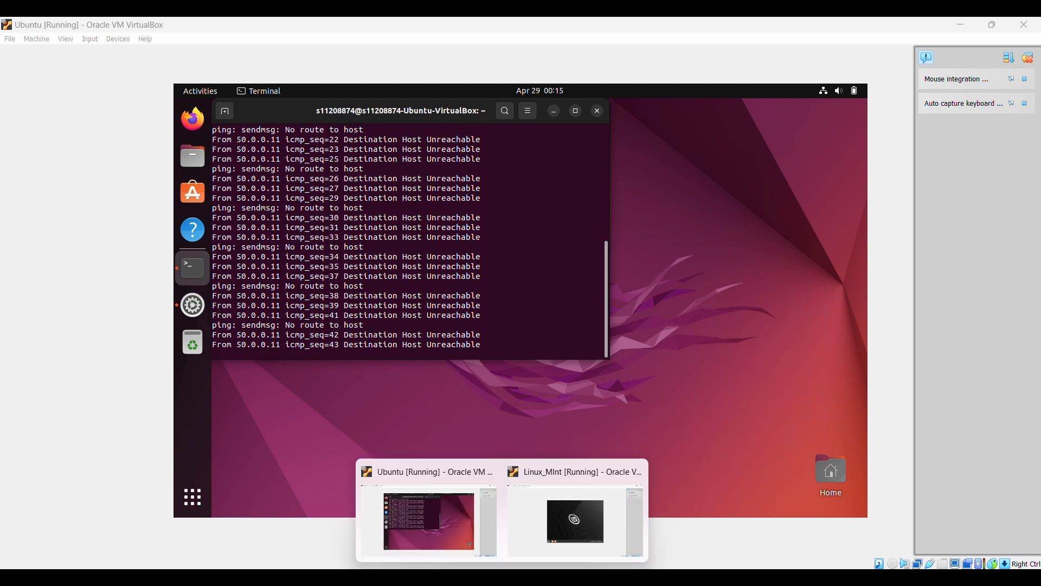
- From a new Linux Mint terminal, ping 50.0.0.11, which reports Destination Host Unreachable
left_click(528, 512)
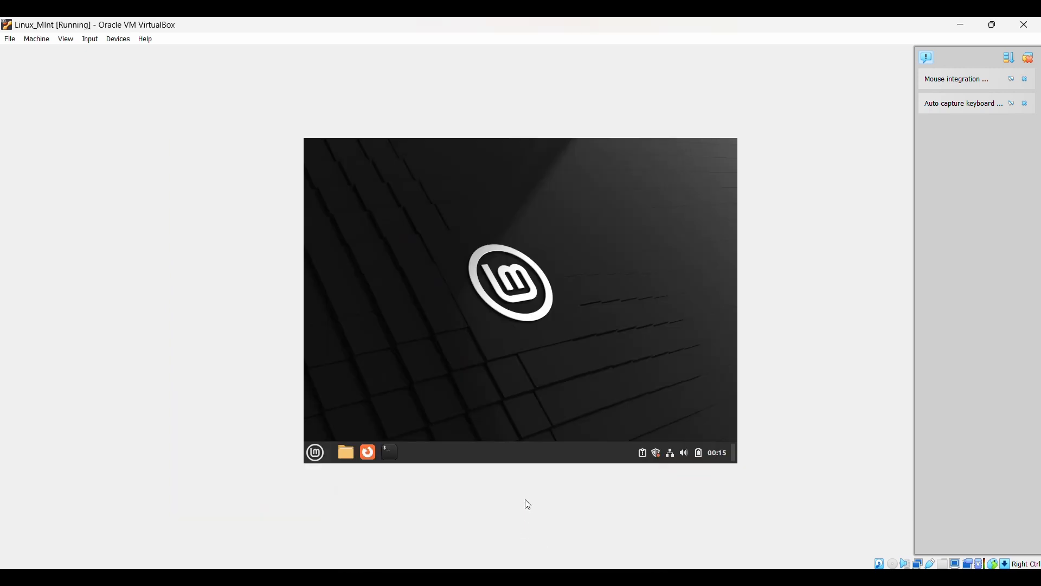
left_click(391, 454)
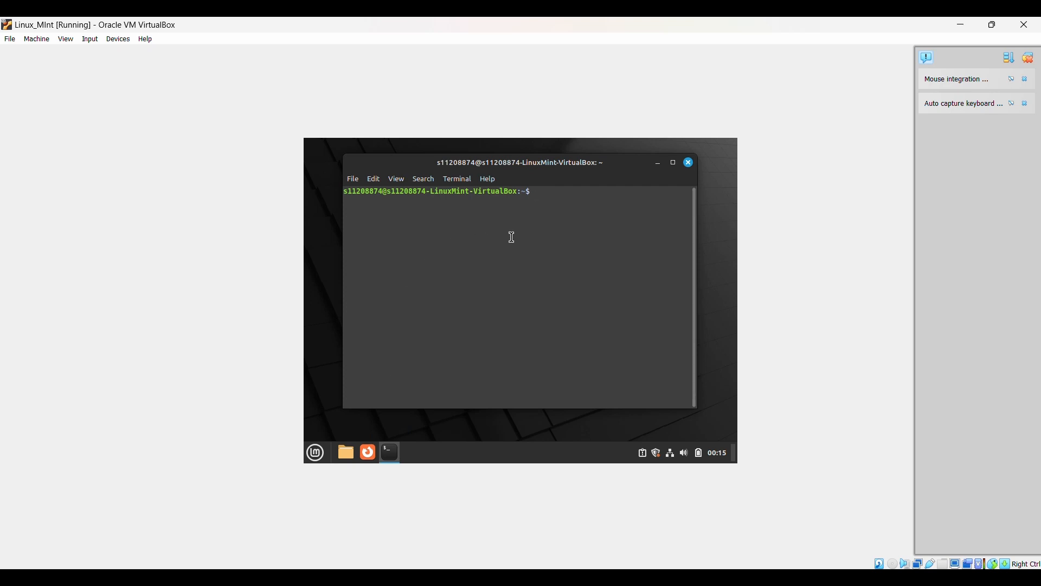
type("ip")
key("BackSpace")
key("BackSpace")
type("ping 50.")
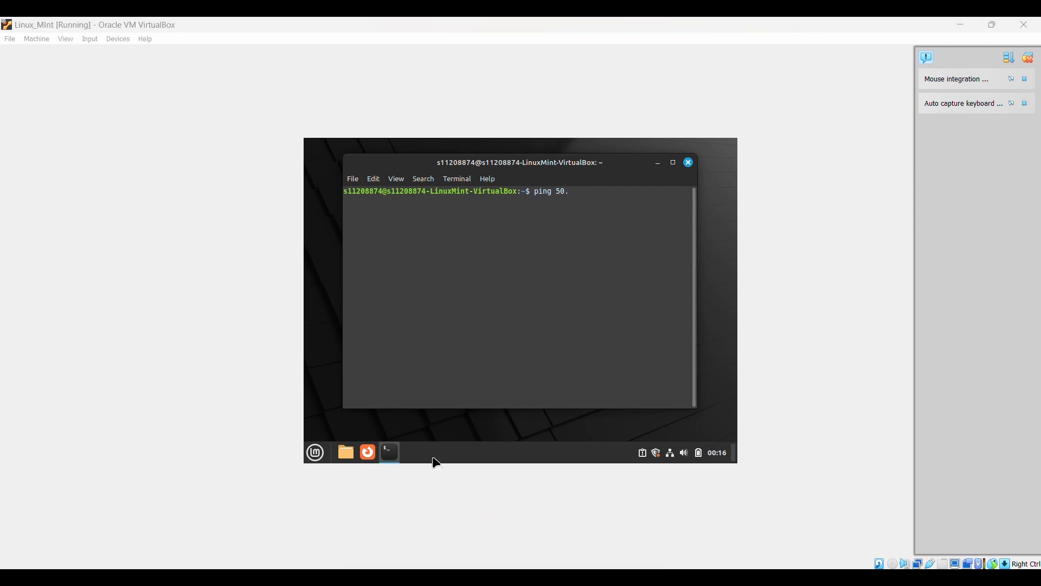
left_click(434, 515)
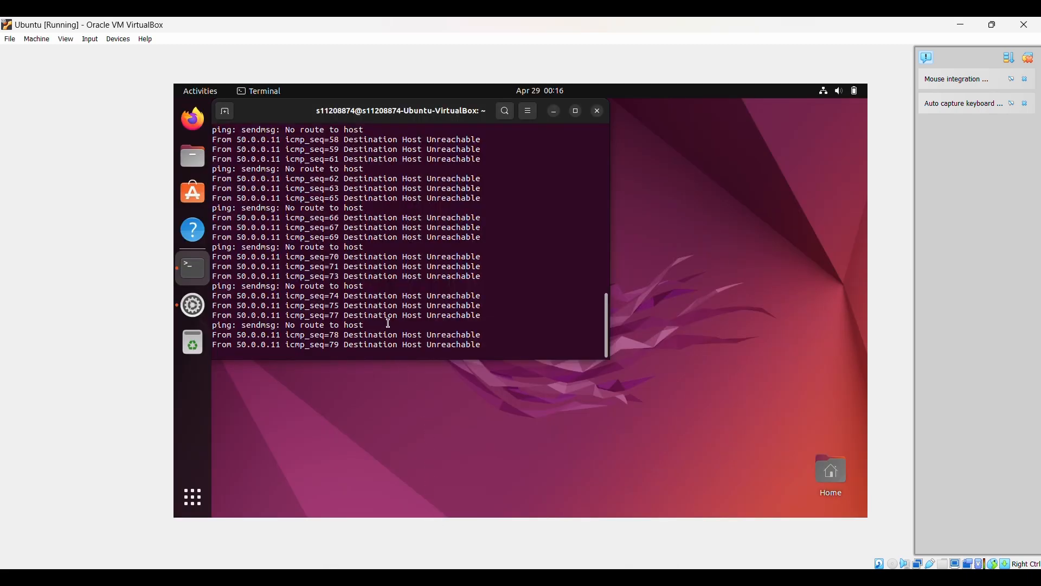
scroll(388, 323, "up", 15)
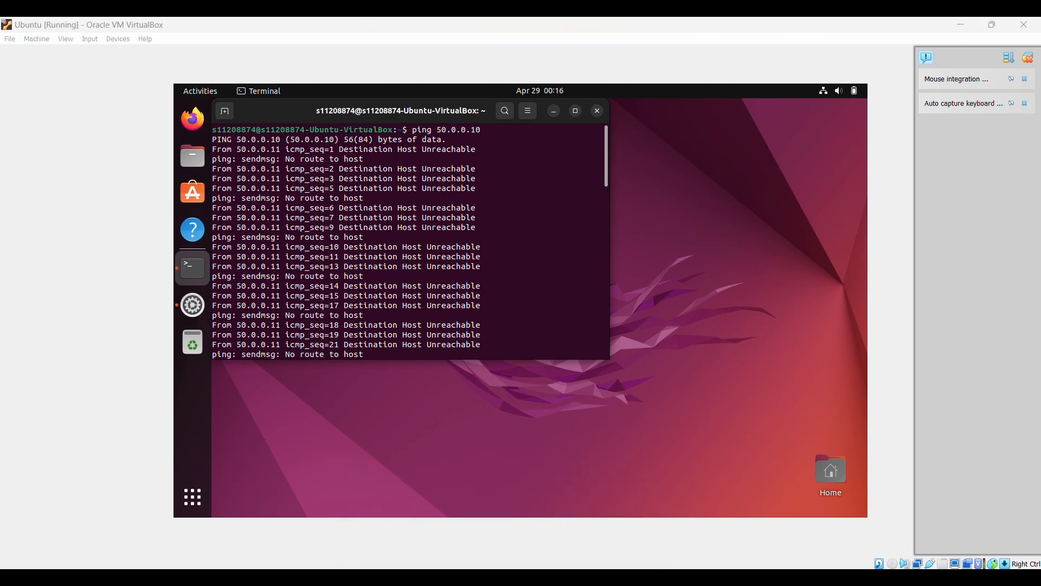
left_click(562, 519)
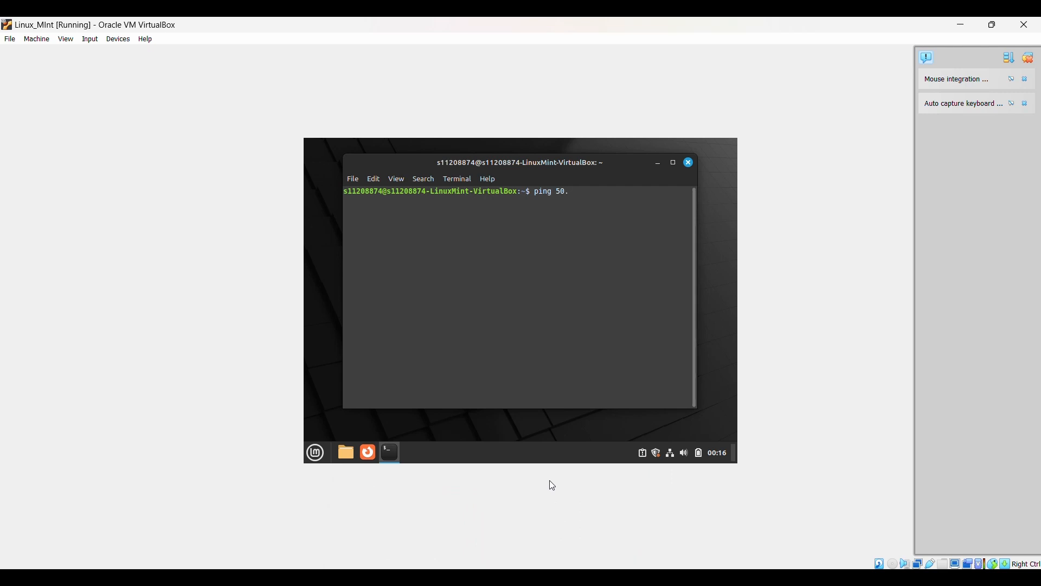
type("0.0.0.11")
key("Return")
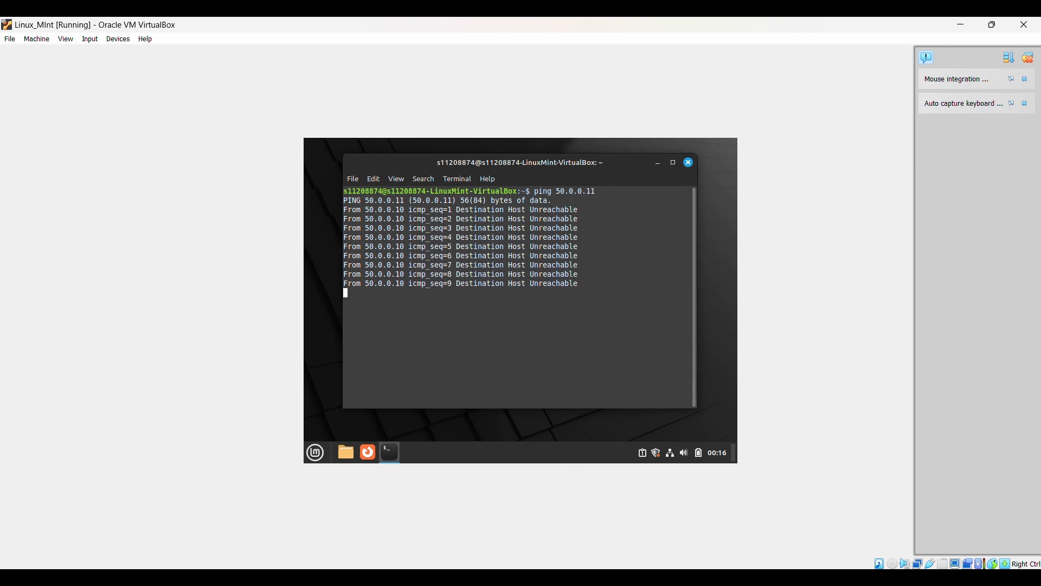
key("alt+Tab")
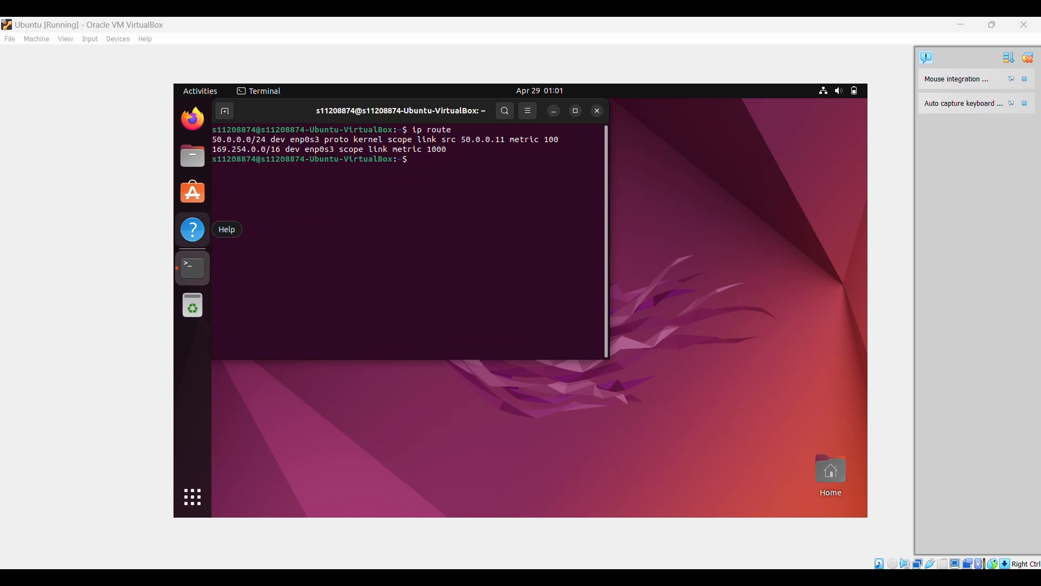
- In Ubuntu's terminal, run sudo ip route add 50.0.0.0/24 via 50.0.0.1 and enter the sudo password
left_click(415, 157)
type("sudo ")
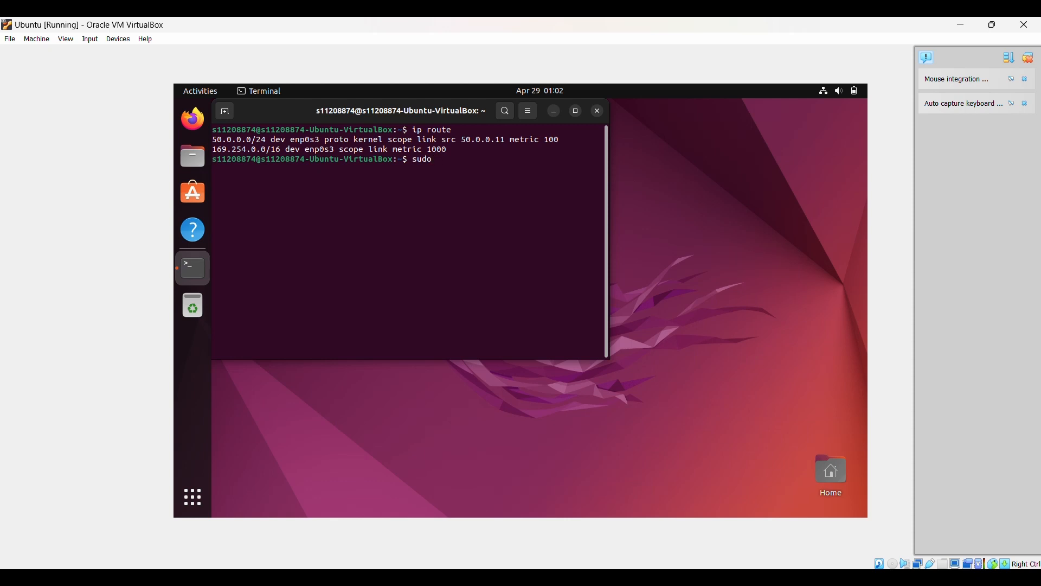
type("ip route add 50.0.0.0.")
key("BackSpace")
type("/24 via")
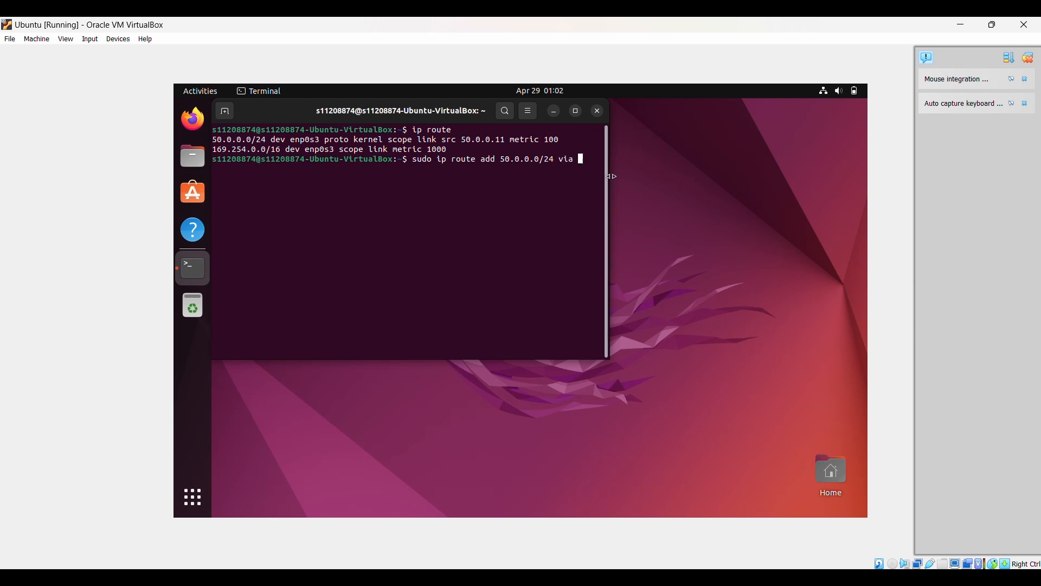
left_click_drag(611, 175, 746, 170)
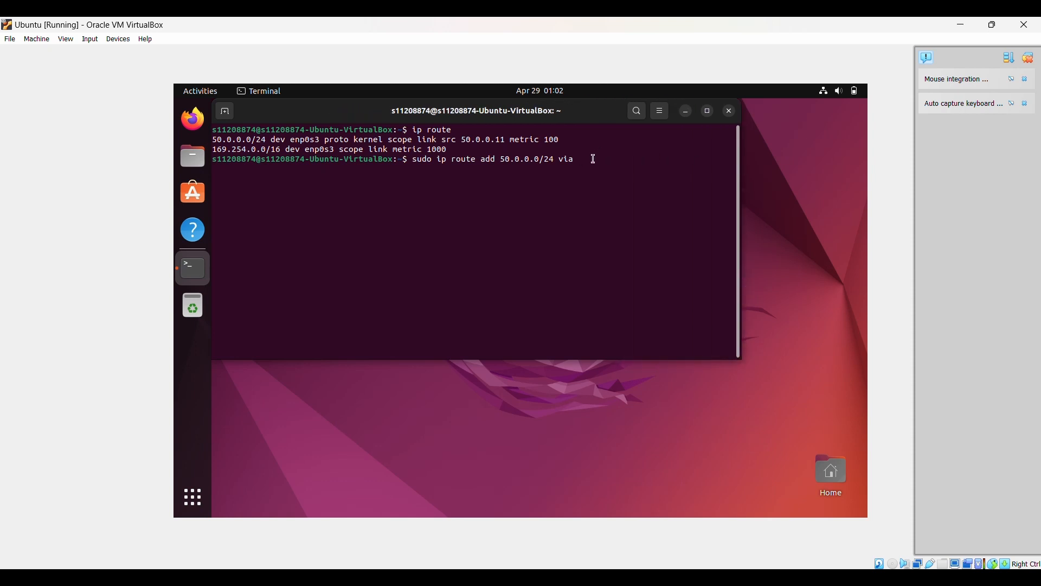
type("50.0.0.1")
key("Return")
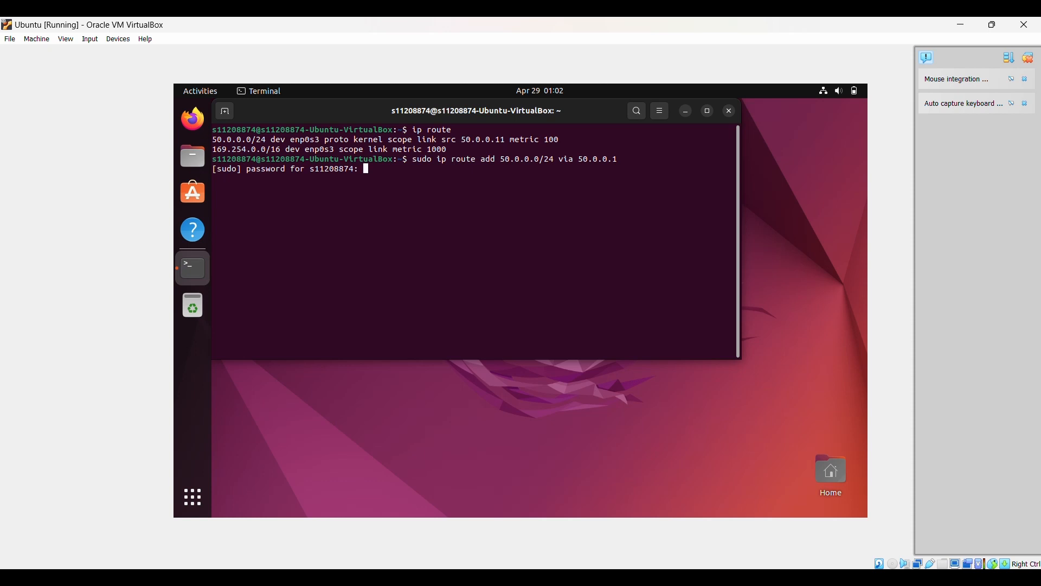
key("Return")
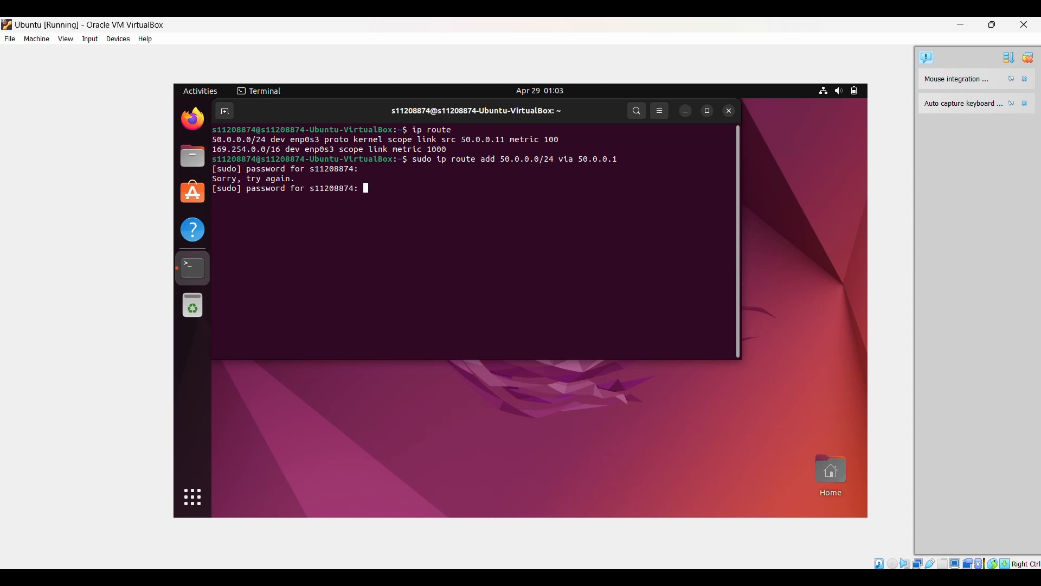
key("Return")
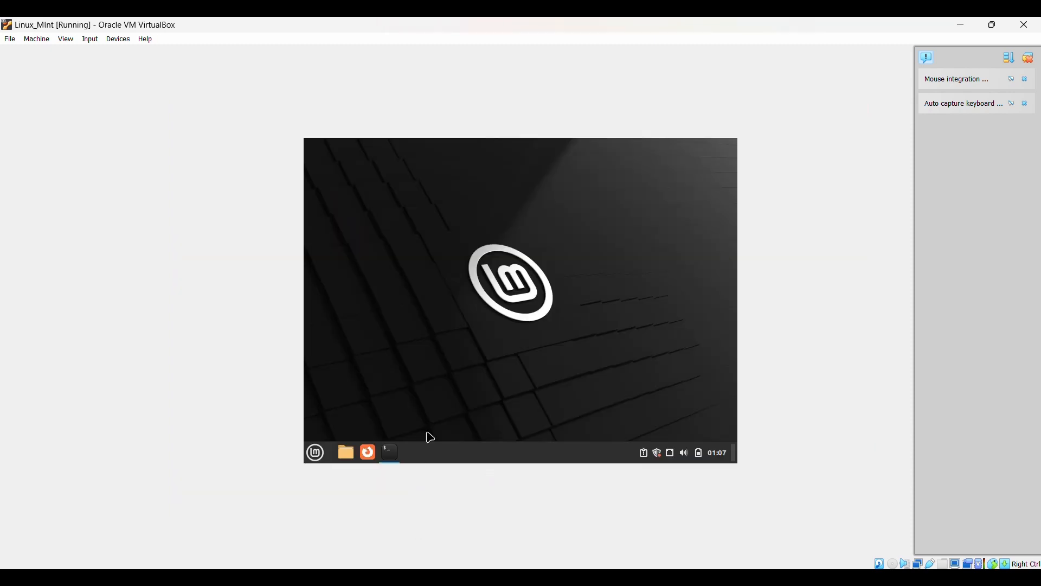
- Restore the Mint terminal and run ip route to display its routing table
left_click(389, 451)
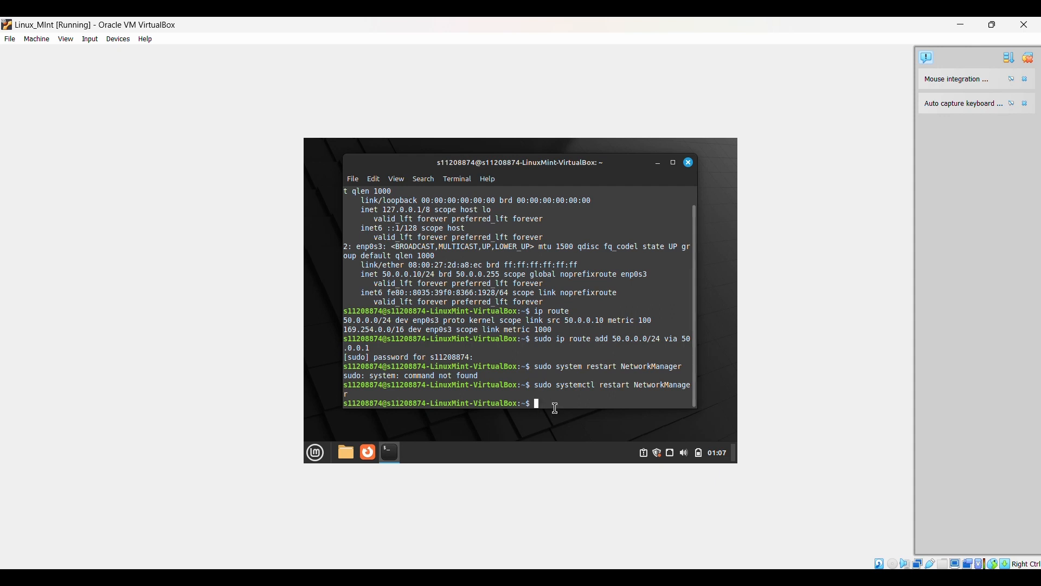
type("ip route")
key("Return")
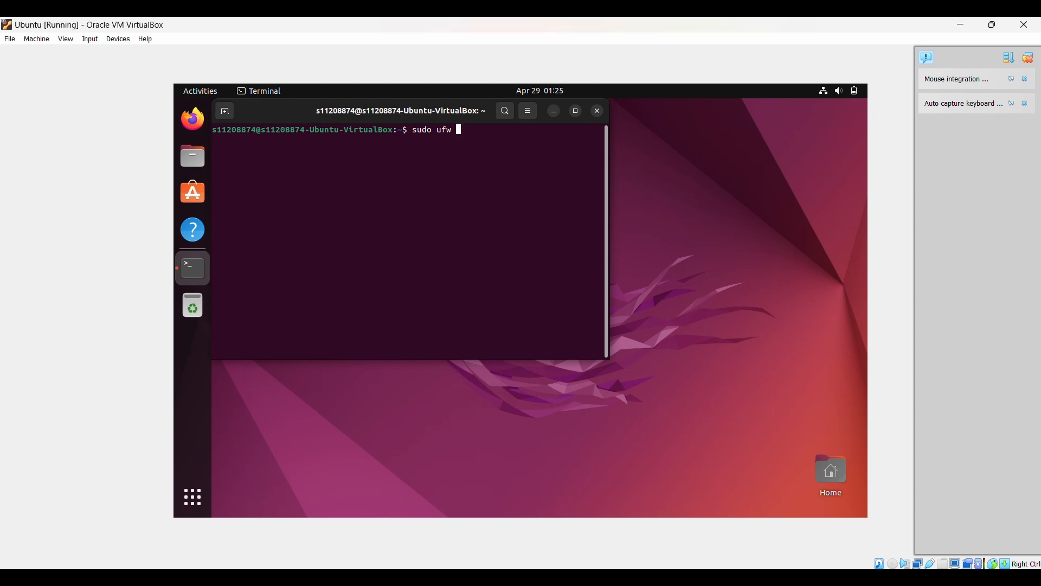
- On Ubuntu, run sudo ufw status (inactive), then try sudo ufw allow icmp
type("status")
key("Return")
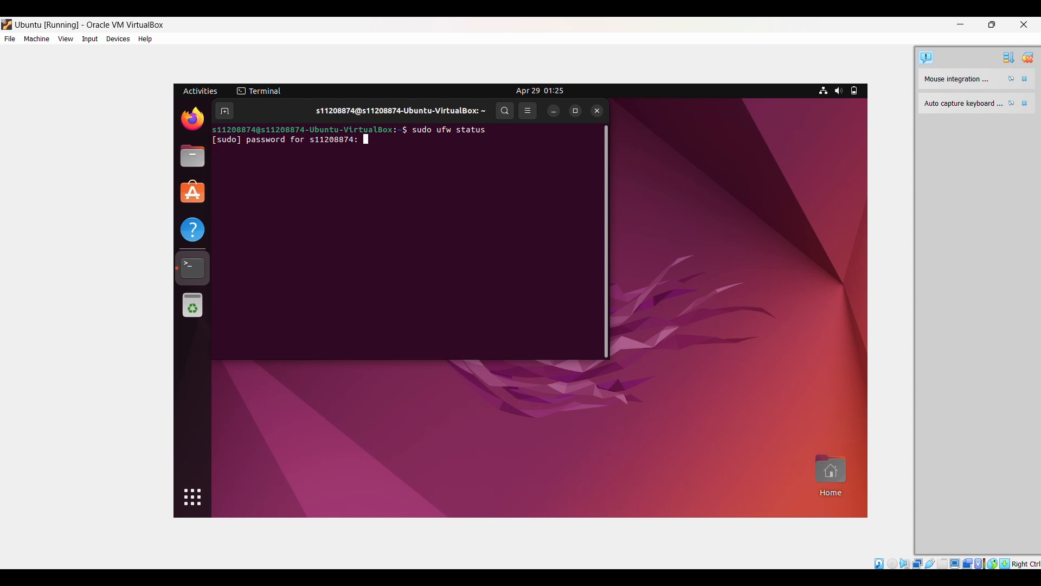
key("Return")
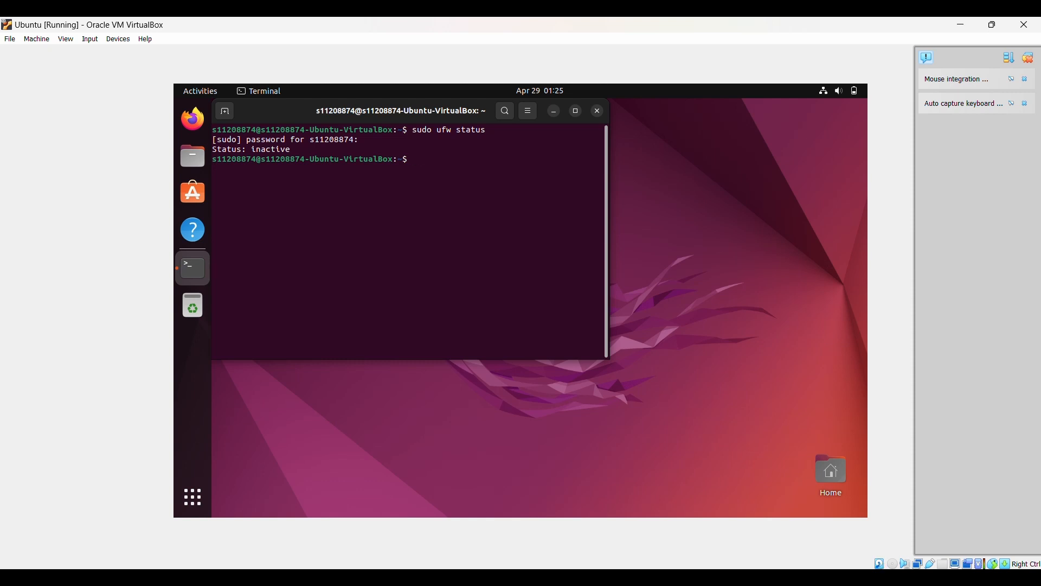
type("sudo ufw allow icmp")
key("Return")
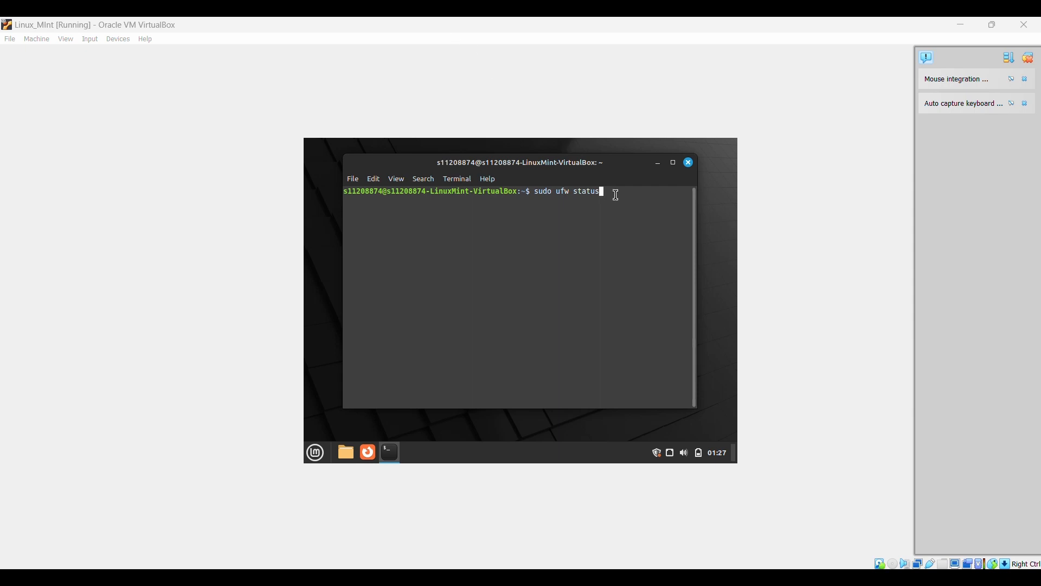
- On Linux Mint, run sudo ufw status and enter the sudo password
left_click(615, 190)
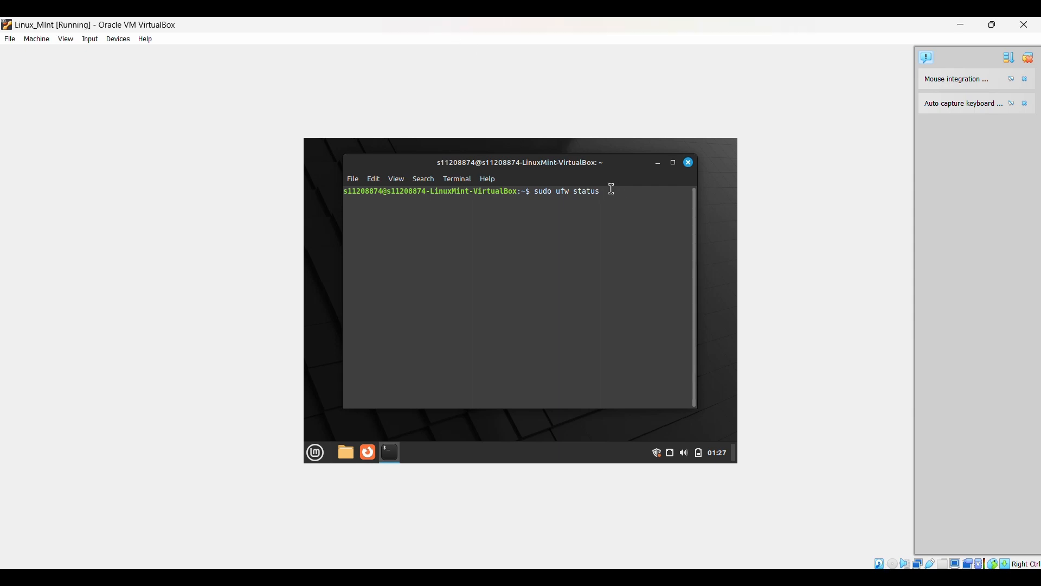
key("Return")
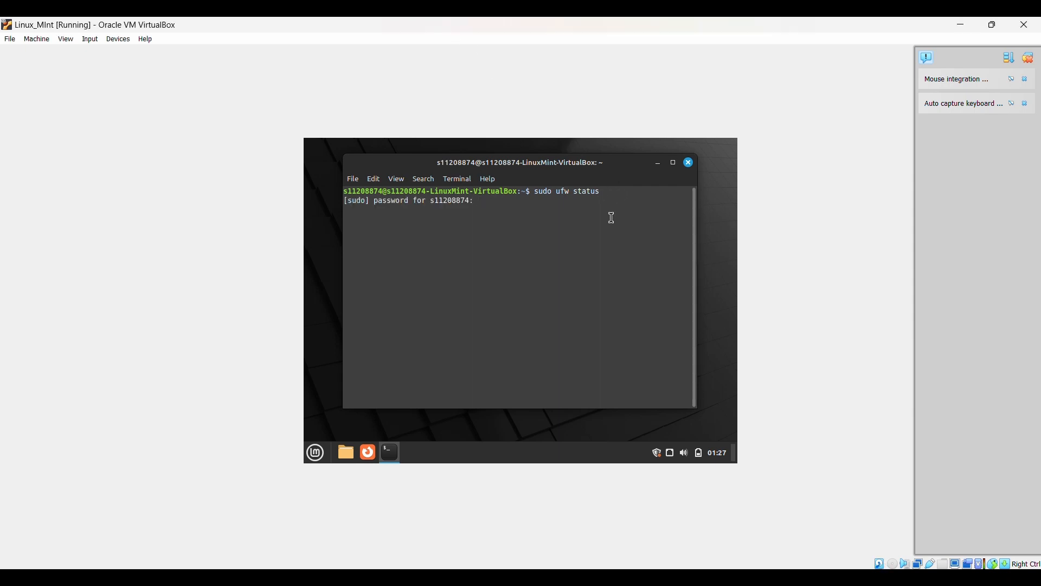
type("*****")
type("***")
key("Return")
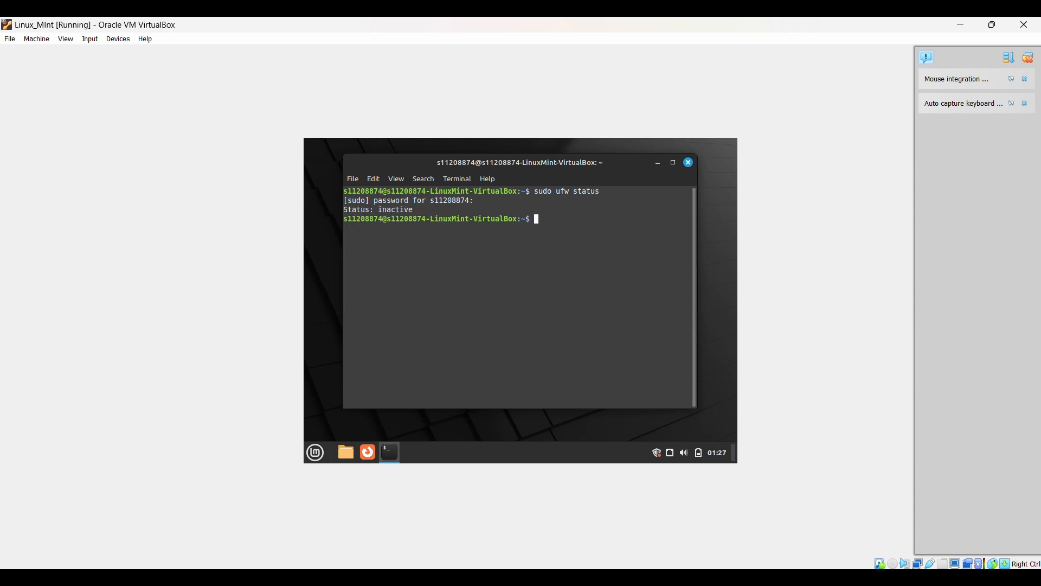
- Ping 50.0.0.11 from Mint until replies arrive, then close the terminal
type("ping 50.0.0.11")
key("Return")
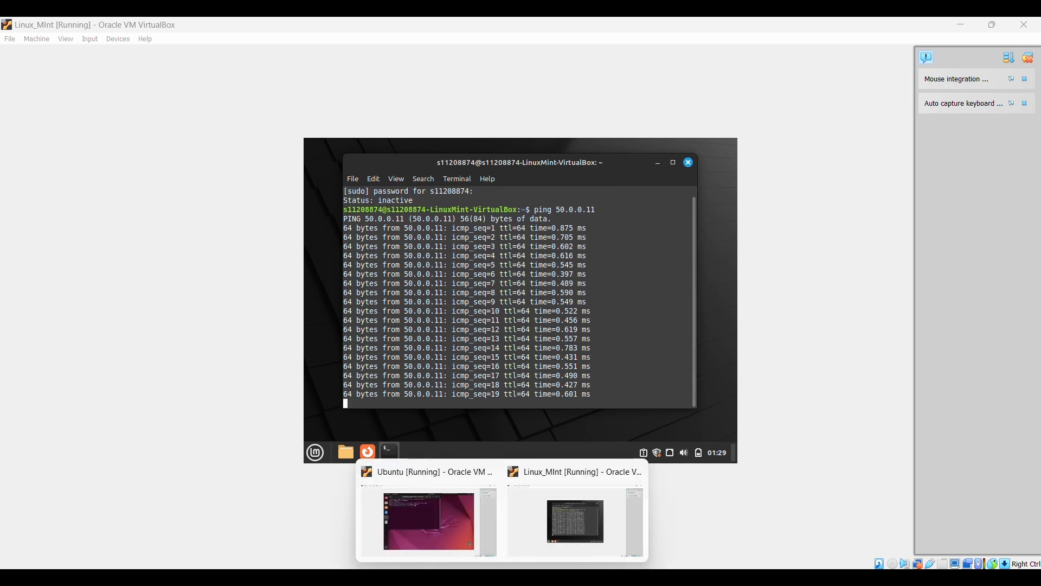
left_click(687, 163)
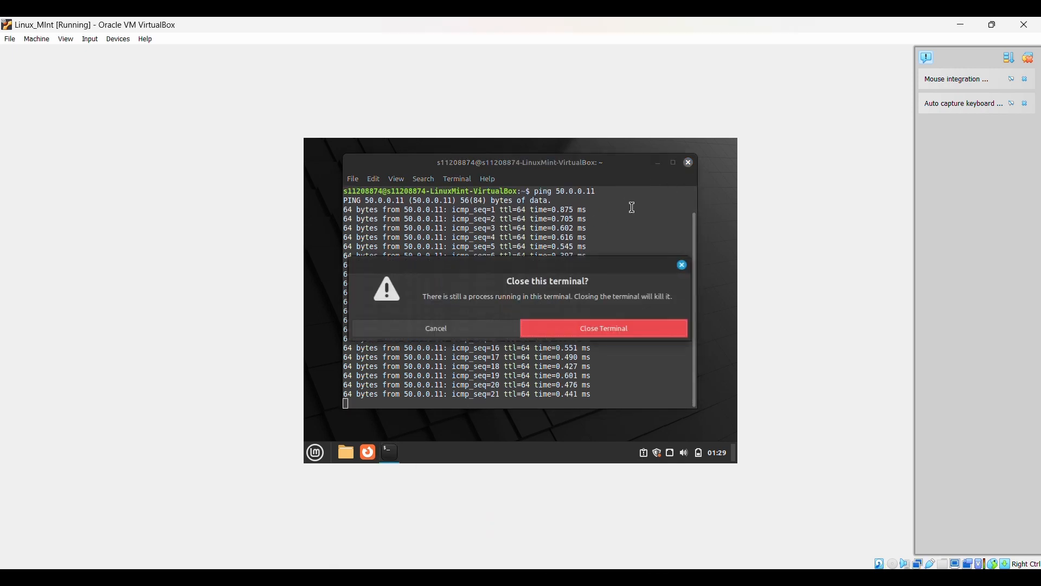
left_click(638, 334)
- In the Ubuntu terminal, run ping 50.0.0.10 and receive replies from Mint
mouse_move(502, 578)
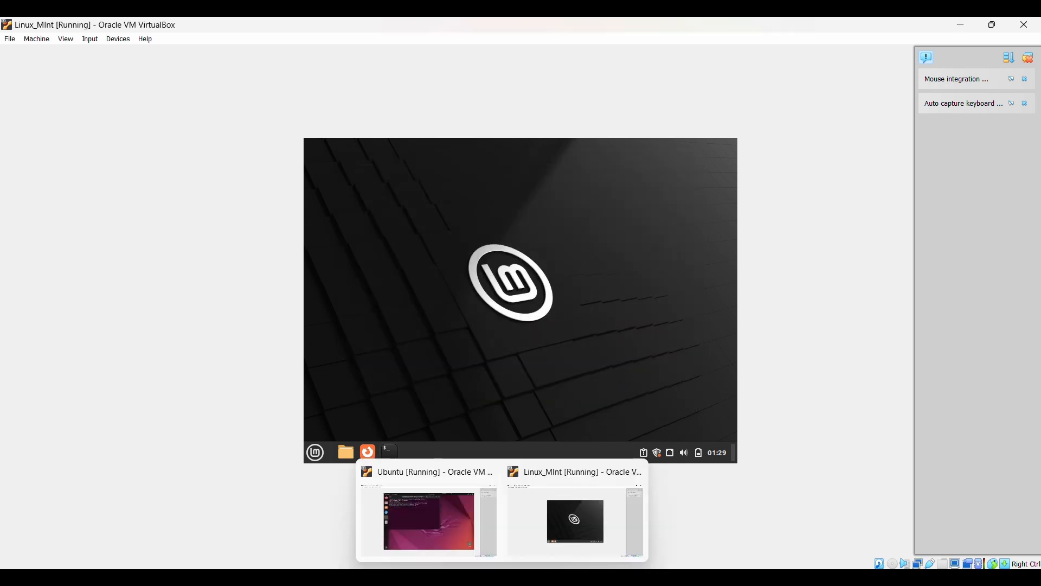
left_click(487, 515)
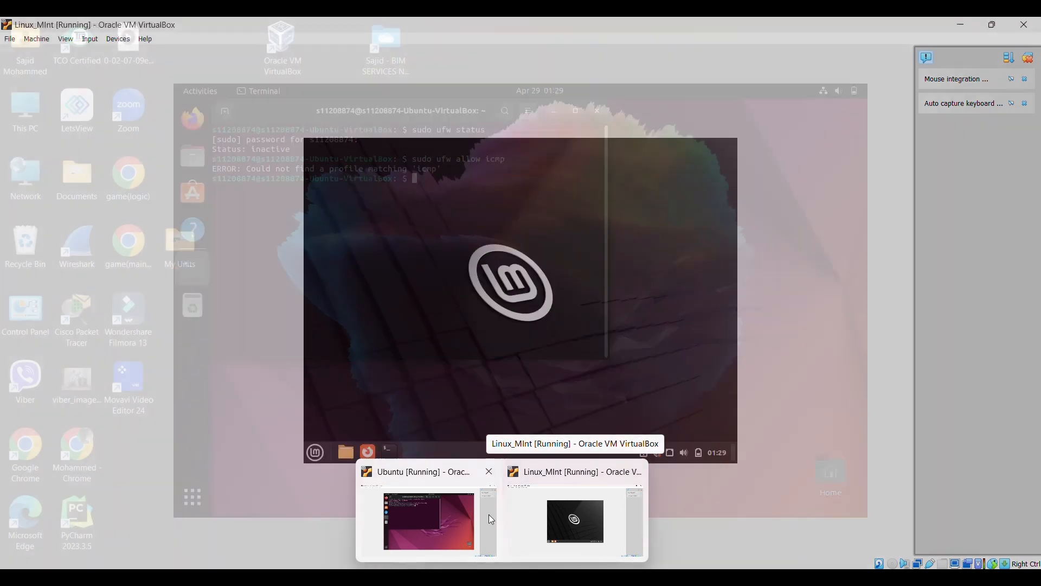
triple_click(417, 181)
left_click(416, 181)
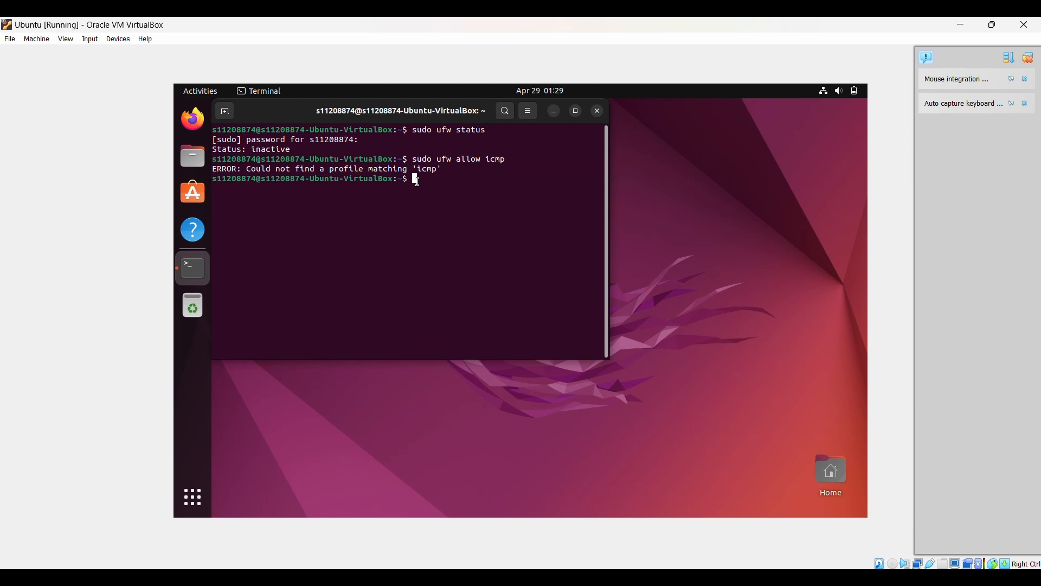
type("ping 50.0.0")
type(".10")
key("Return")
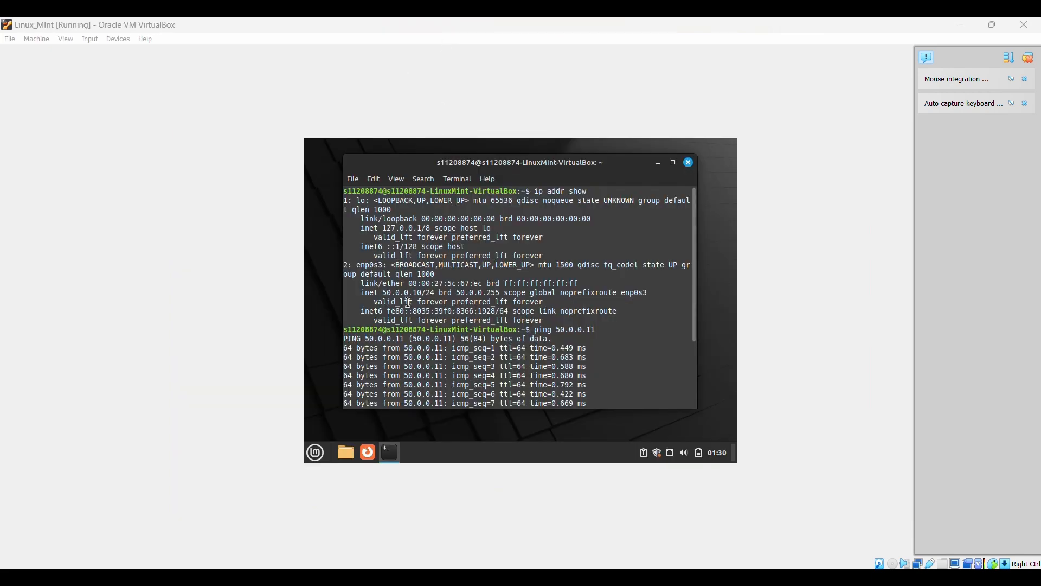
- Replace Mint's terminal with a fresh one and run ip addr show, noting enp0s3 at 50.0.0.10/24
left_click(687, 163)
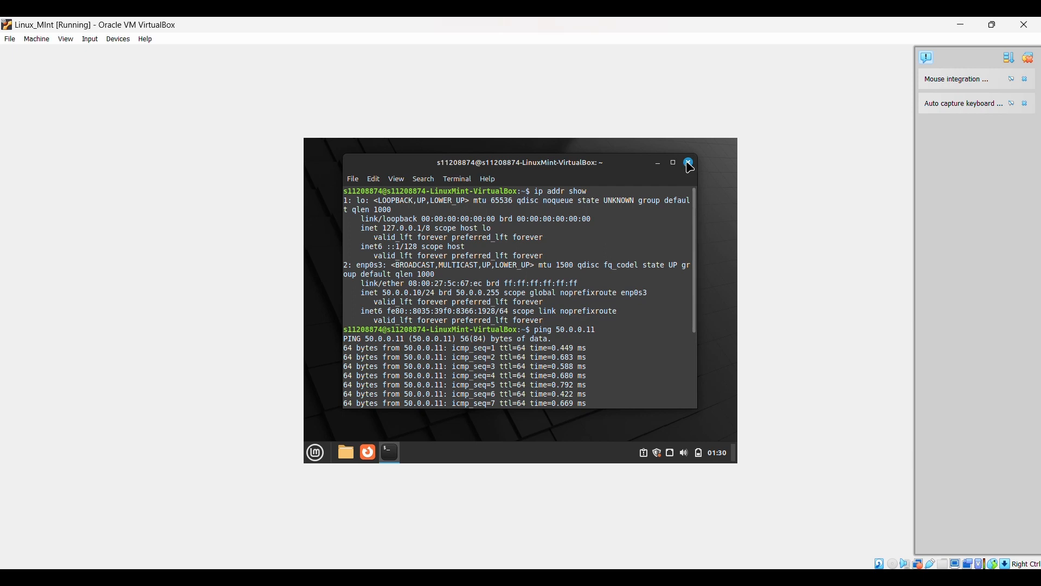
left_click(564, 325)
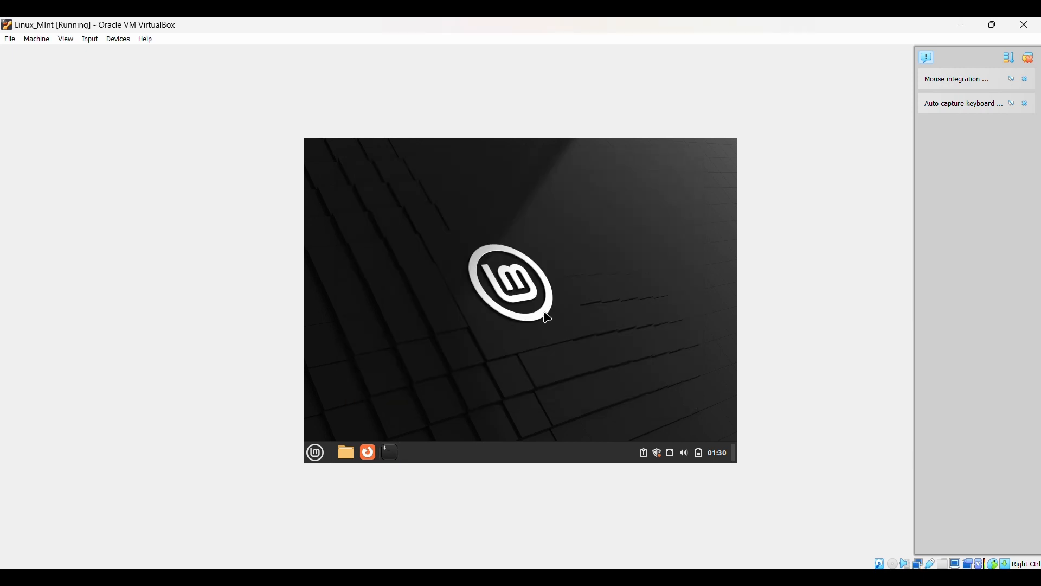
left_click(392, 452)
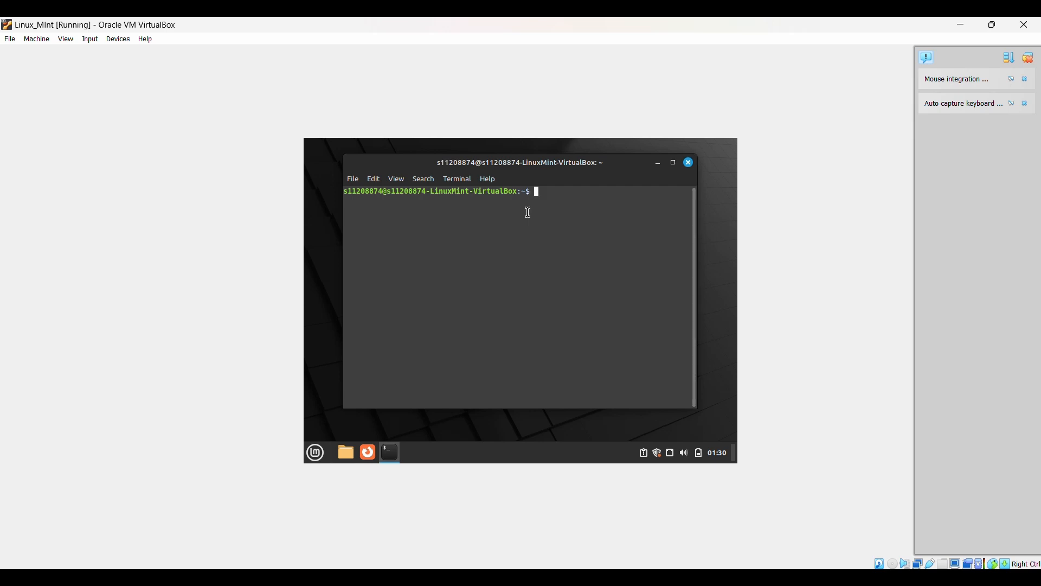
type("ip addr show")
key("Return")
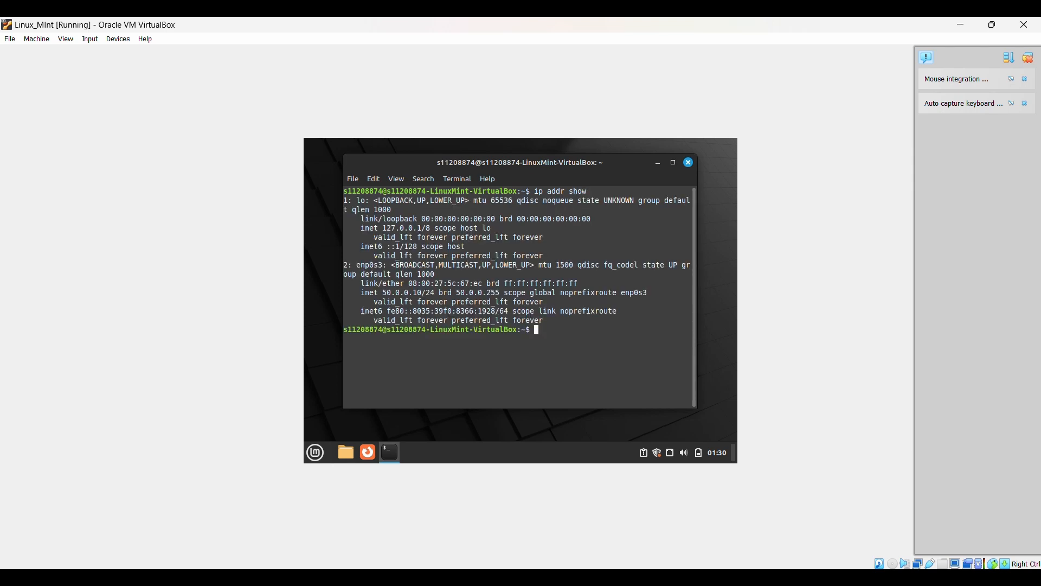
left_click_drag(382, 293, 421, 291)
left_click(422, 291)
type("ping 50")
key("BackSpace")
key("BackSpace")
key("BackSpace")
key("BackSpace")
key("BackSpace")
key("BackSpace")
key("BackSpace")
- On Ubuntu, launch a Terminal and run ip addr show, highlighting enp0s3's 50.0.0.11/24
mouse_move(502, 579)
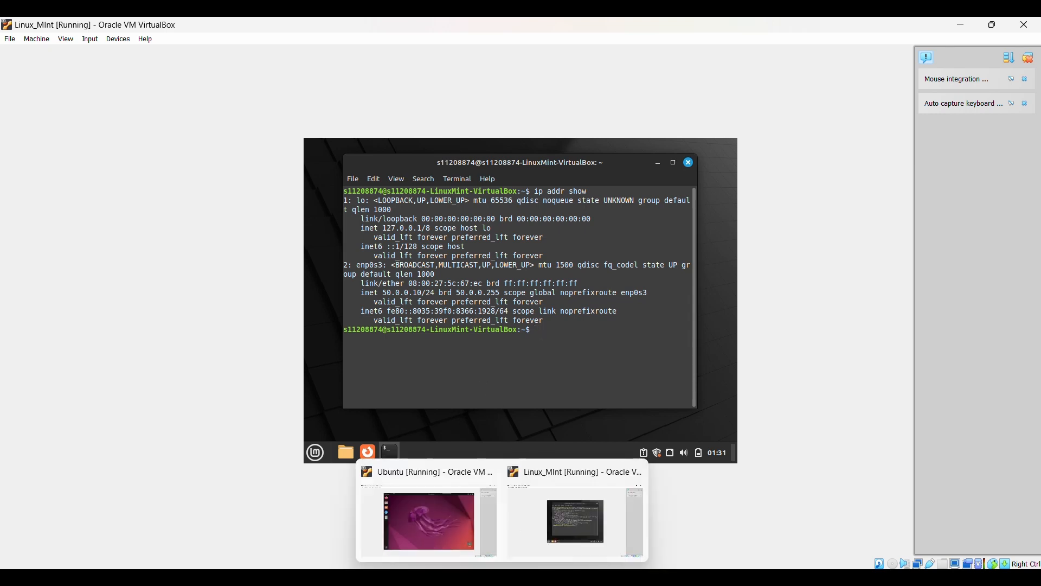
left_click(444, 533)
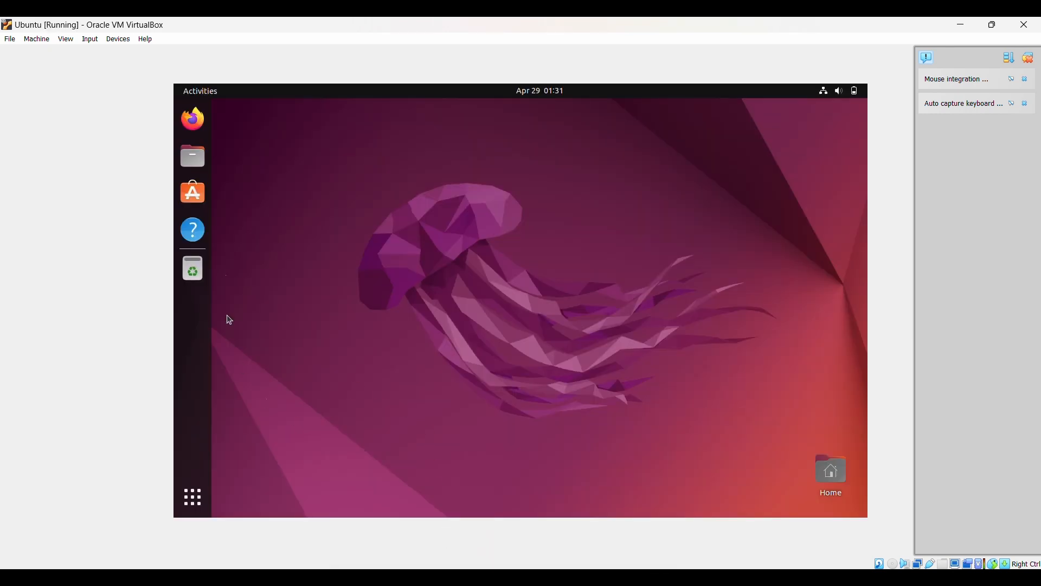
left_click(193, 497)
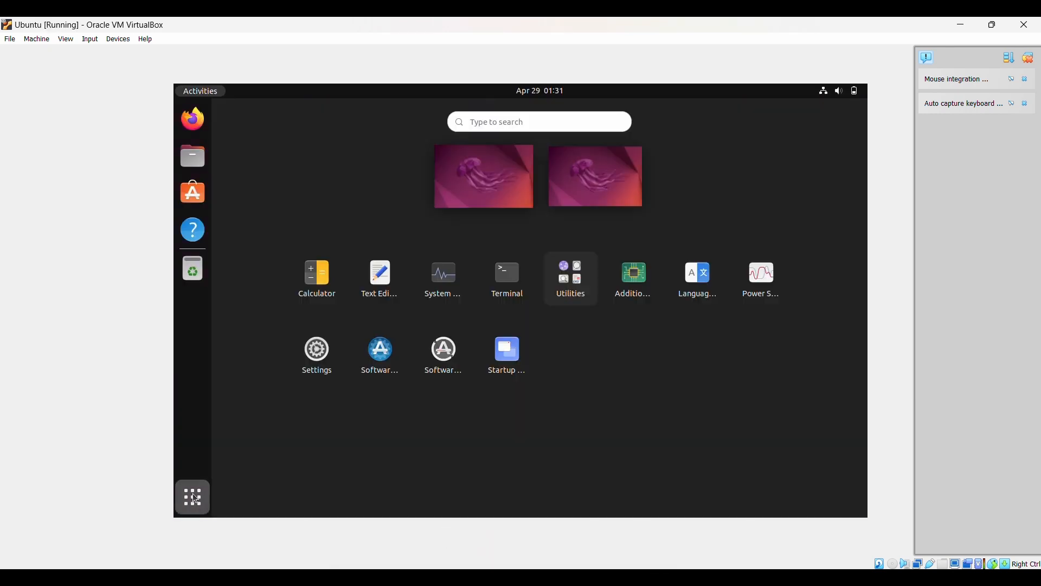
left_click(513, 291)
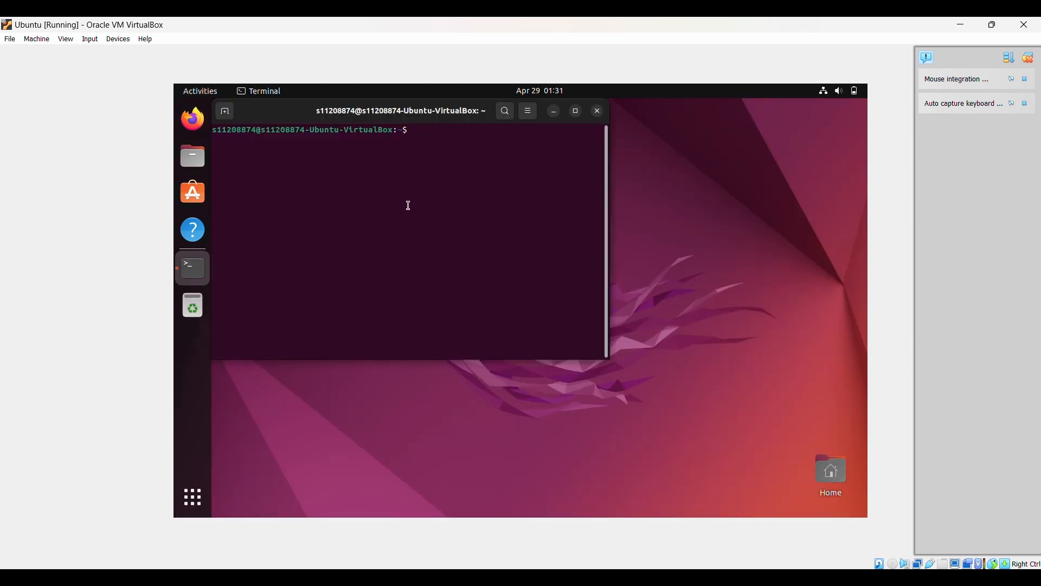
type("ip addr show")
key("Return")
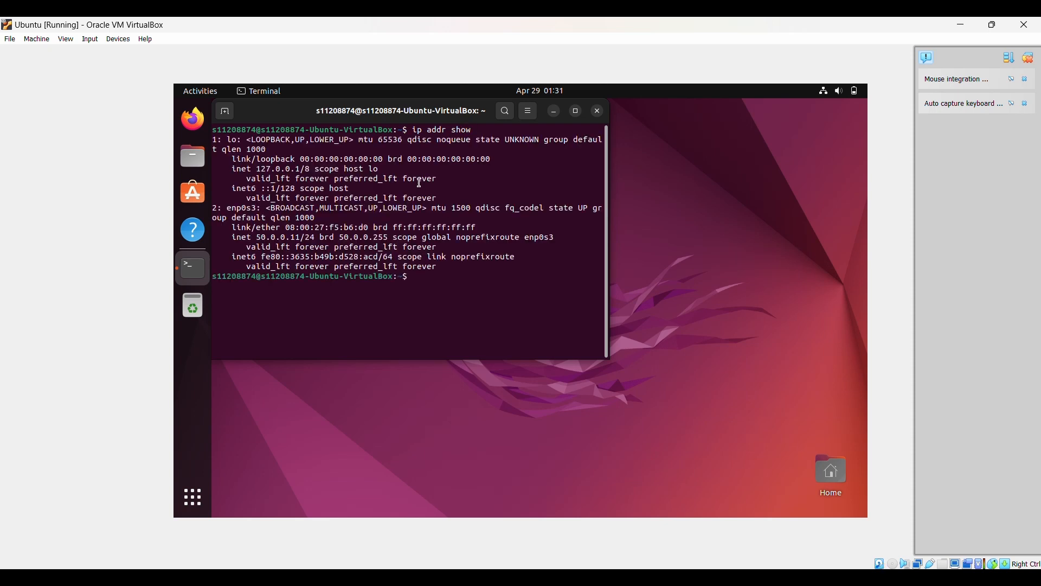
left_click_drag(259, 237, 300, 237)
left_click(279, 237)
left_click(307, 272)
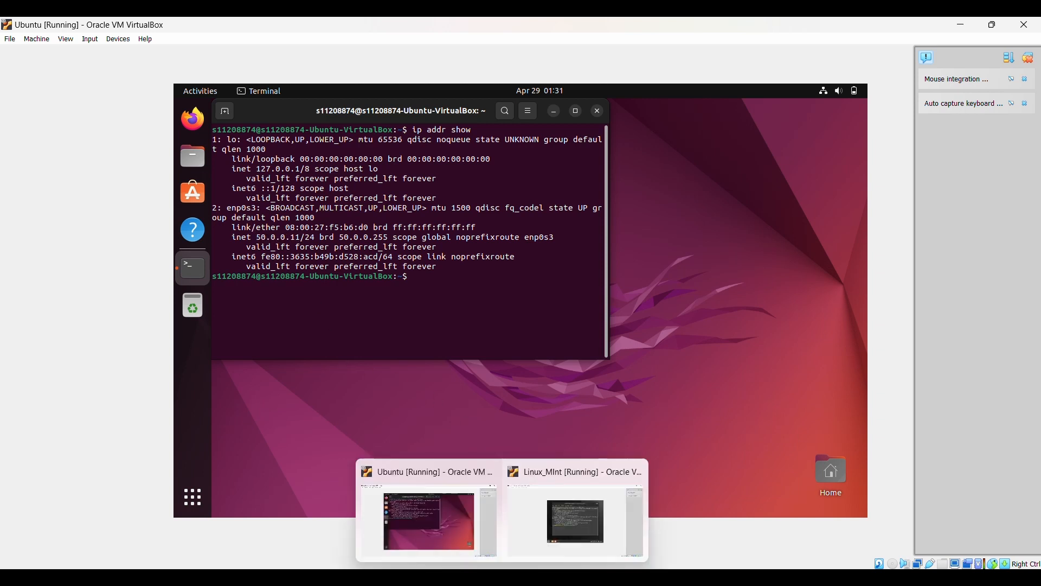
- Run ping 50.0.0.11 from Mint and highlight a reply's time
mouse_move(502, 576)
left_click(556, 515)
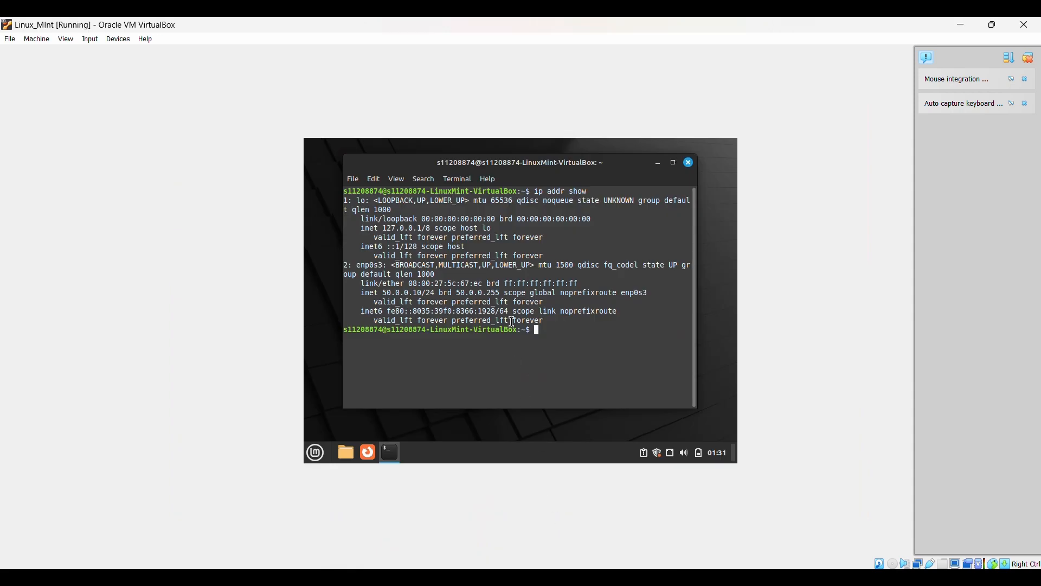
type("ping 50.0.0.11")
key("Return")
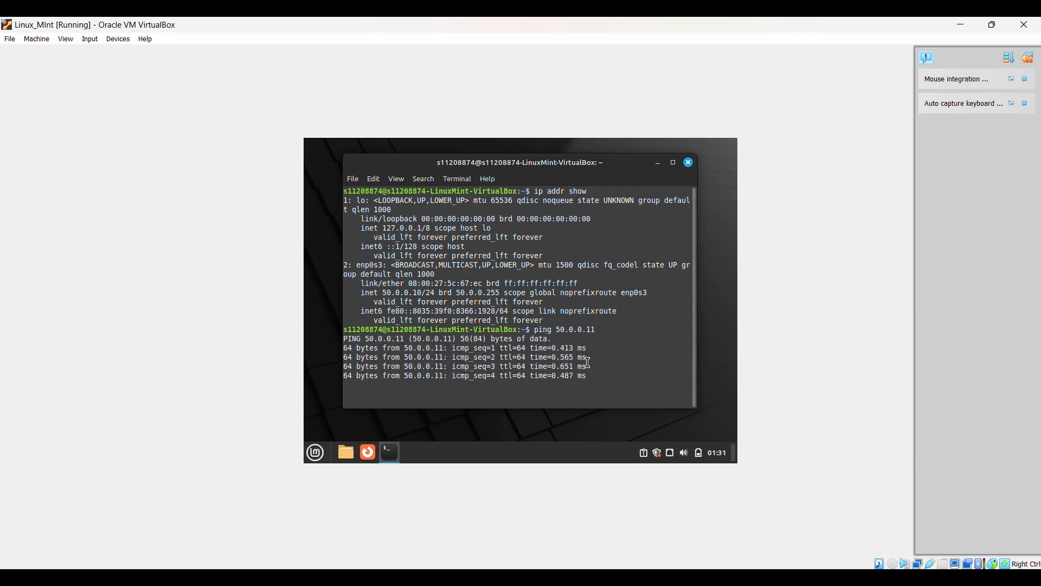
left_click_drag(590, 366, 555, 411)
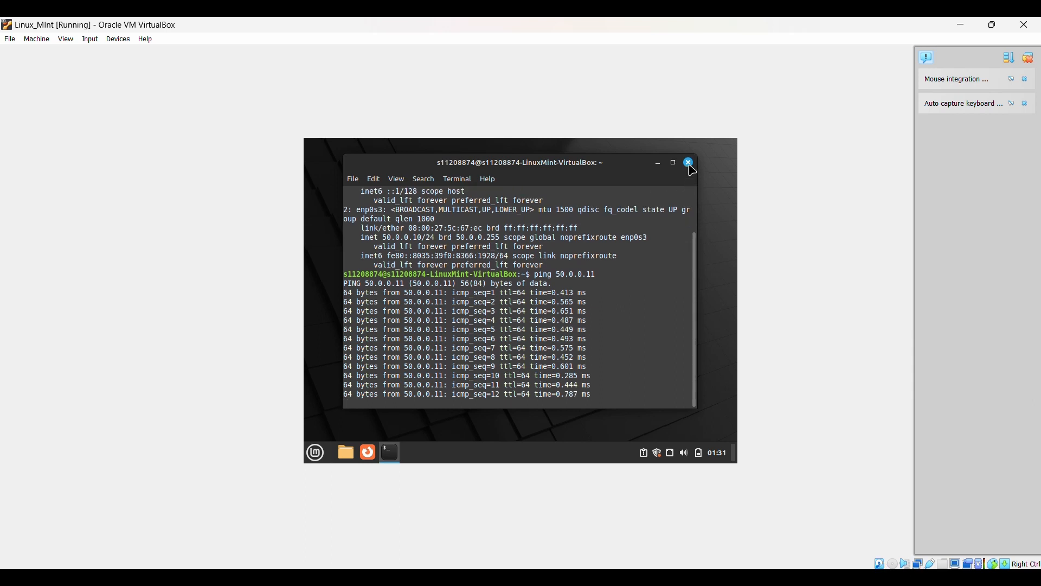
- Glance at the Ubuntu VM, then close Mint's terminal to stop the ping
mouse_move(502, 579)
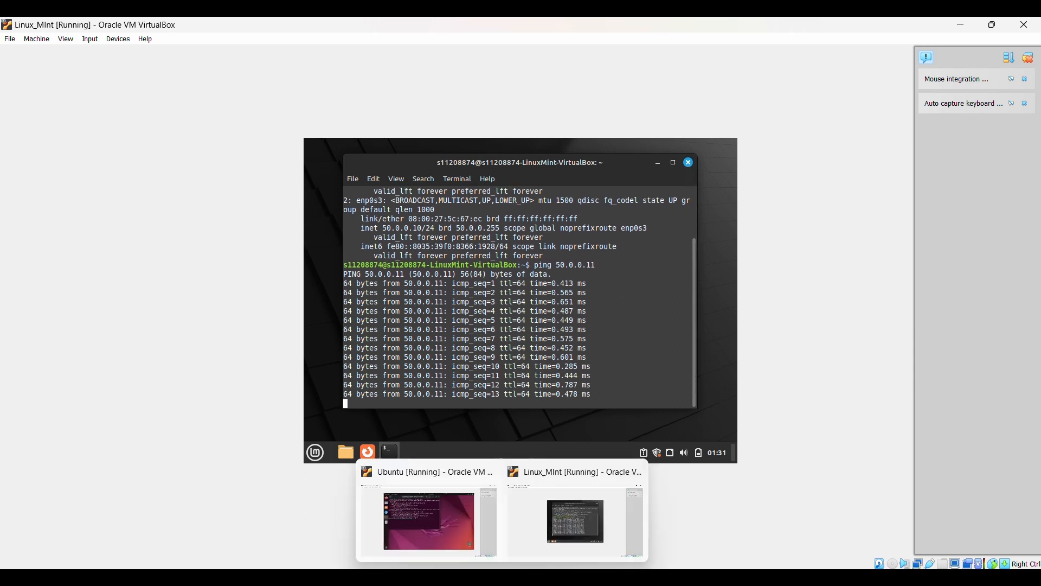
left_click(574, 520)
mouse_move(461, 576)
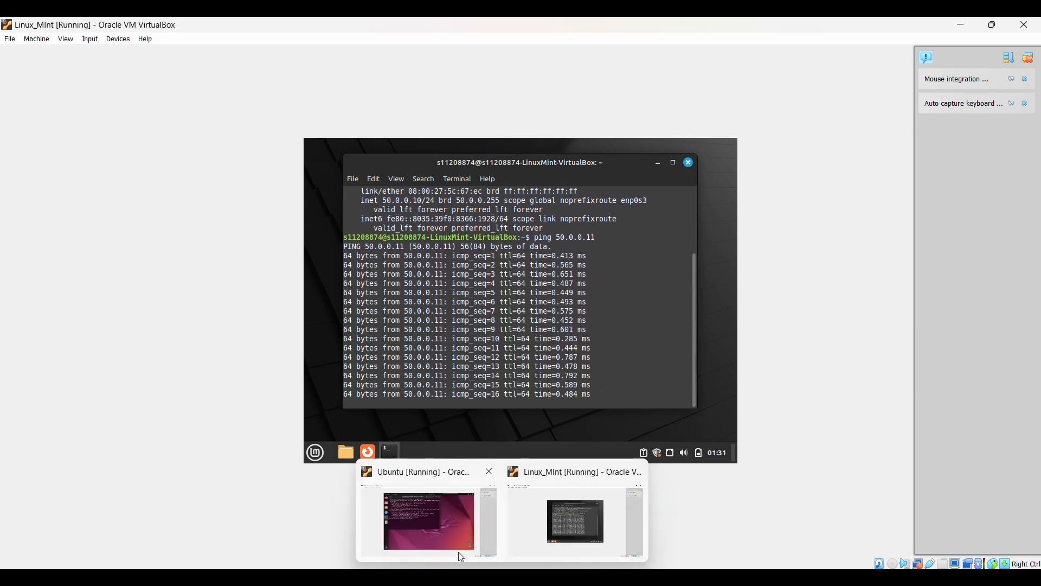
left_click(456, 548)
mouse_move(502, 579)
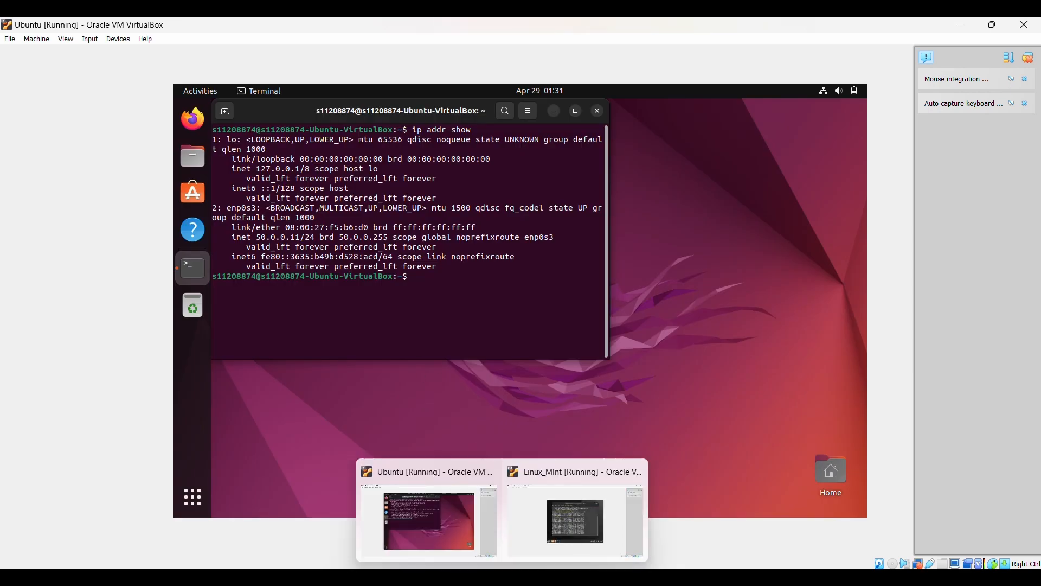
left_click(575, 521)
left_click(688, 163)
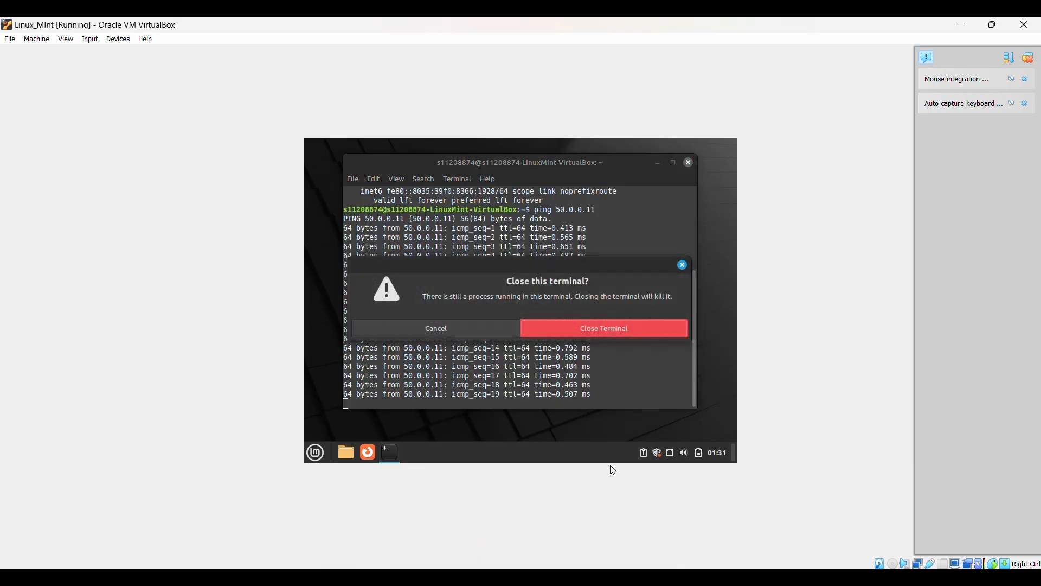
left_click(592, 340)
- Run ping 50.0.0.10 in Ubuntu, check the replies, then close the terminal
mouse_move(533, 578)
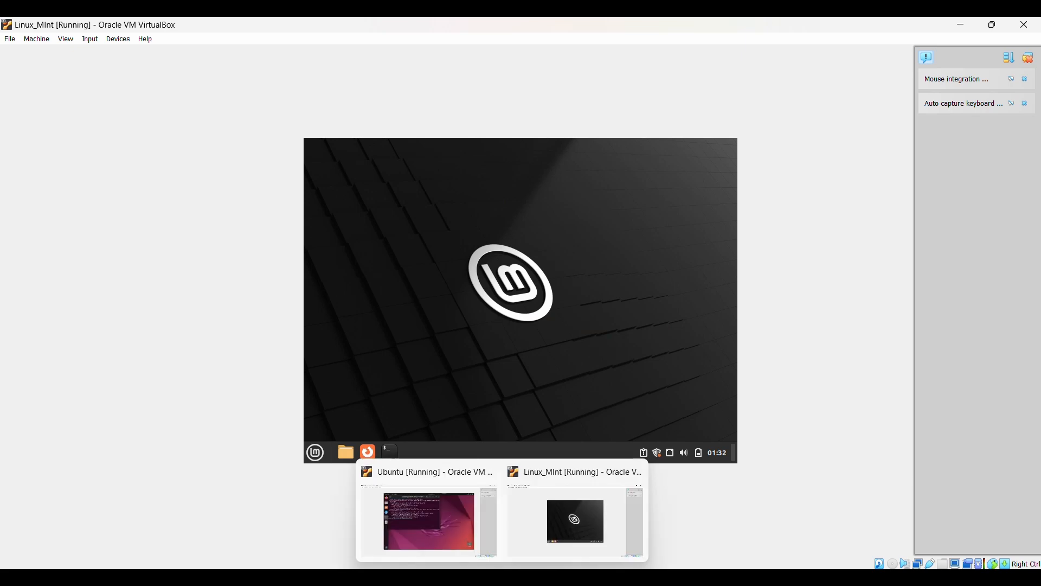
left_click(431, 532)
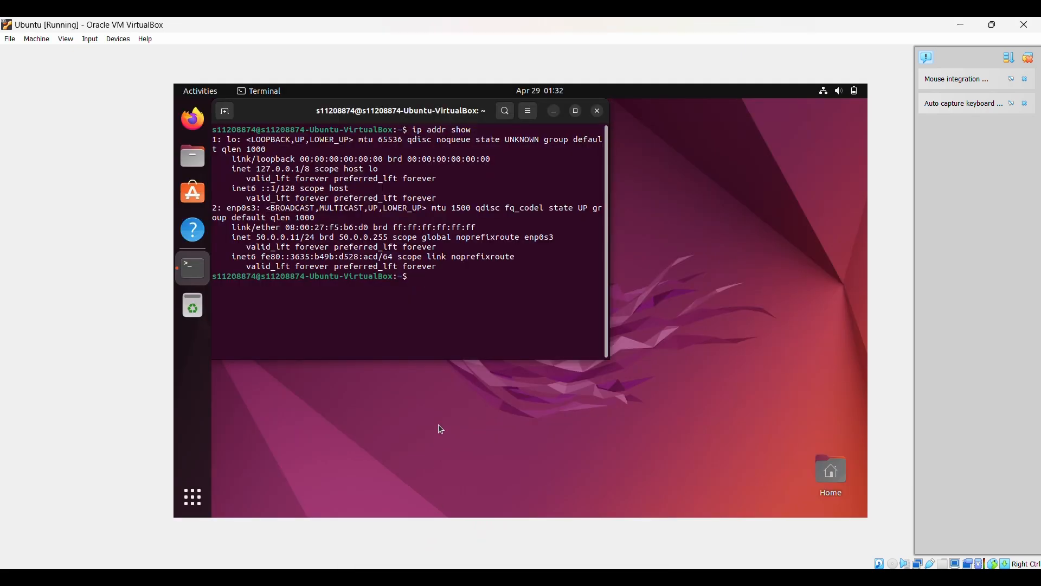
type("ping 50.0.0.10")
key("Return")
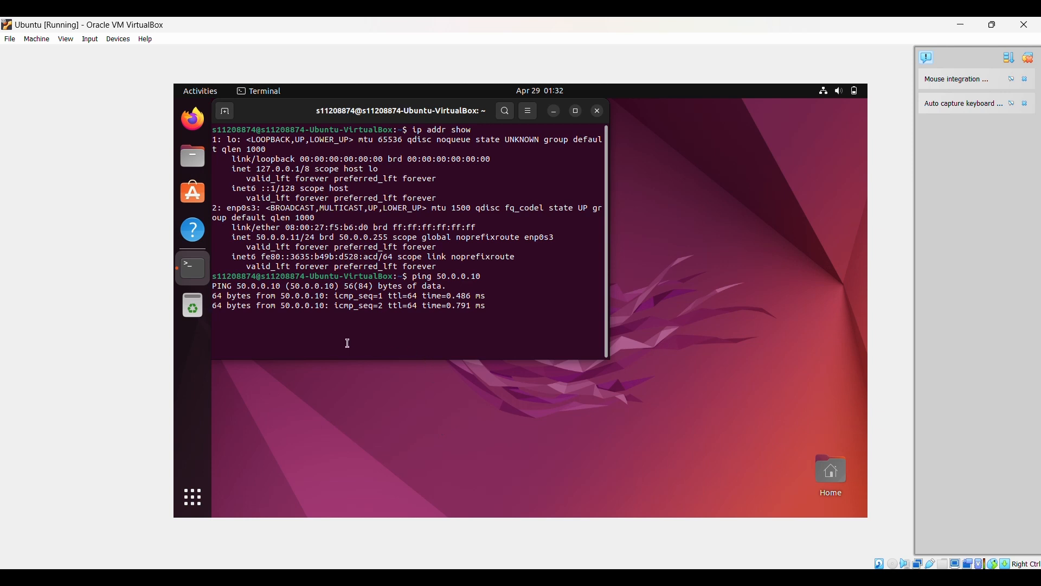
mouse_move(216, 296)
left_mouse_down()
mouse_move(458, 330)
mouse_move(341, 346)
mouse_move(218, 325)
mouse_move(209, 299)
left_mouse_up()
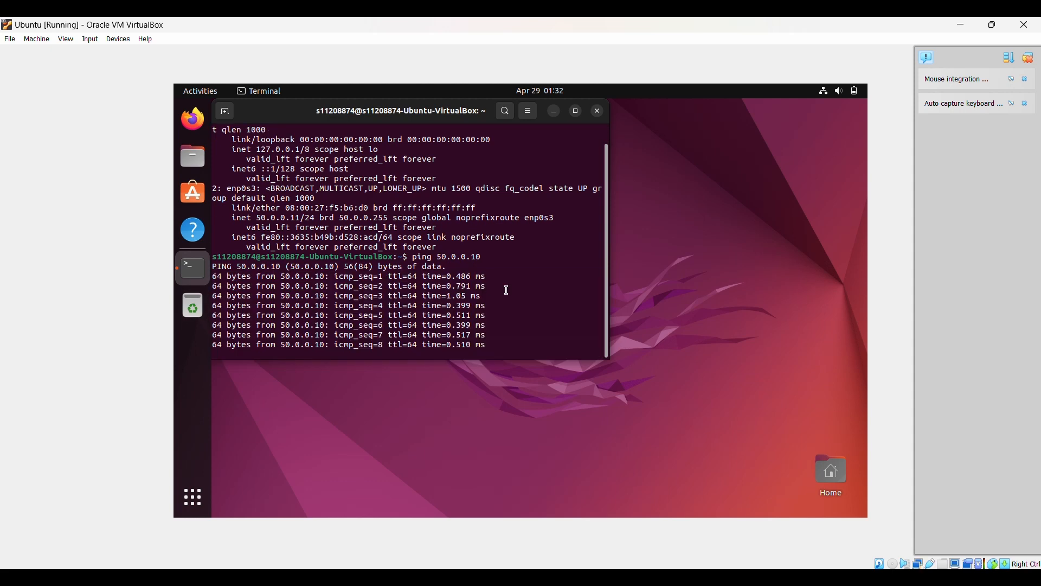
left_click(597, 111)
left_click(528, 267)
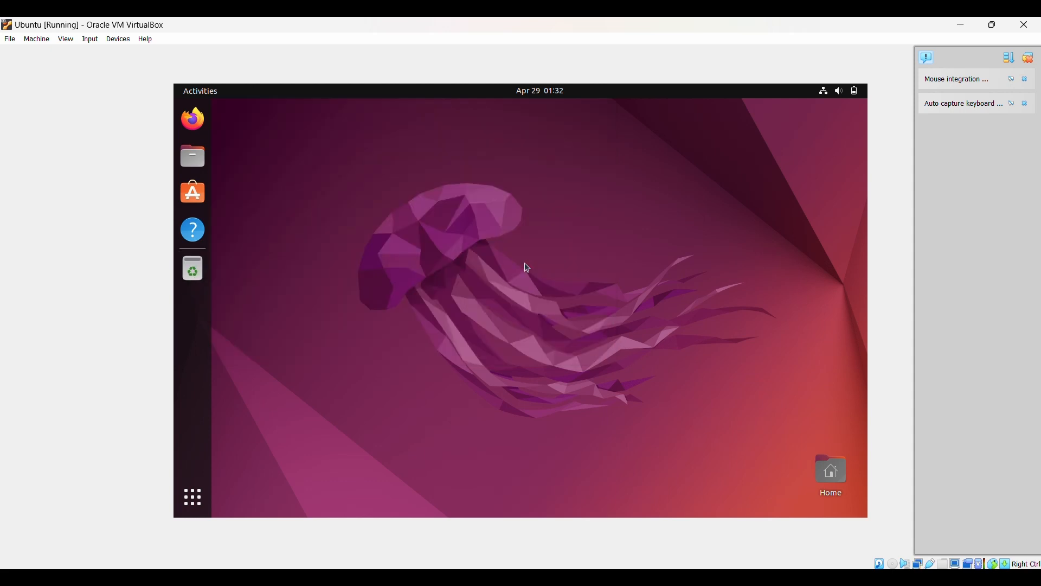